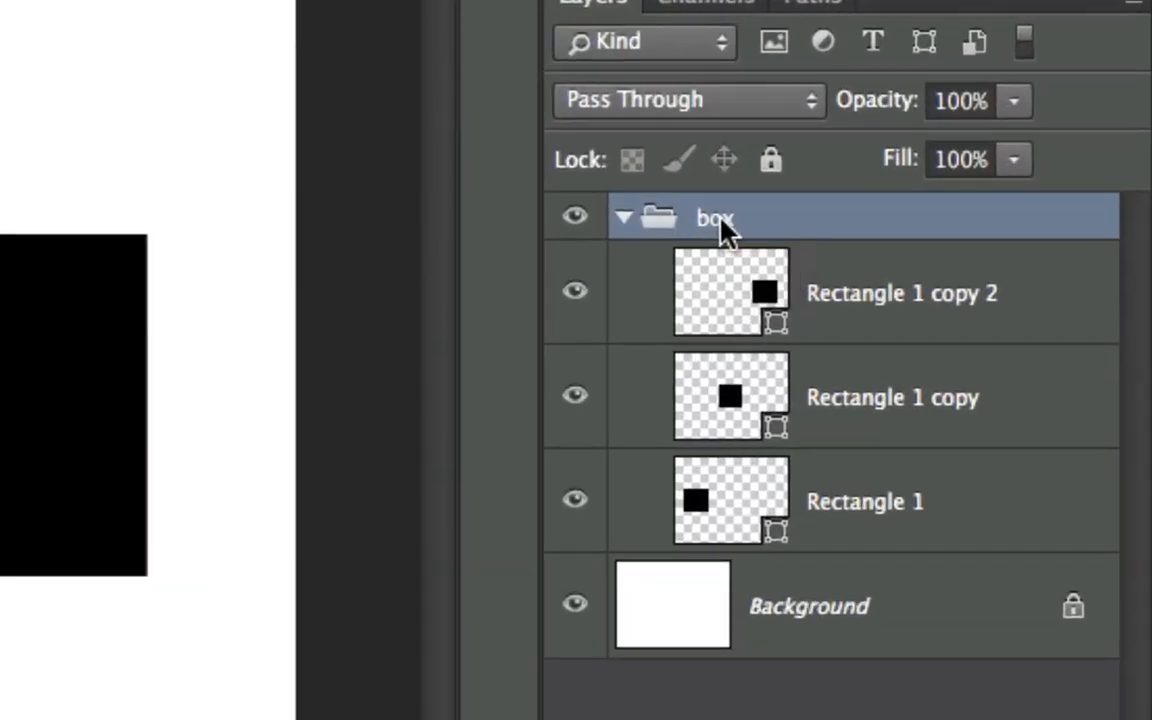
Step: Copy the CSS of the box group and switch to Dreamweaver
{"action": "right_click", "coordinate": [968, 317]}
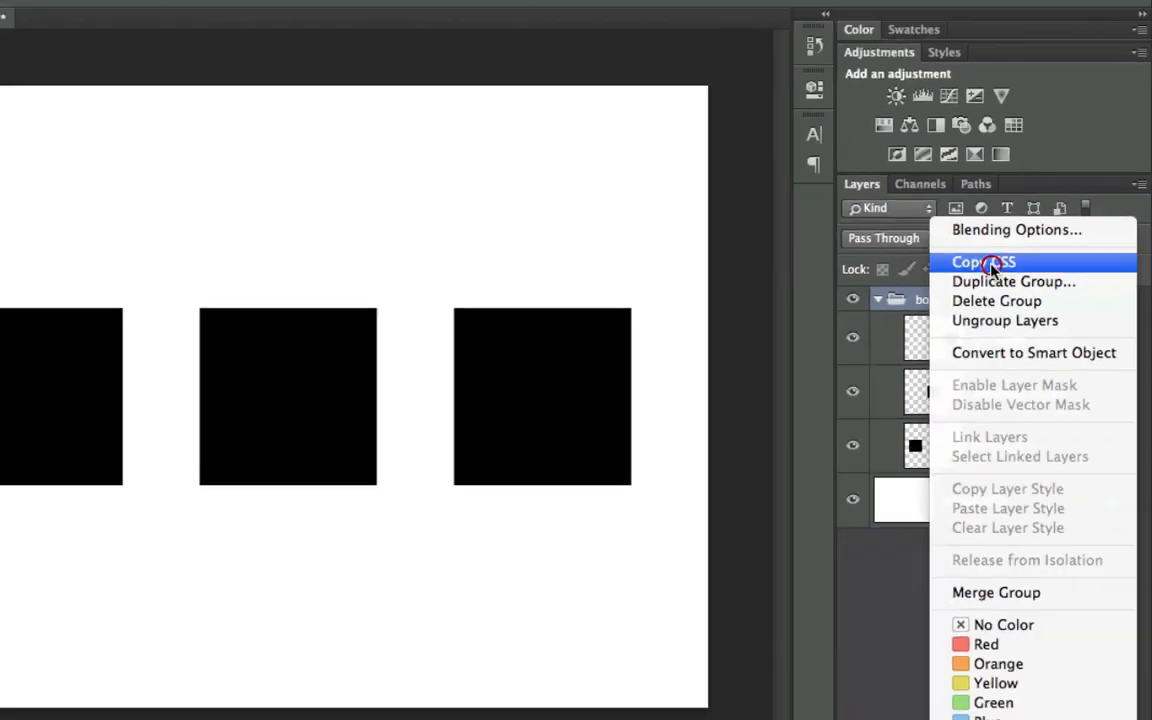
{"action": "left_click", "coordinate": [843, 150]}
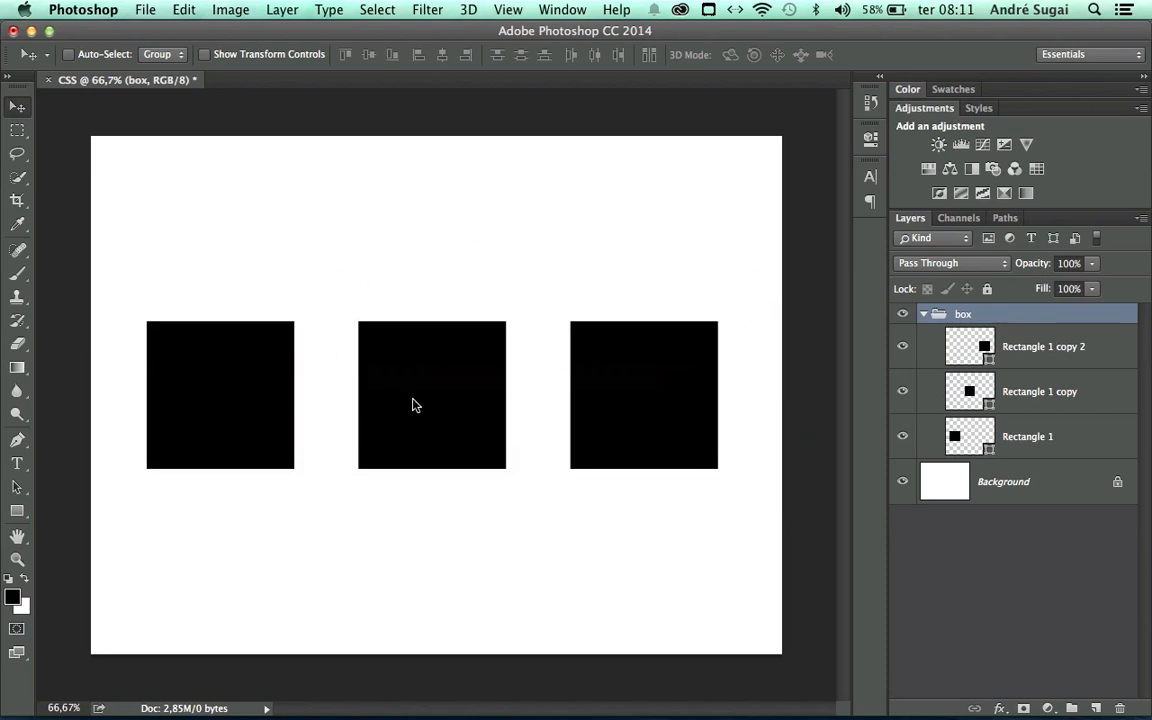
{"action": "key", "text": "super"}
{"action": "key", "text": "super+Tab"}
{"action": "key", "text": "super+Tab"}
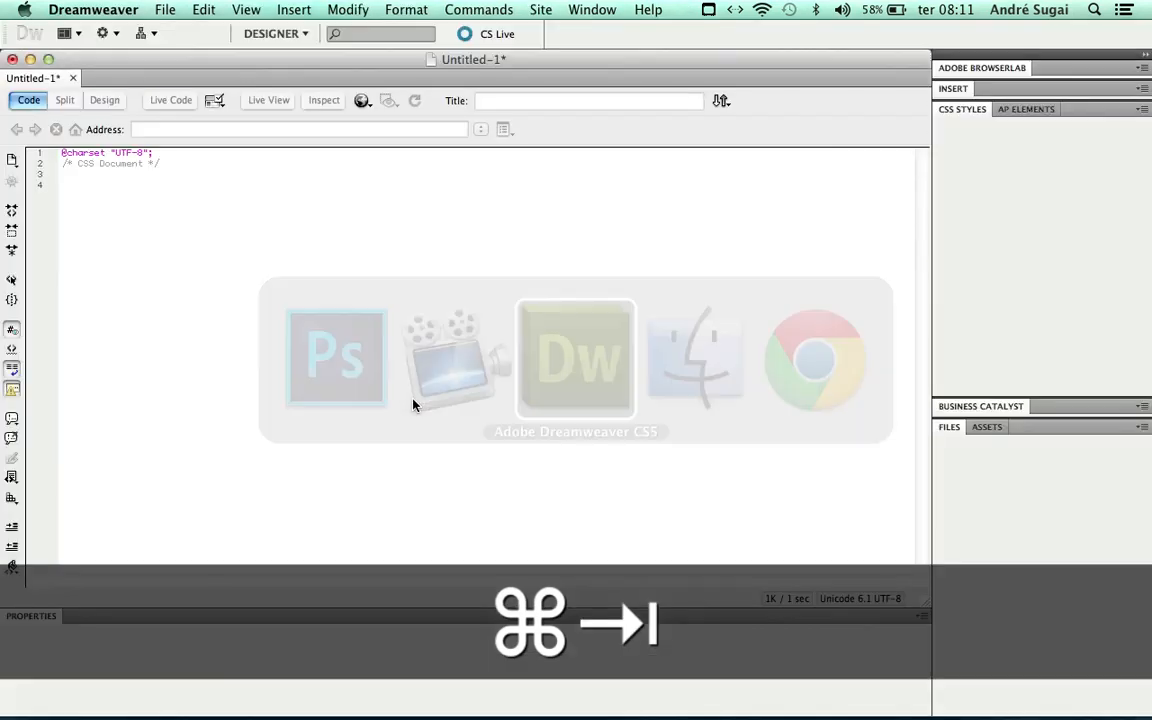
{"action": "key", "text": "super+Tab"}
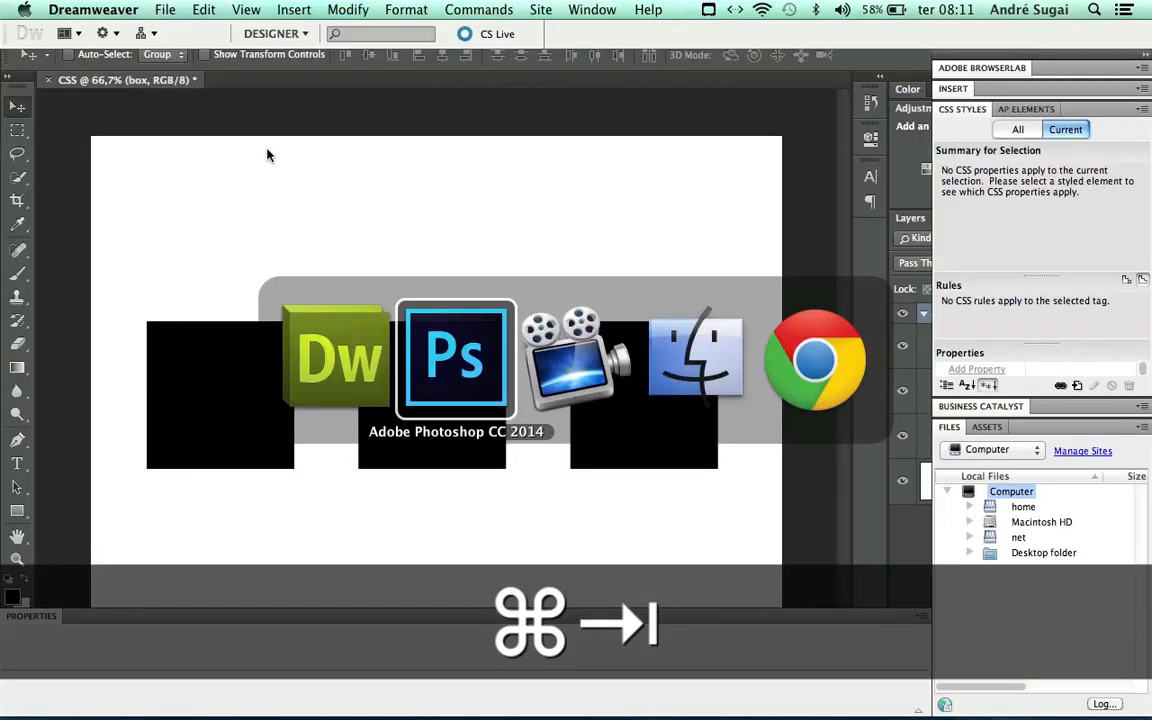
{"action": "key", "text": "super+Tab"}
{"action": "key", "text": "super+Tab"}
{"action": "key", "text": "super+Tab"}
{"action": "key", "text": "super+Tab"}
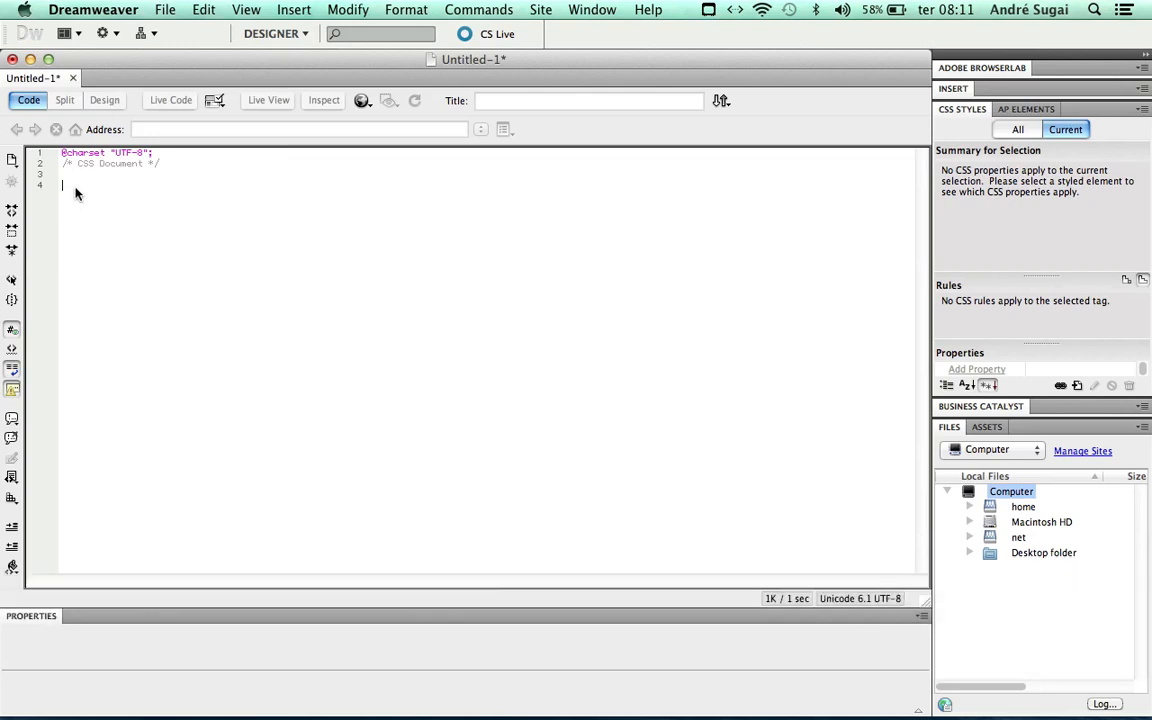
Step: Paste the copied CSS at line 4 of the untitled document and highlight the class name Rectangle_1_copy_2
{"action": "left_click", "coordinate": [72, 190]}
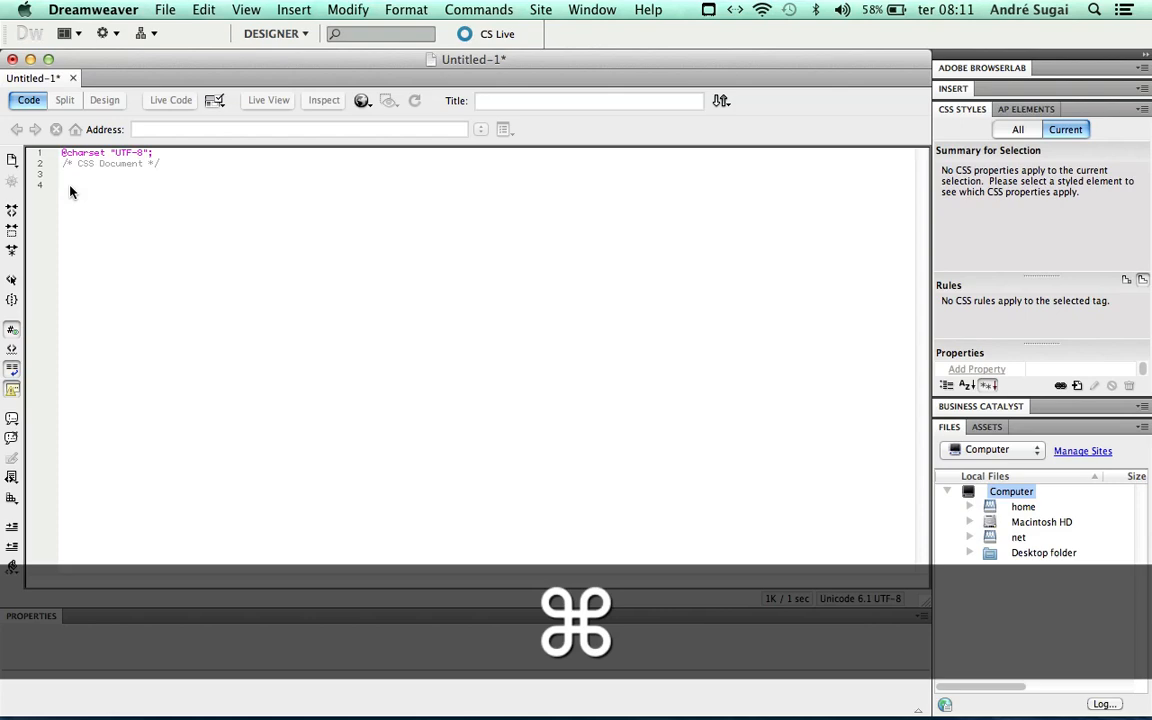
{"action": "key", "text": "super+v"}
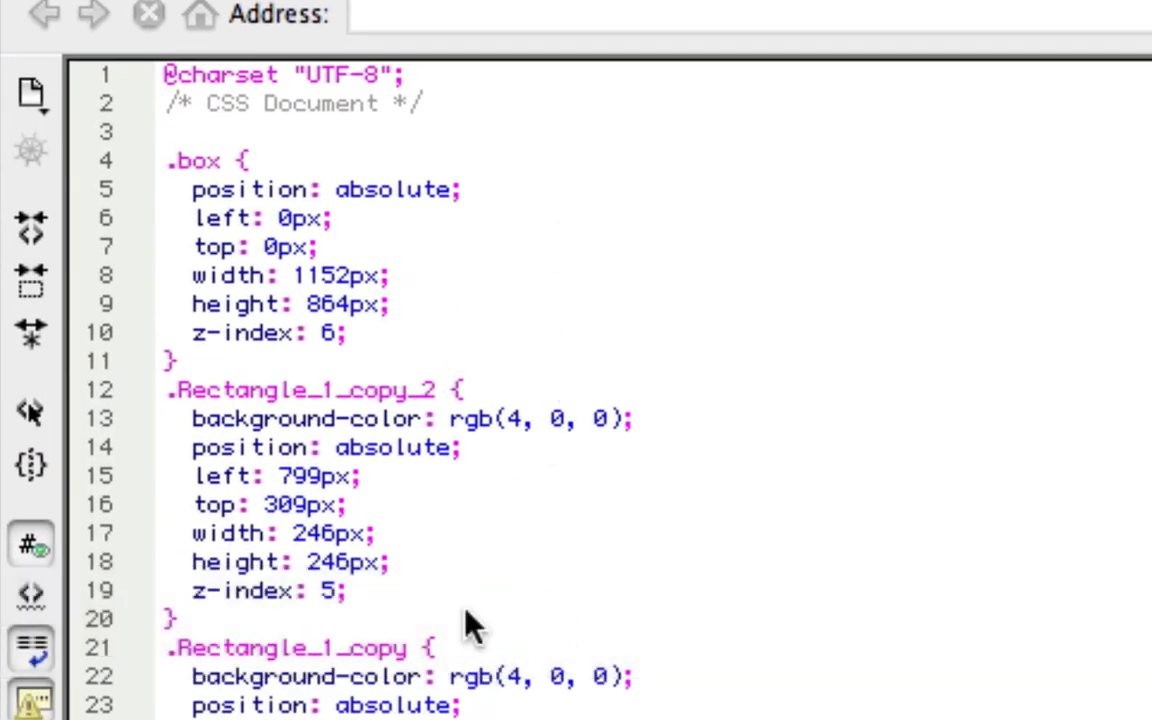
{"action": "left_click", "coordinate": [184, 390]}
{"action": "left_click_drag", "start_coordinate": [184, 390], "coordinate": [450, 412]}
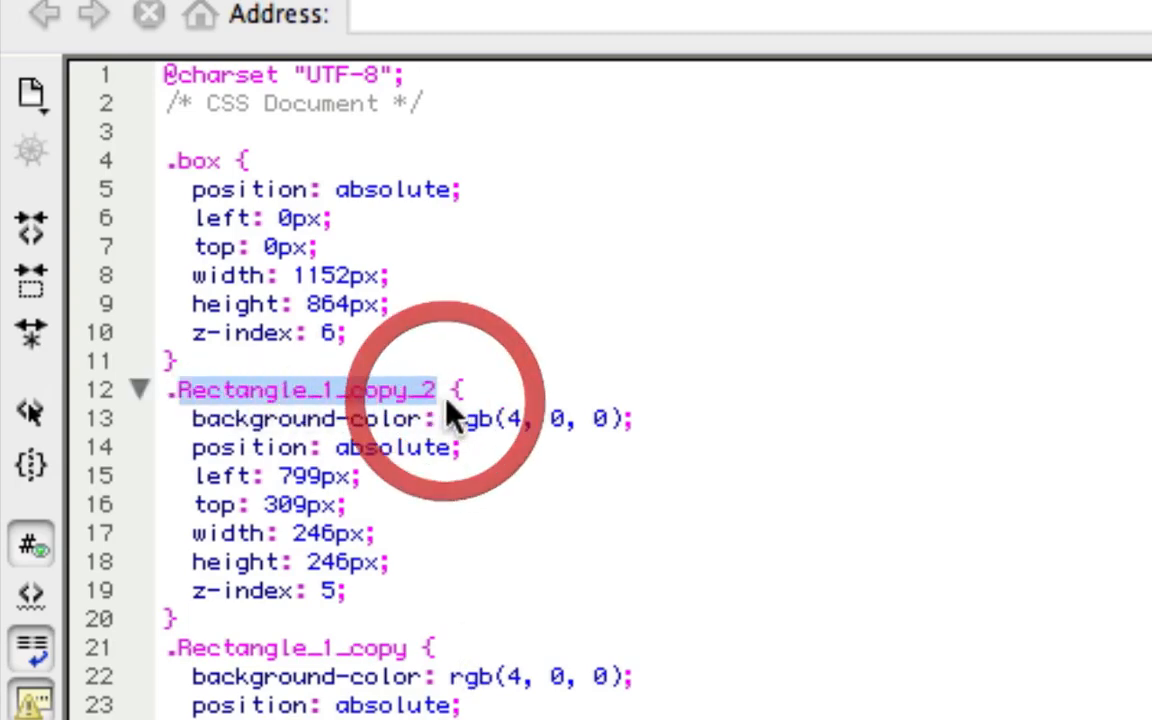
Step: Switch to Photoshop and draw a black rectangle shape about 210 × 124 px below the middle box
{"action": "key", "text": "super+Tab"}
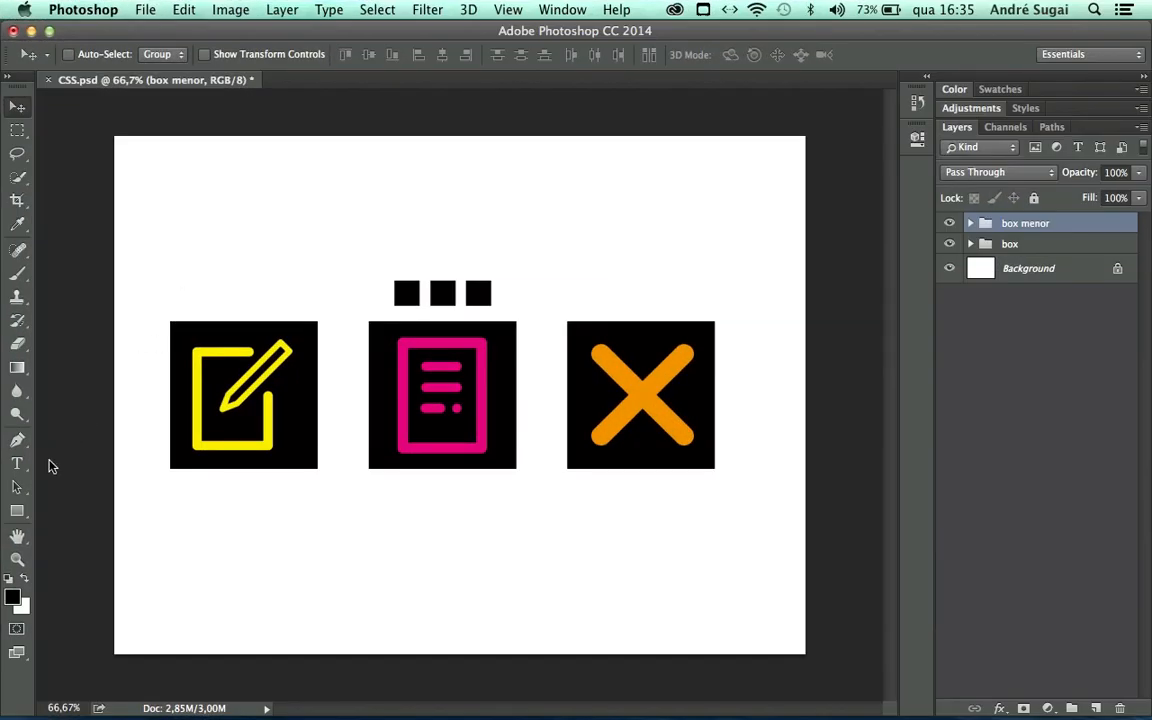
{"action": "left_click", "coordinate": [17, 511]}
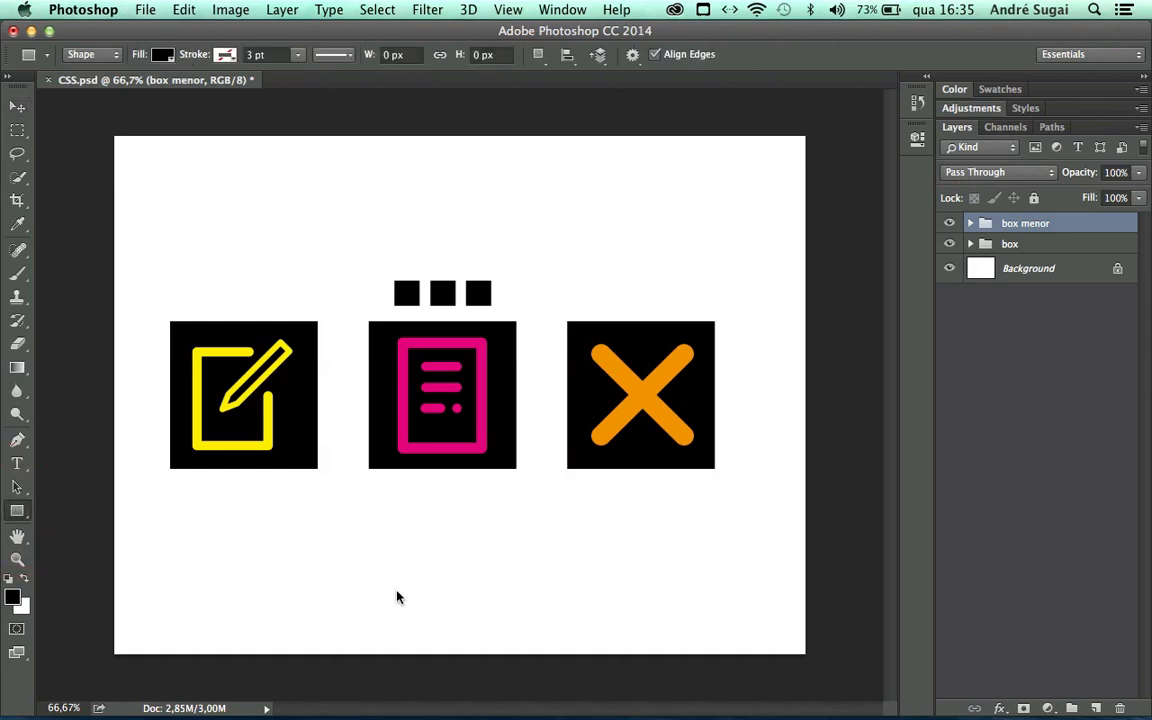
{"action": "left_click_drag", "start_coordinate": [385, 522], "coordinate": [510, 598]}
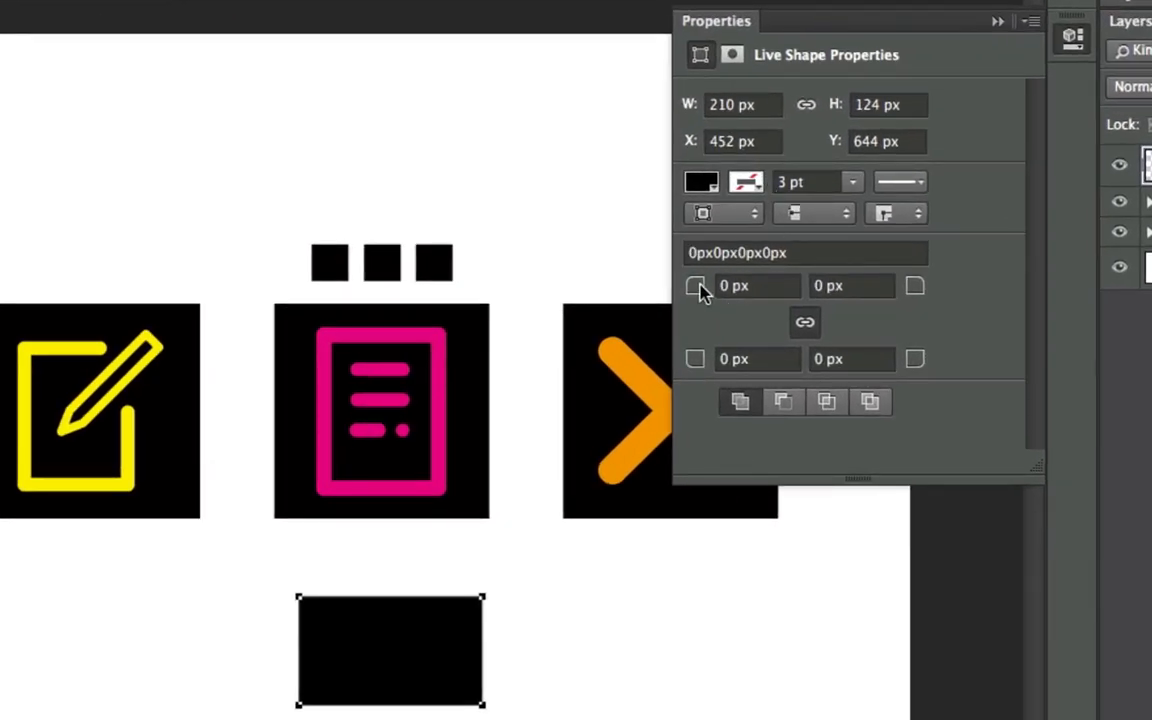
Step: Try a 24 px radius on all four rectangle corners, reset it to 0 px, and adjust the linked corner radius again
{"action": "left_click_drag", "start_coordinate": [703, 290], "coordinate": [726, 288]}
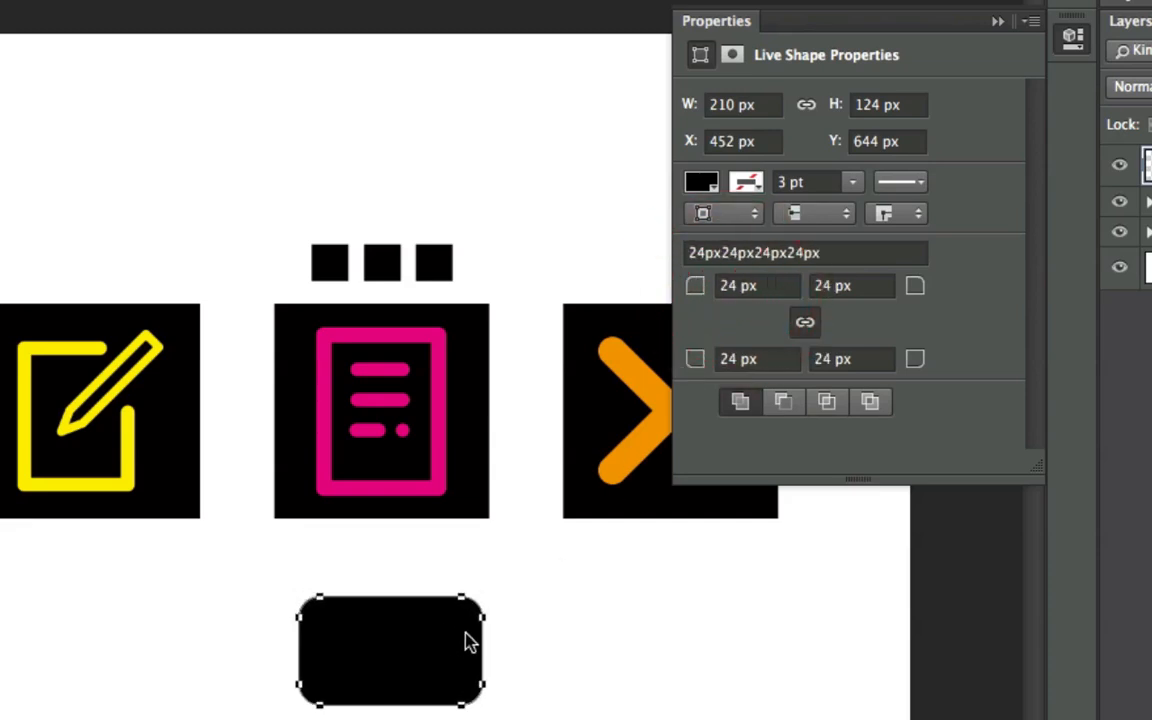
{"action": "left_click", "coordinate": [698, 288]}
{"action": "type", "text": "0"}
{"action": "left_click", "coordinate": [594, 283]}
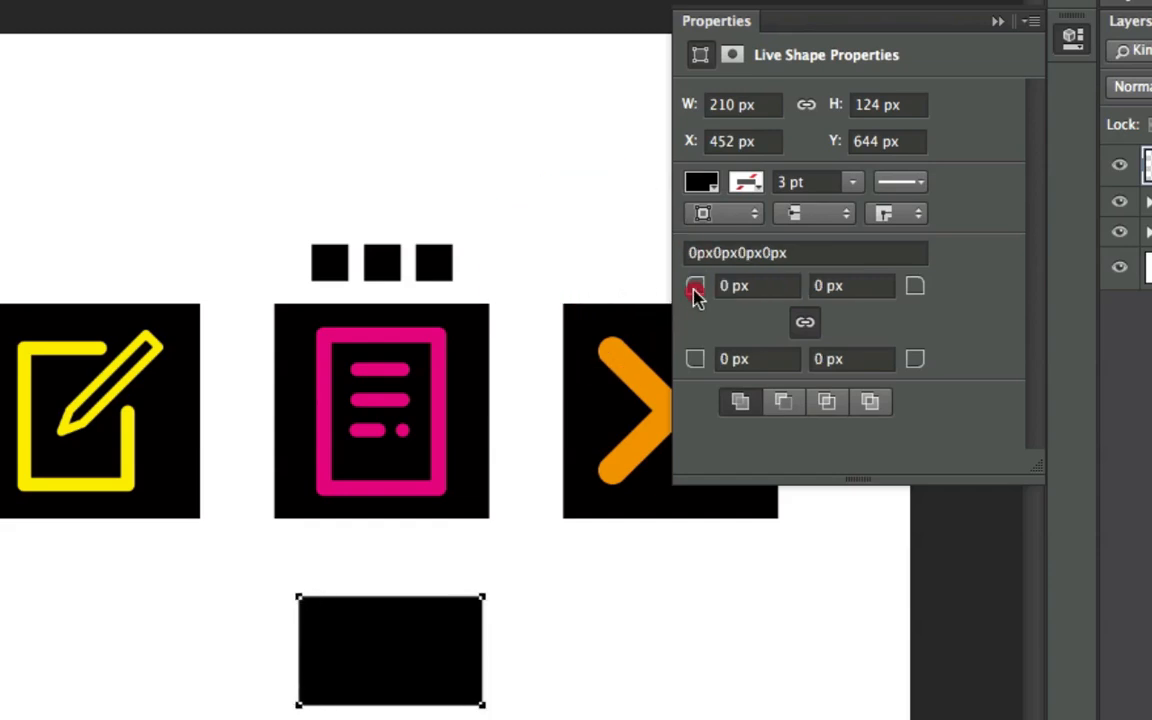
{"action": "left_click_drag", "start_coordinate": [694, 287], "coordinate": [746, 292]}
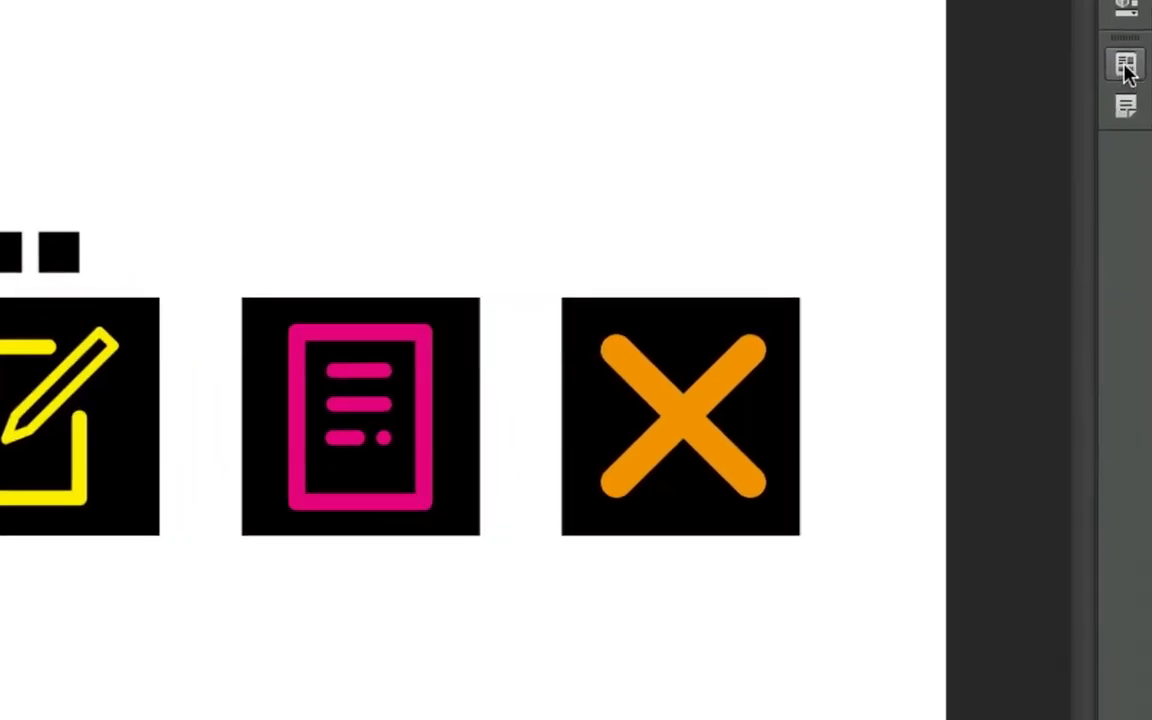
Step: Display the layer comps and create a default-named comp that records visibility, position and appearance (layer style)
{"action": "left_click", "coordinate": [1126, 67]}
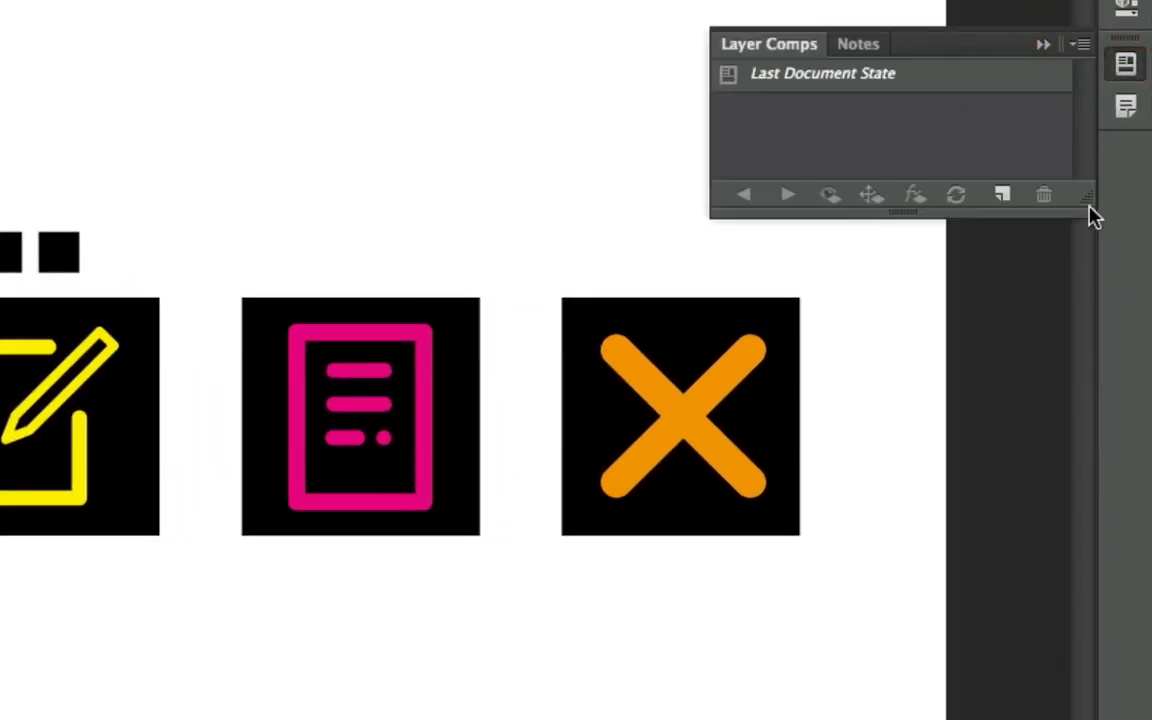
{"action": "left_click_drag", "start_coordinate": [1093, 214], "coordinate": [1093, 258]}
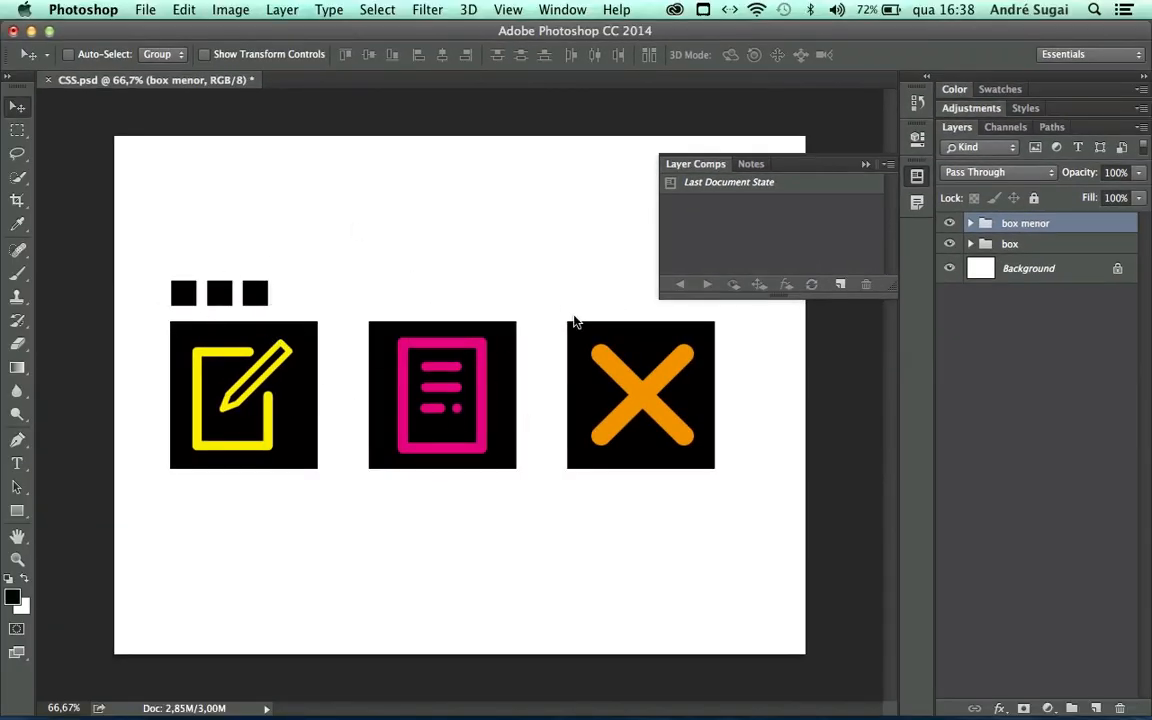
{"action": "left_click", "coordinate": [840, 286]}
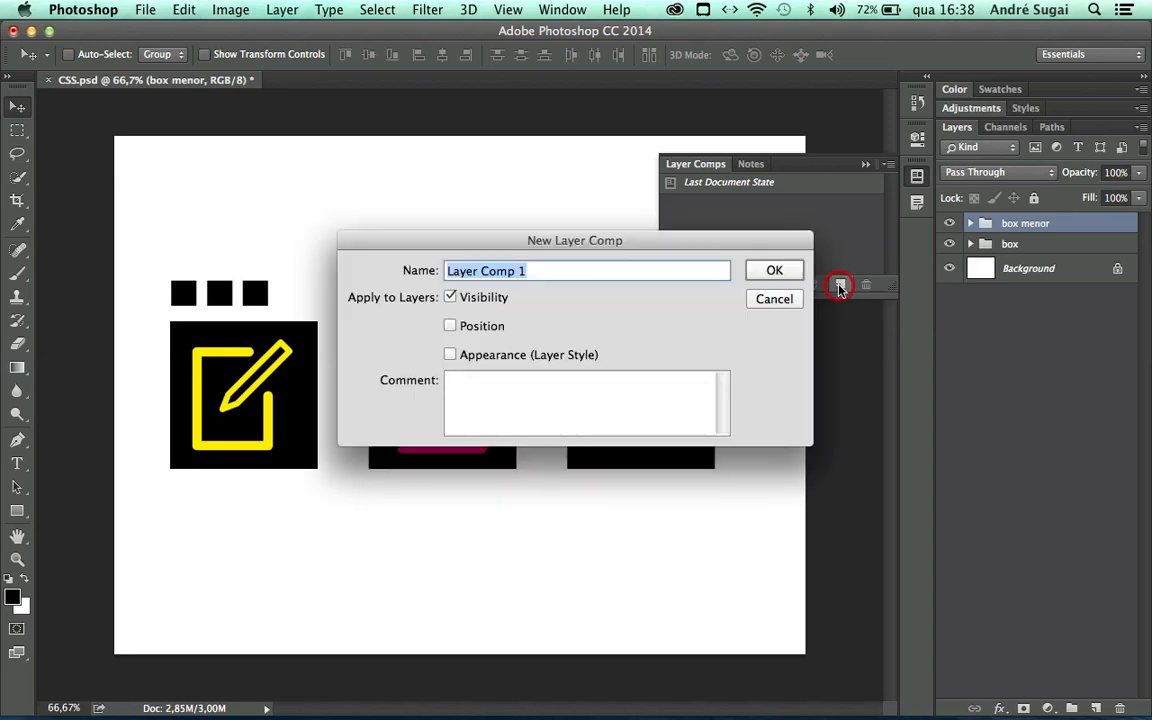
{"action": "left_click", "coordinate": [450, 326]}
{"action": "left_click", "coordinate": [451, 356]}
{"action": "left_click", "coordinate": [760, 277]}
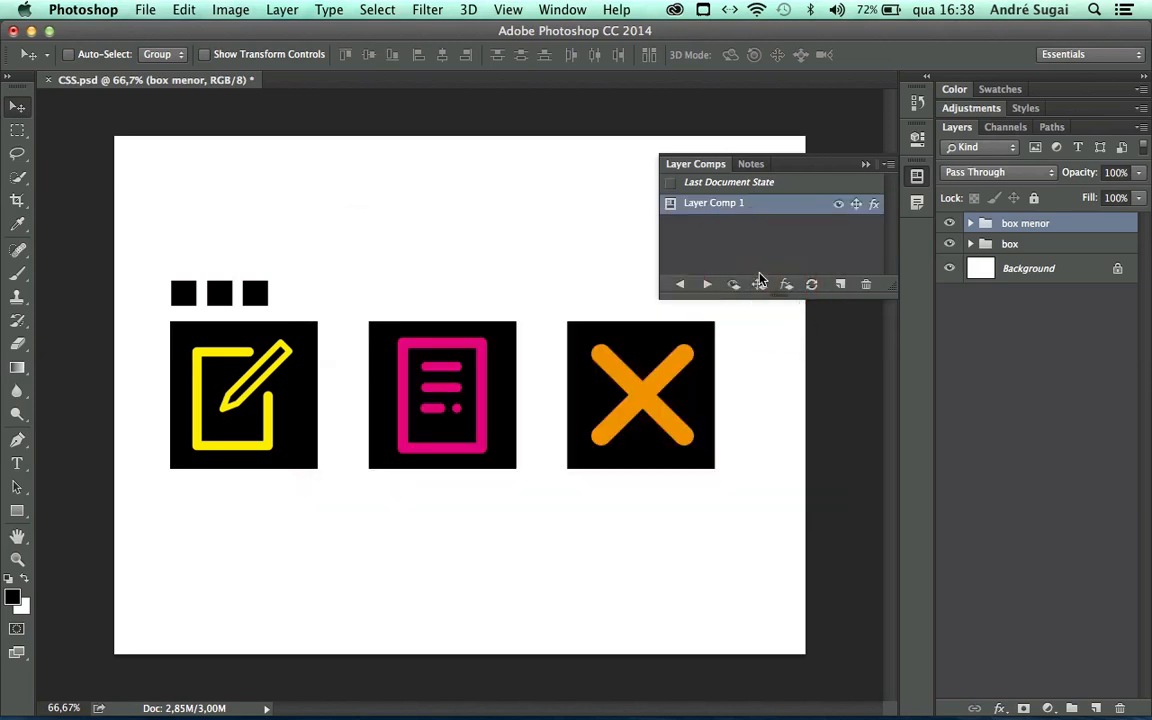
Step: Hide Rectangle 1 copy 4 in the box group and save this state as a second layer comp with the default options
{"action": "left_click", "coordinate": [670, 183]}
{"action": "left_click", "coordinate": [971, 244]}
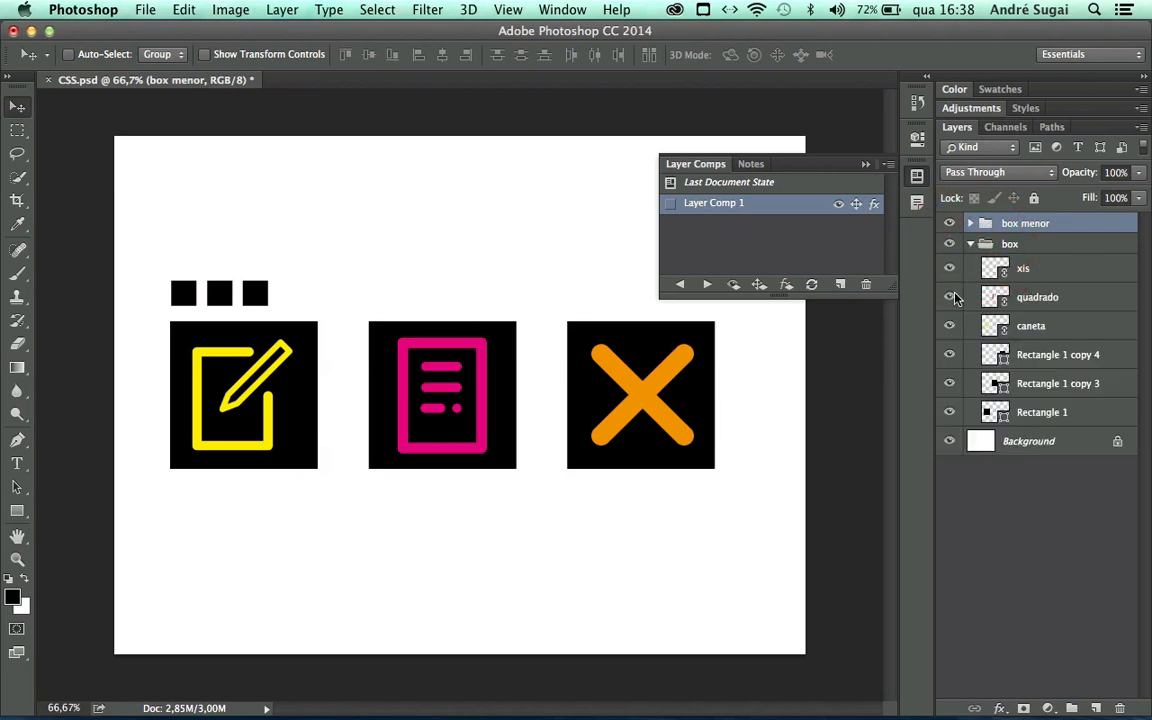
{"action": "left_click", "coordinate": [950, 355]}
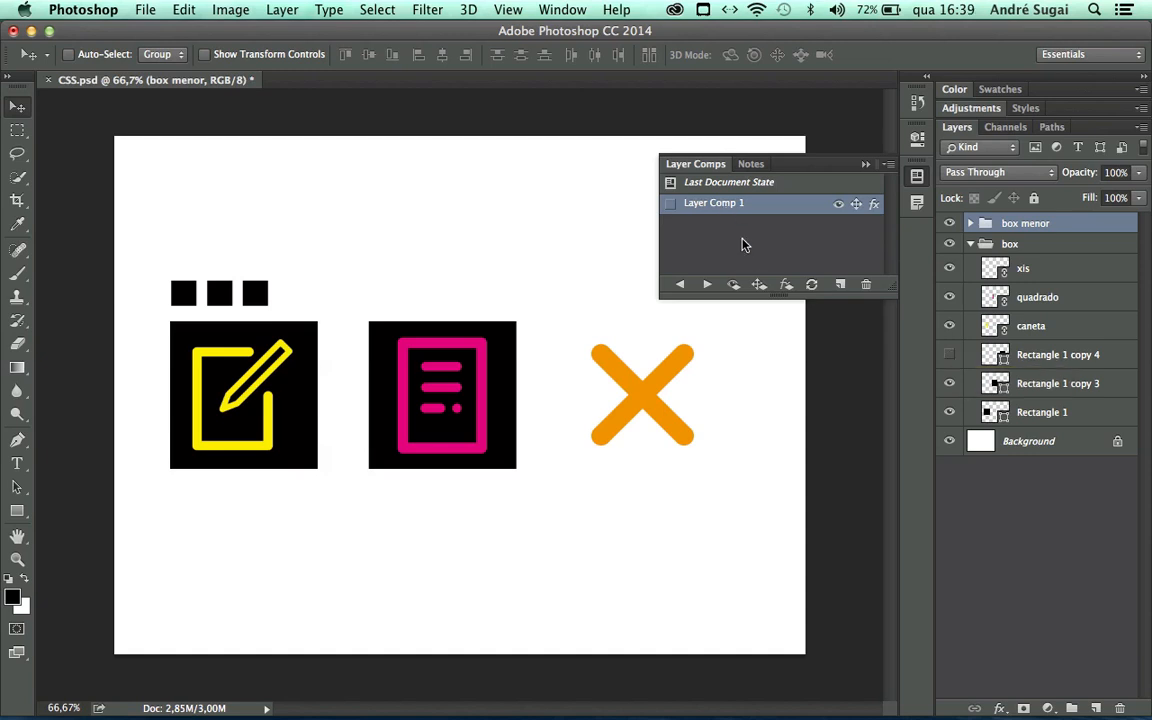
{"action": "left_click", "coordinate": [838, 286]}
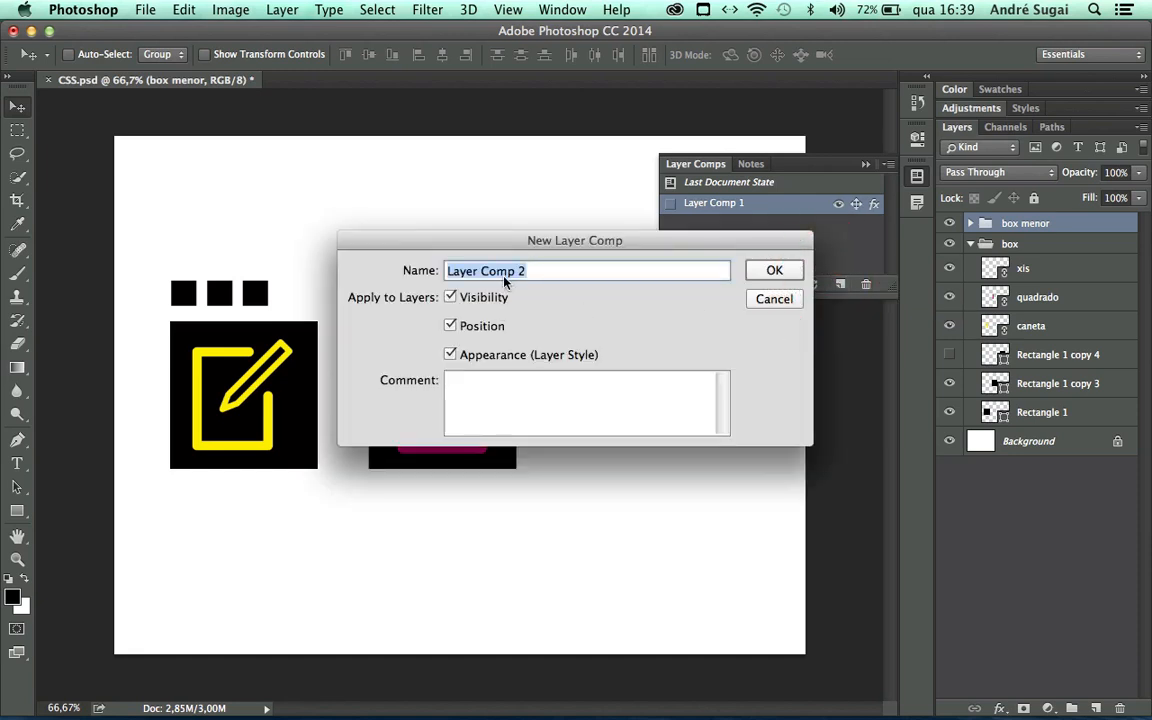
{"action": "left_click", "coordinate": [766, 270]}
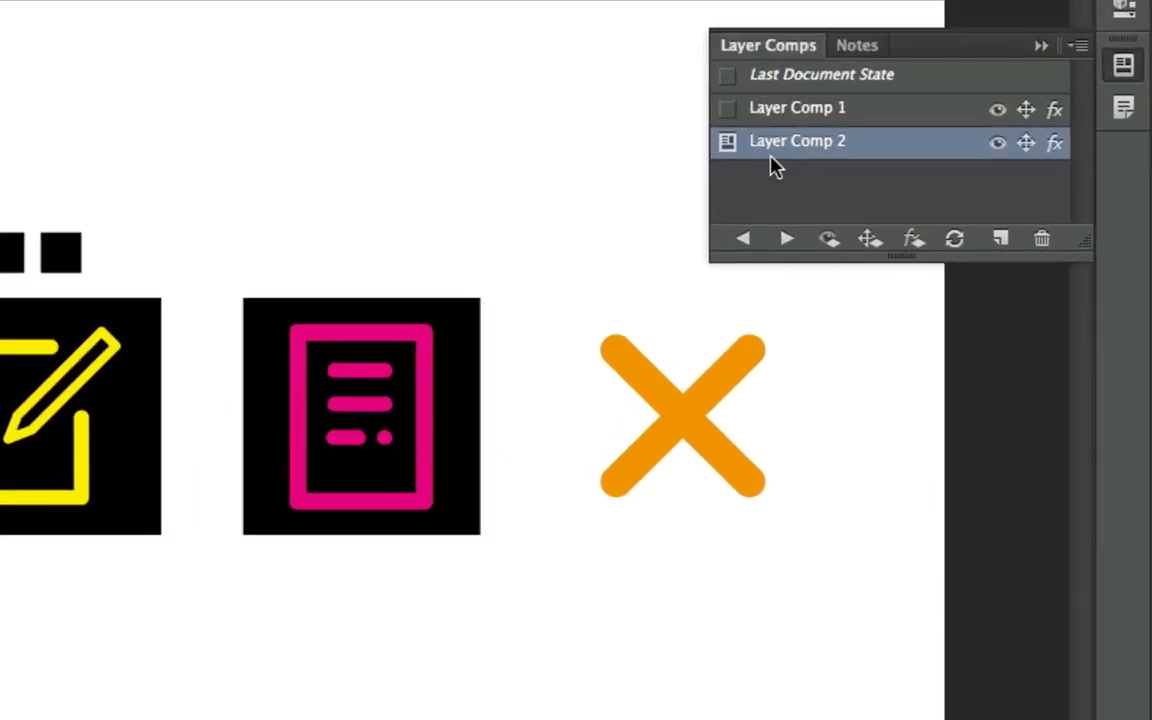
Step: Switch between Layer Comp 1 and the last document state, finishing with Layer Comp 1 applied
{"action": "left_click", "coordinate": [727, 110]}
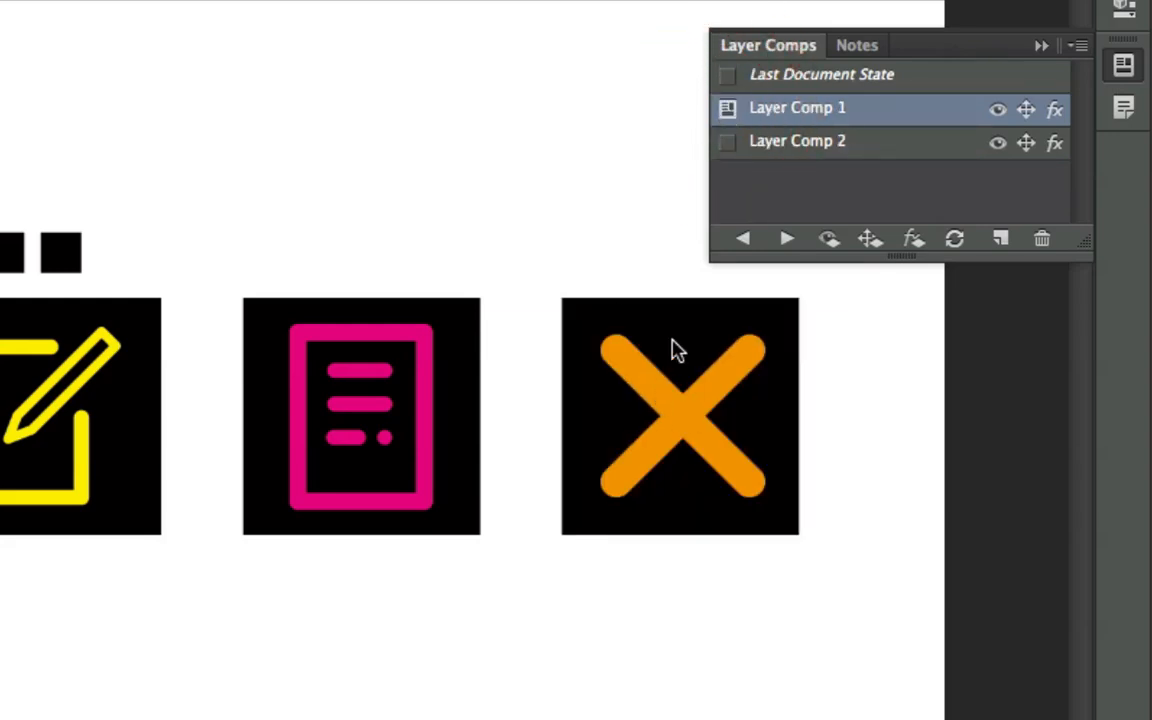
{"action": "left_click", "coordinate": [727, 75]}
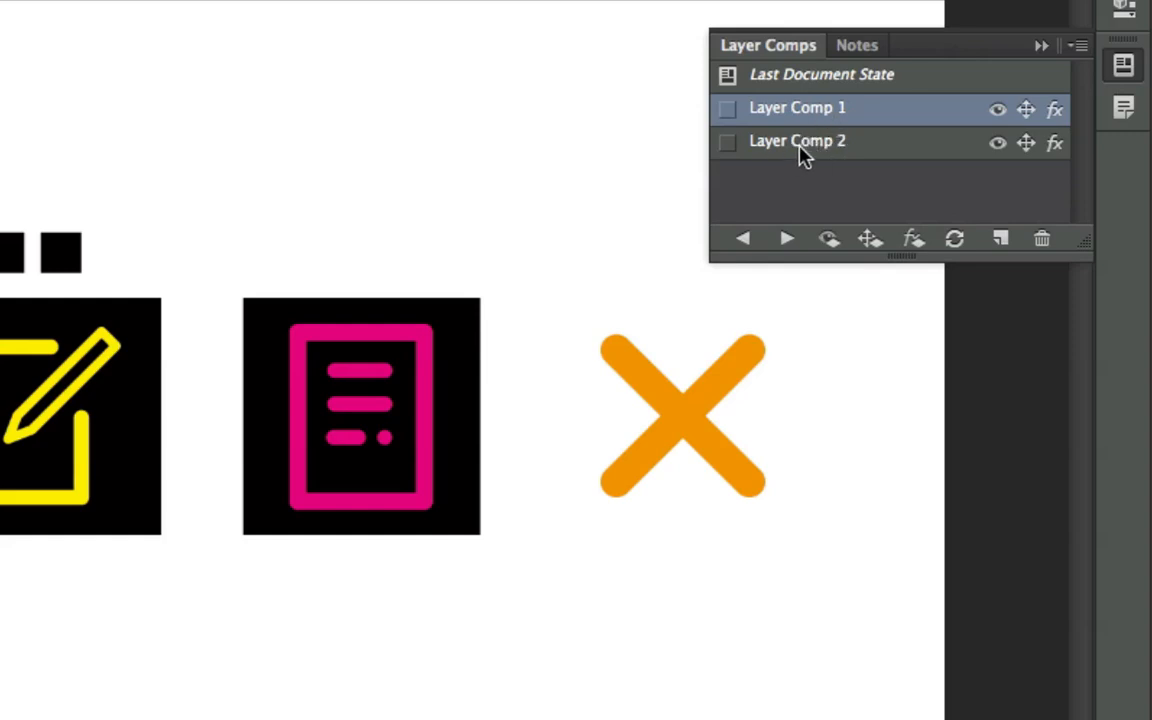
{"action": "left_click", "coordinate": [728, 112]}
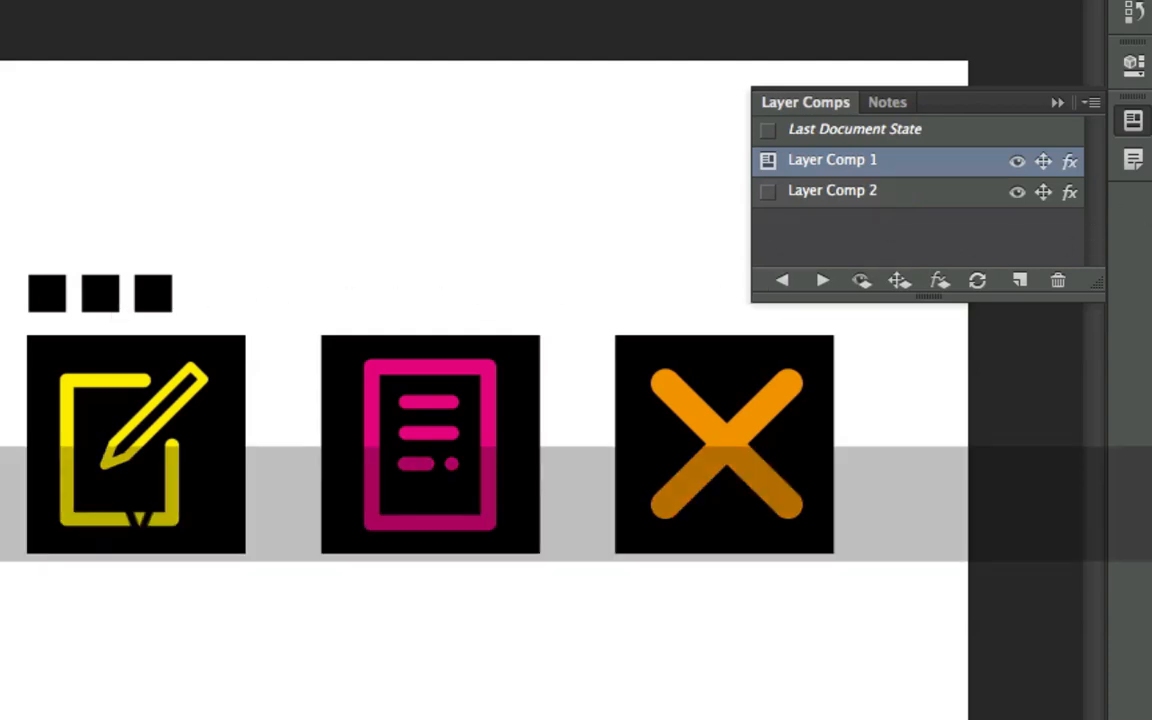
Step: Move the three small boxes above the middle box, flush with its right edge, and update the layer positions in Layer Comp 1
{"action": "left_click_drag", "start_coordinate": [46, 299], "coordinate": [419, 288]}
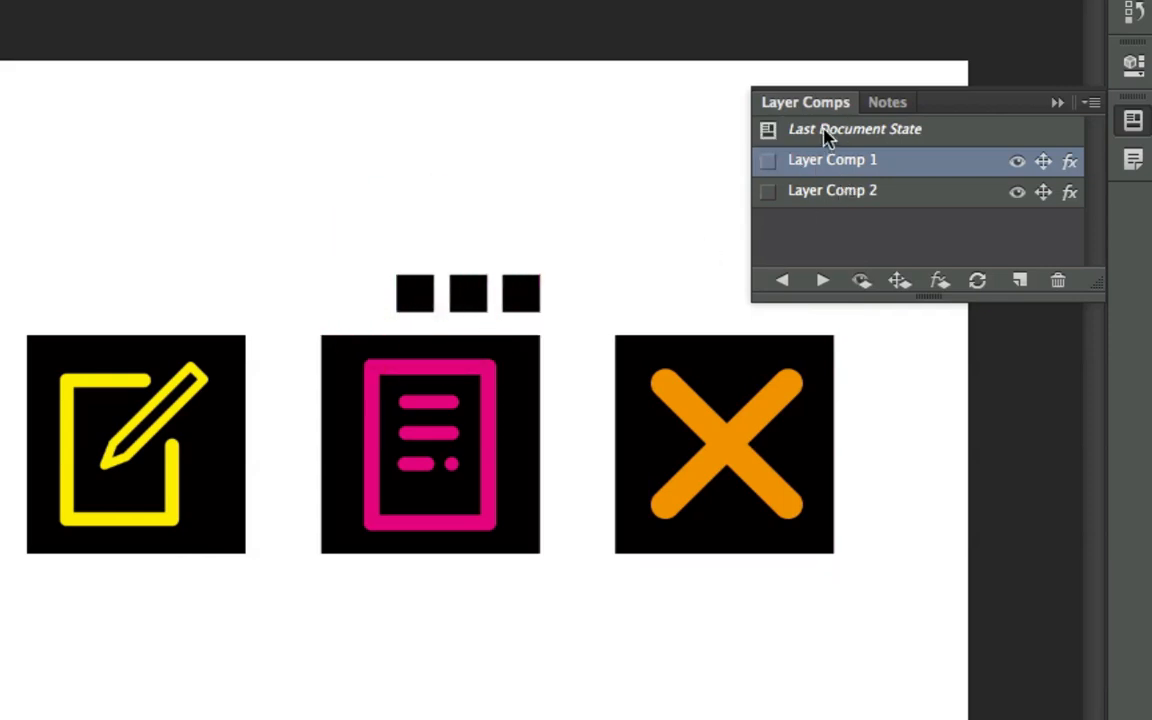
{"action": "left_click", "coordinate": [900, 281]}
{"action": "left_click", "coordinate": [767, 161]}
Step: Compare Layer Comp 2 with the last document state, update its layer positions to match that state, and apply the comp
{"action": "left_click", "coordinate": [797, 197]}
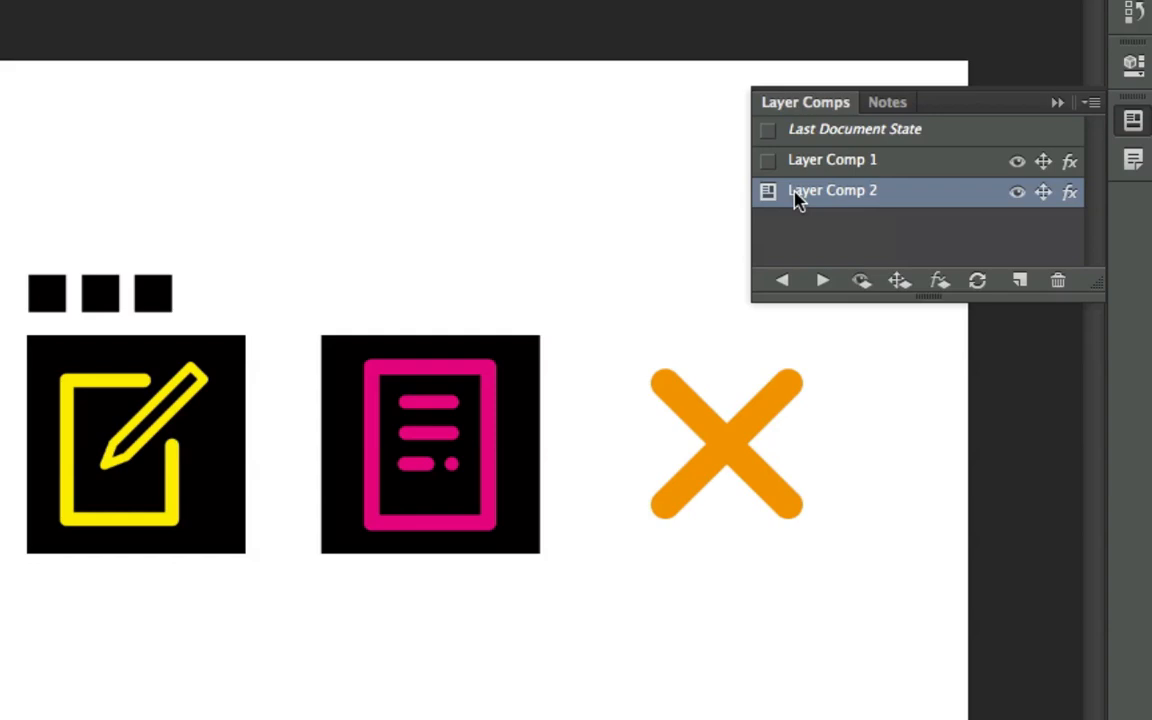
{"action": "left_click", "coordinate": [768, 131]}
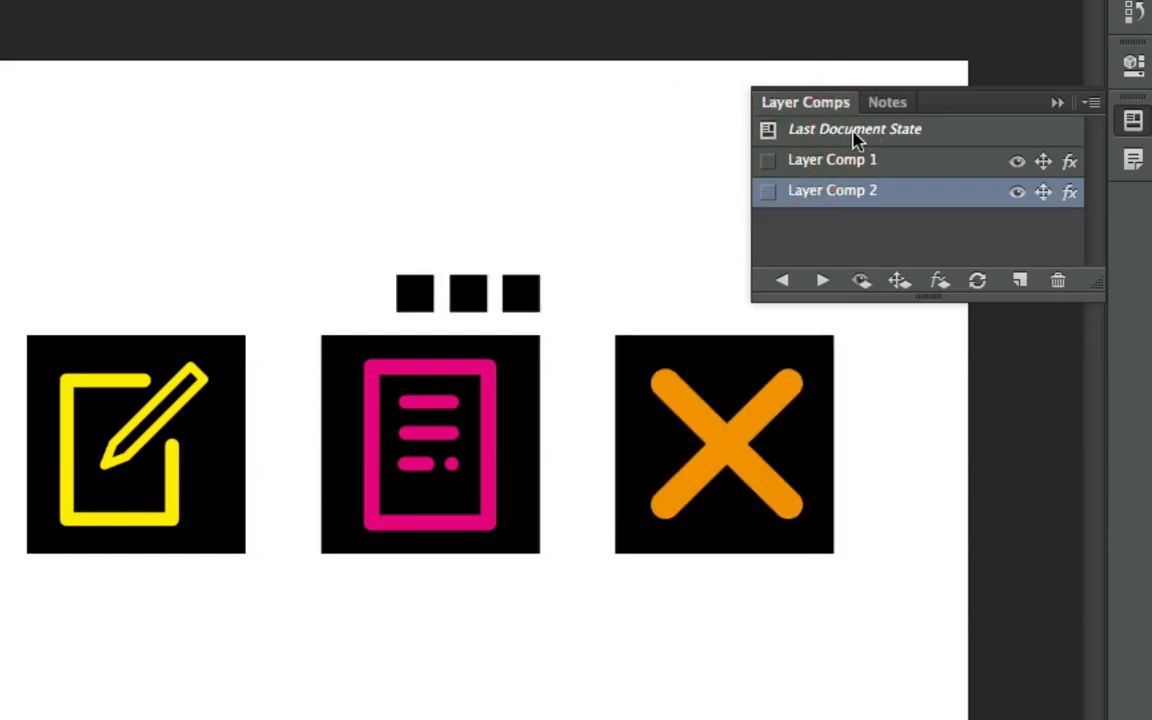
{"action": "left_click", "coordinate": [898, 281]}
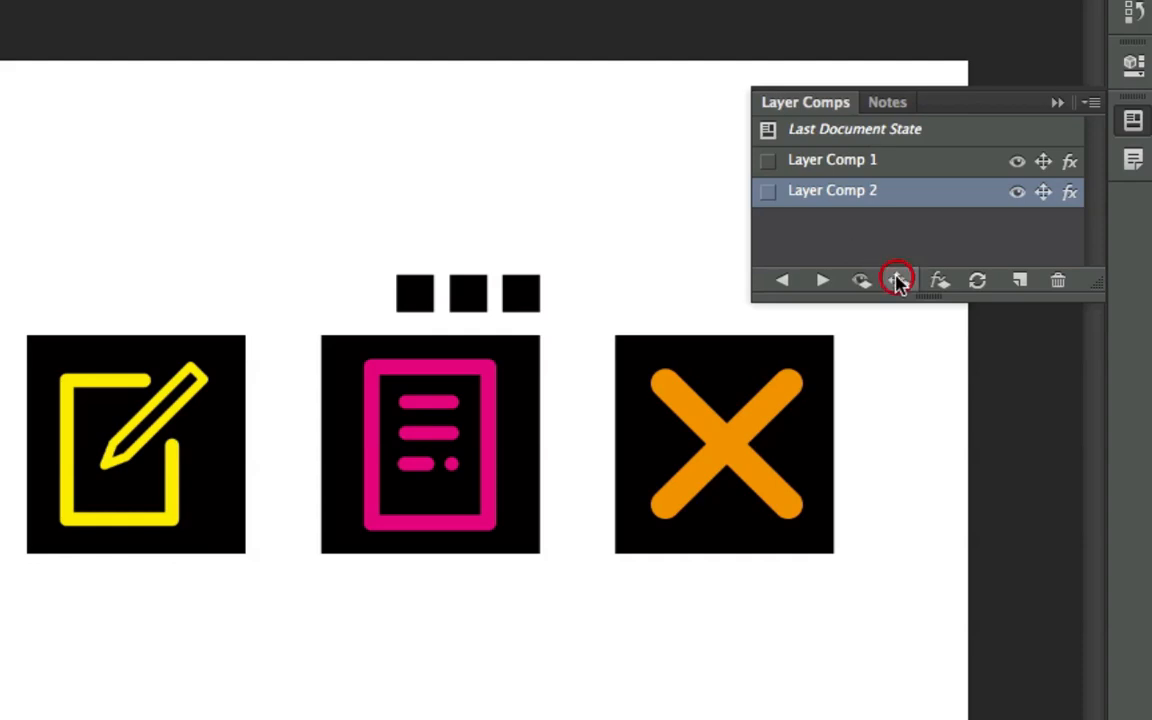
{"action": "left_click", "coordinate": [768, 193]}
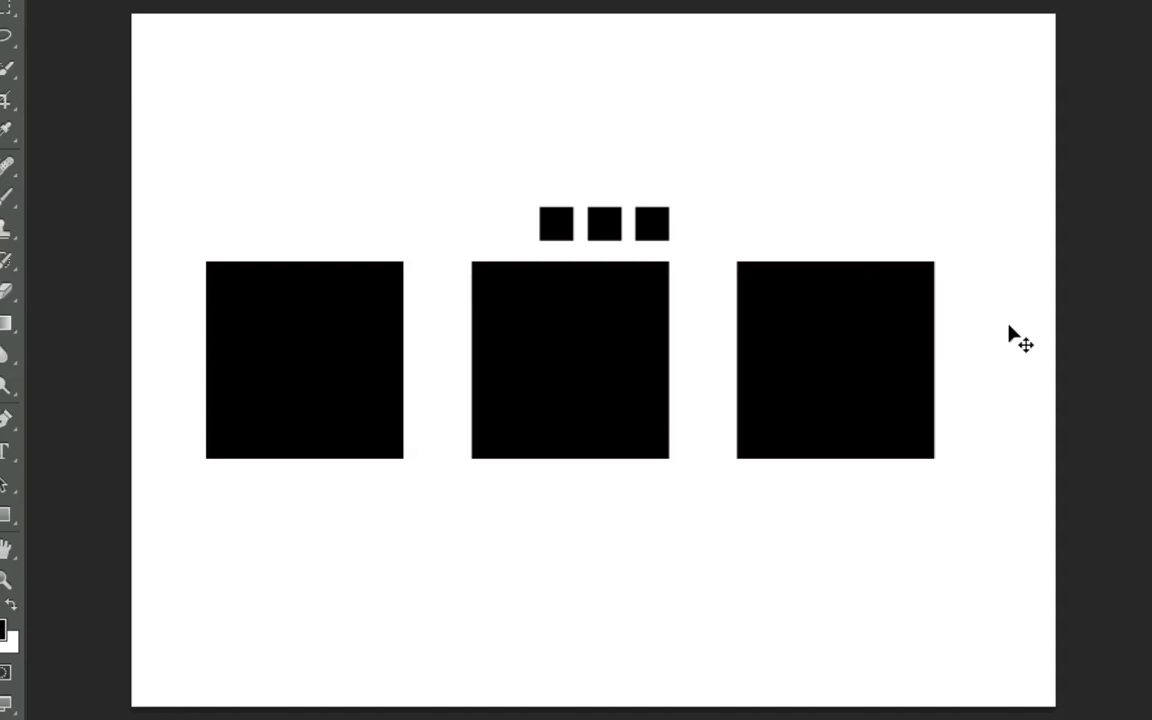
Step: Undo the third large box and duplicate the middle box 11.68 cm straight to its right with a 3.00 cm gap
{"action": "key", "text": "ctrl+z"}
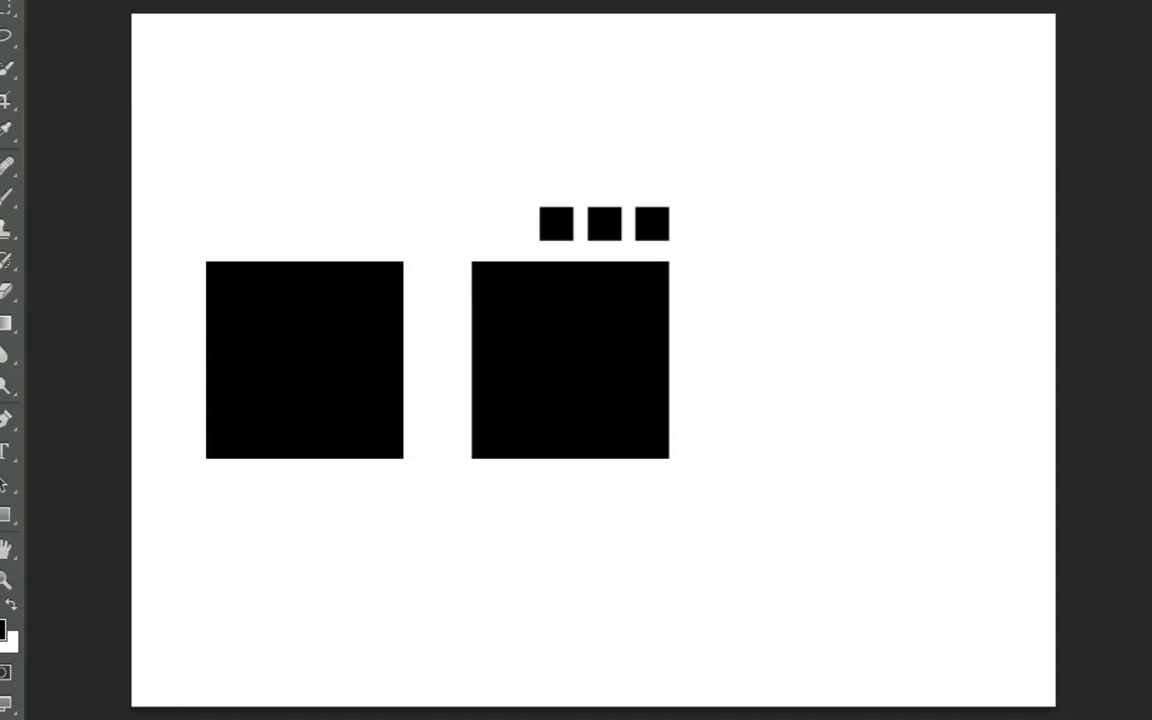
{"action": "key", "text": "ctrl+z"}
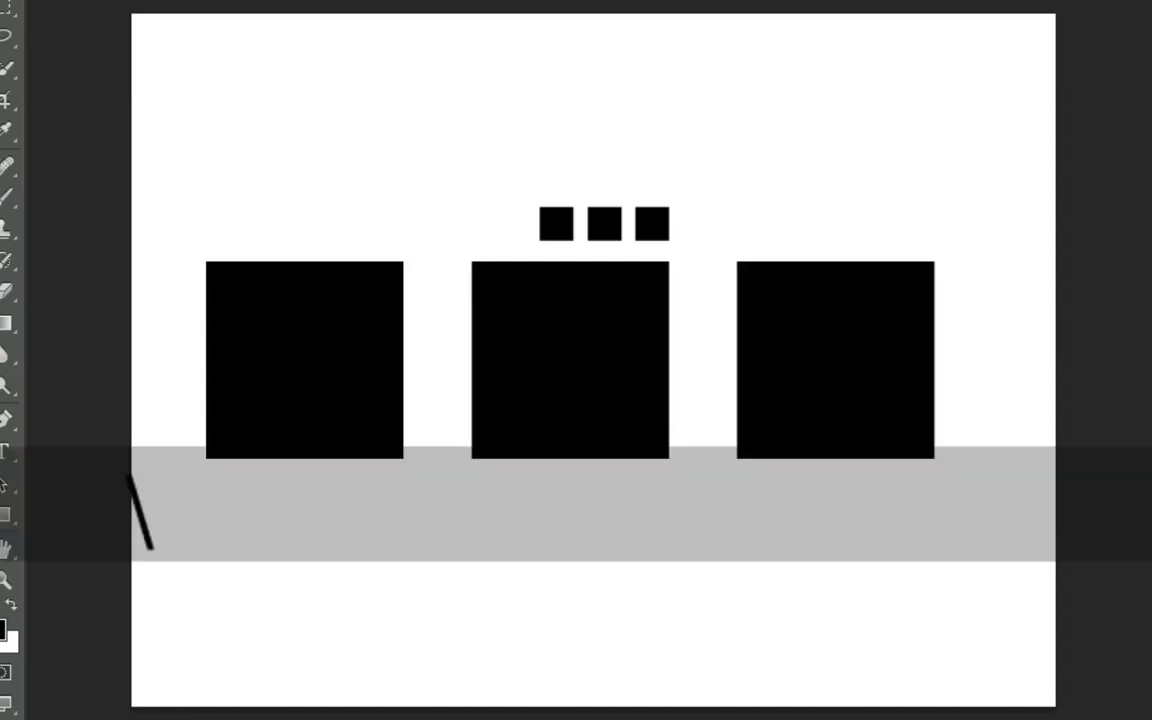
{"action": "key", "text": "ctrl+z"}
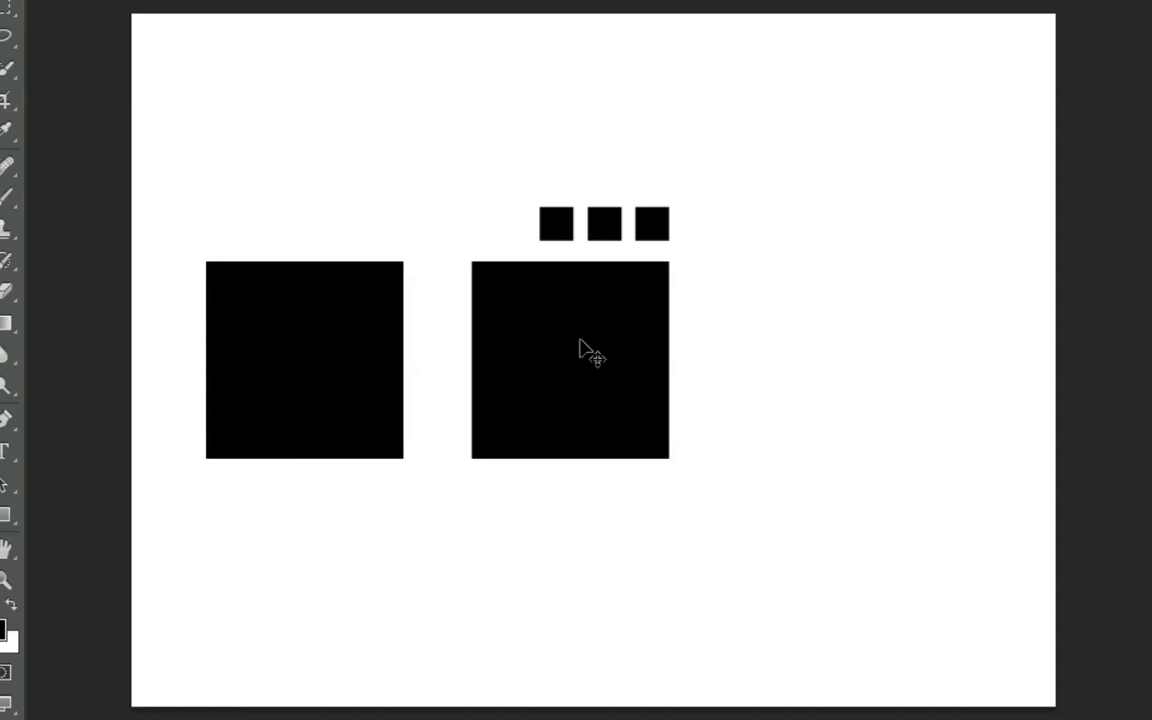
{"action": "left_click_drag", "start_coordinate": [580, 342], "coordinate": [841, 373], "text": "alt+shift"}
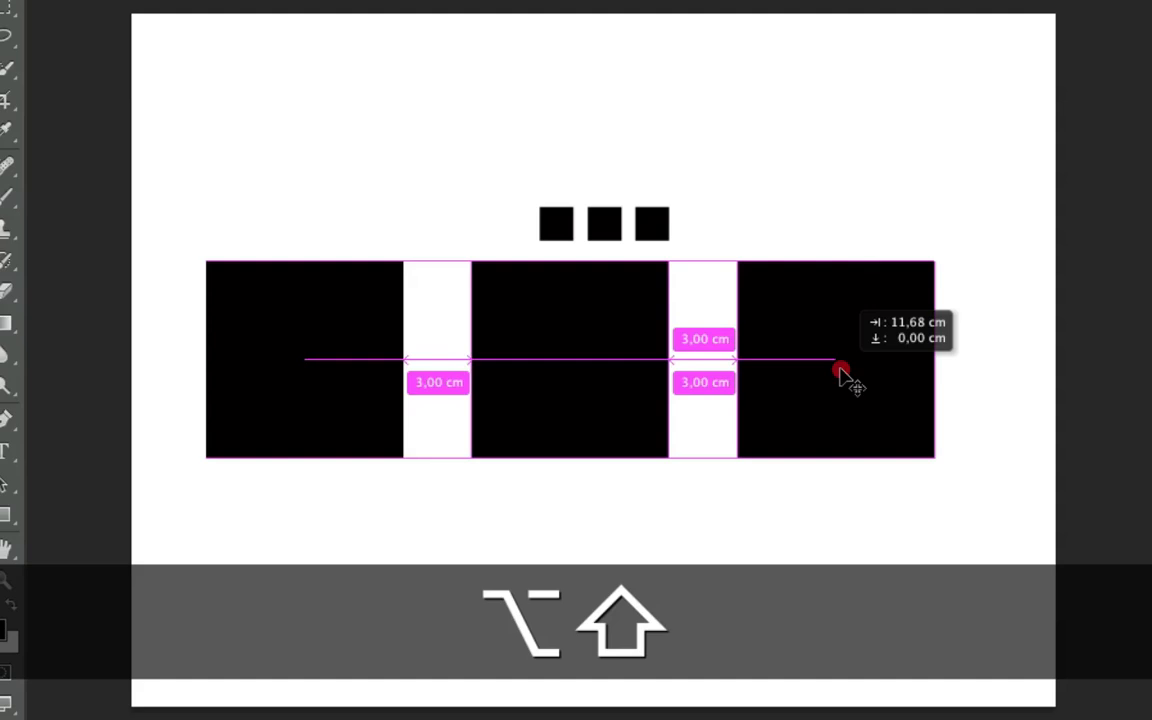
{"action": "left_click_drag", "start_coordinate": [840, 371], "coordinate": [838, 368]}
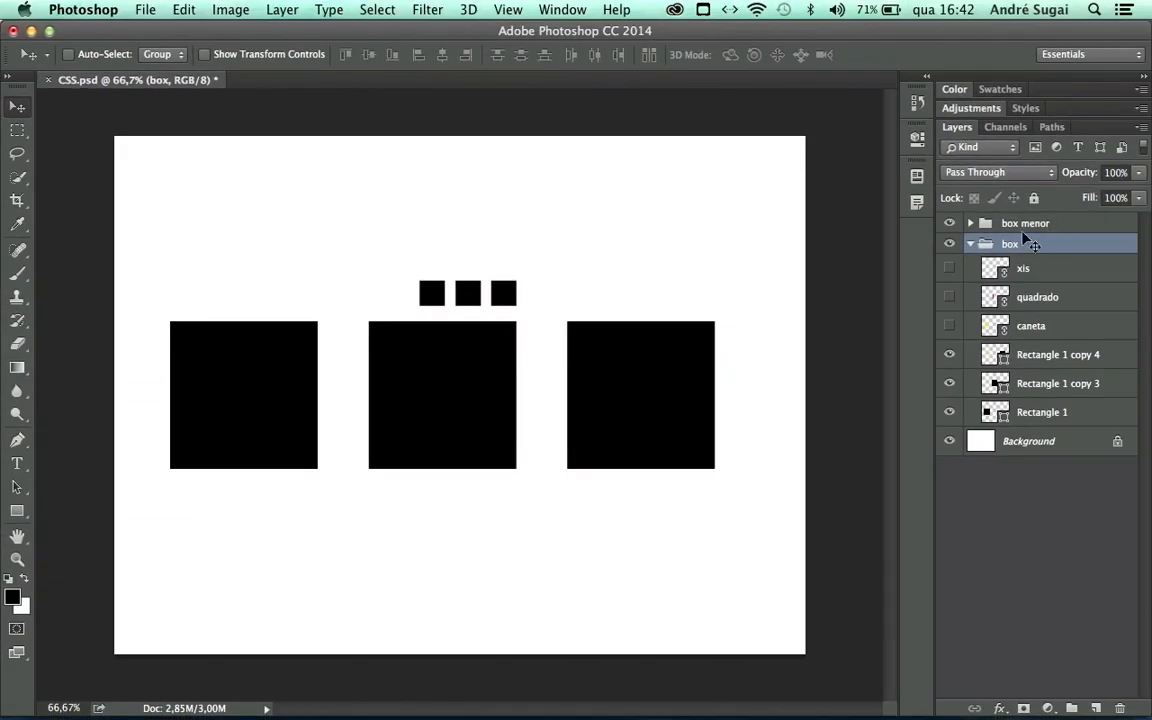
Step: Check the box group's distances to the canvas edges and its large boxes with smart guides, and select the box menor and box groups
{"action": "left_click_drag", "start_coordinate": [1025, 237], "coordinate": [1003, 260]}
{"action": "key", "text": "super"}
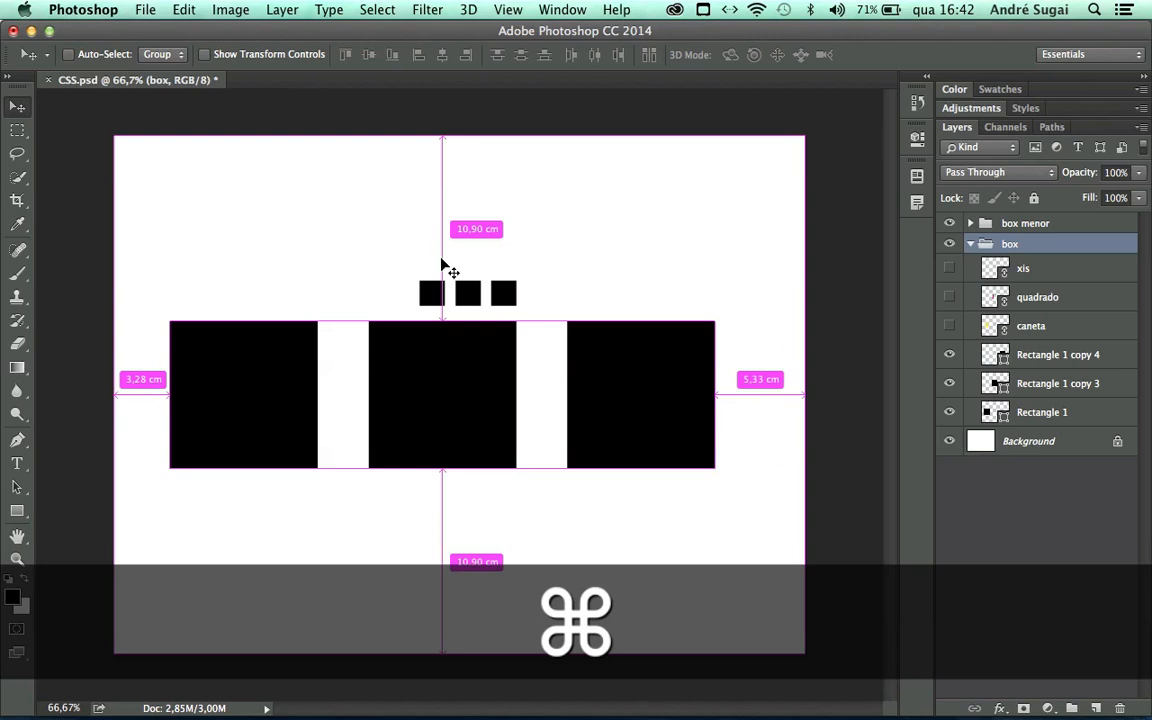
{"action": "mouse_move", "coordinate": [422, 365]}
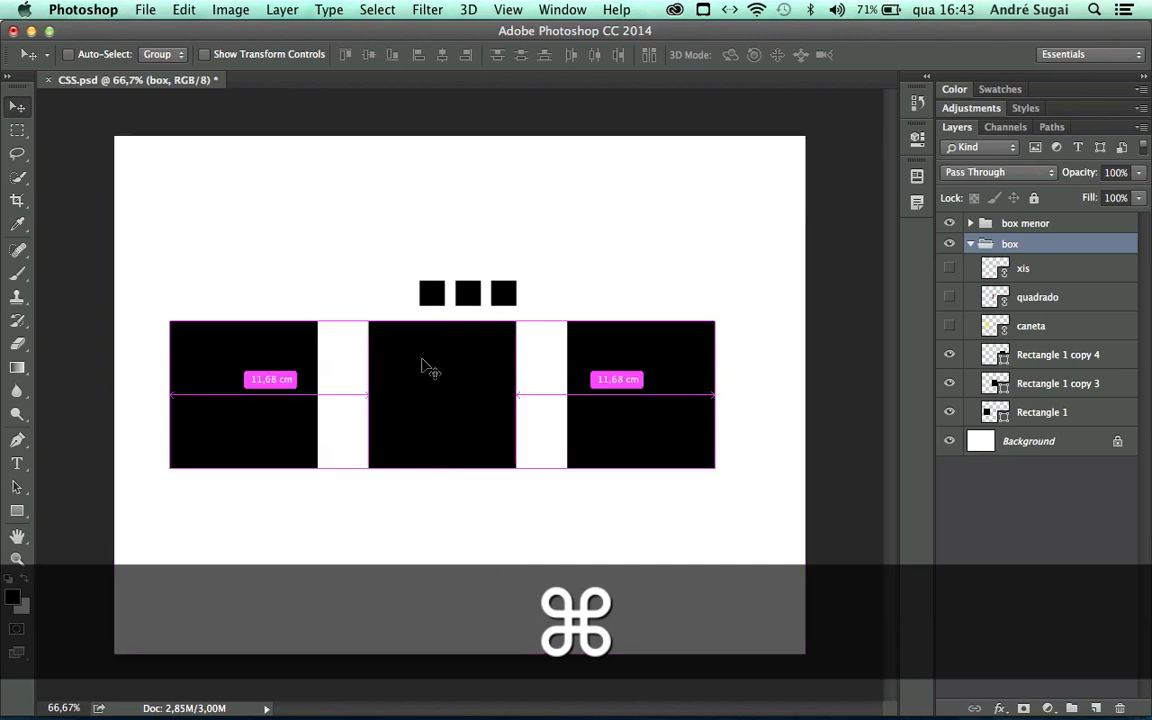
{"action": "mouse_move", "coordinate": [288, 399]}
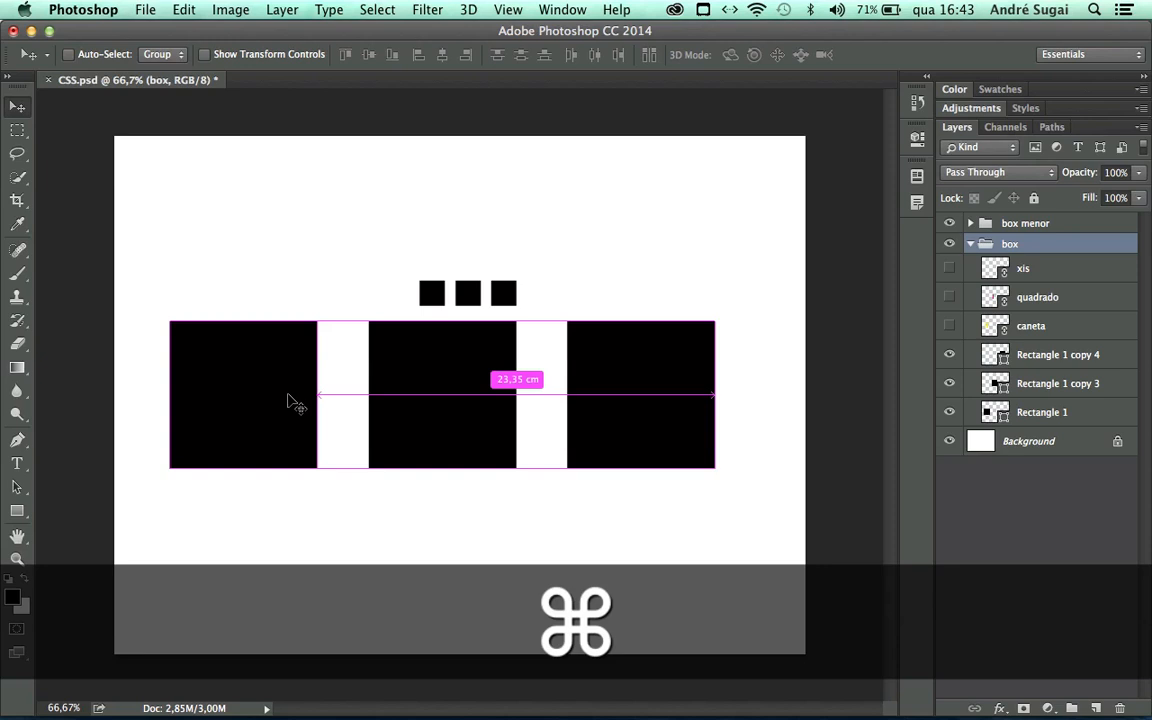
{"action": "mouse_move", "coordinate": [410, 398]}
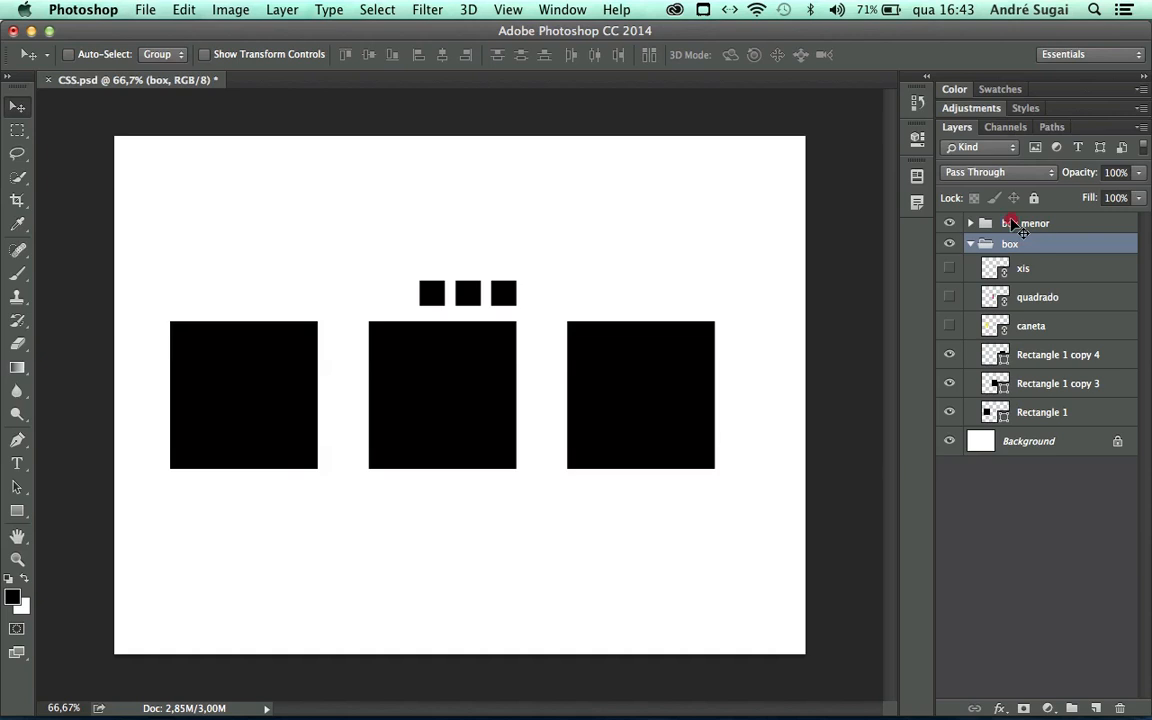
{"action": "left_click", "coordinate": [1013, 223]}
{"action": "left_click", "coordinate": [985, 246], "text": "shift"}
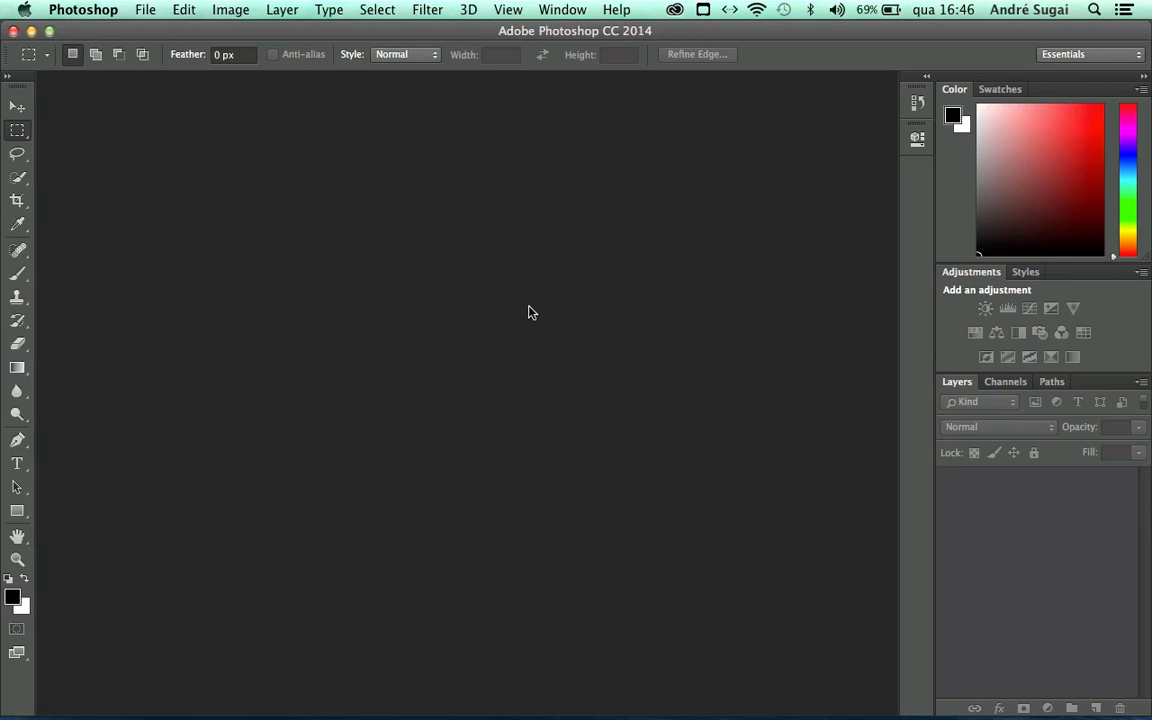
Step: Open Post_TP.psd from the TOP 10 folder on the Desktop, using its embedded color profile
{"action": "double_click", "coordinate": [527, 396]}
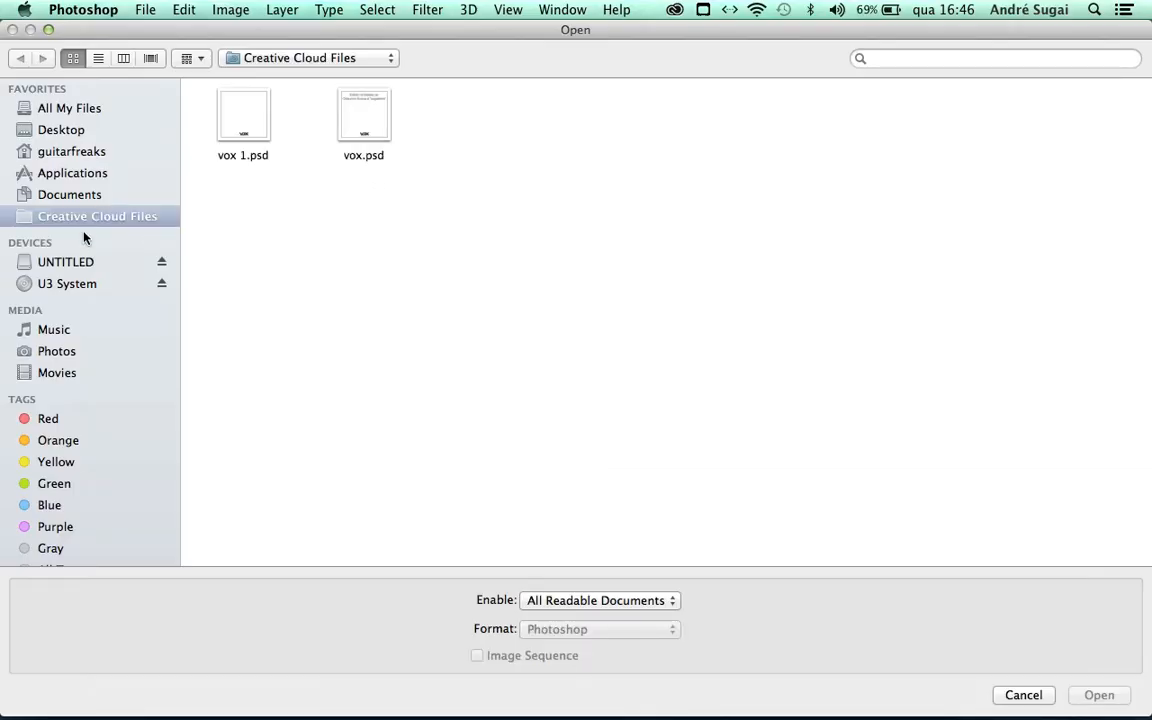
{"action": "left_click", "coordinate": [55, 130]}
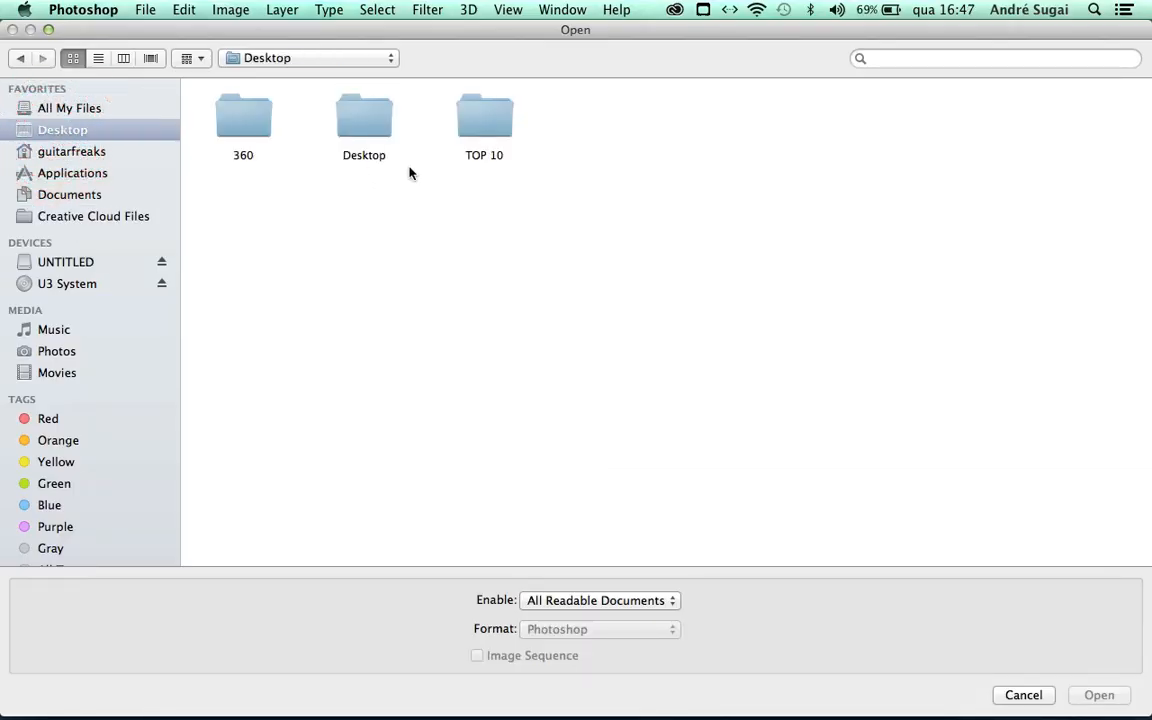
{"action": "left_click", "coordinate": [476, 125]}
{"action": "double_click", "coordinate": [476, 125]}
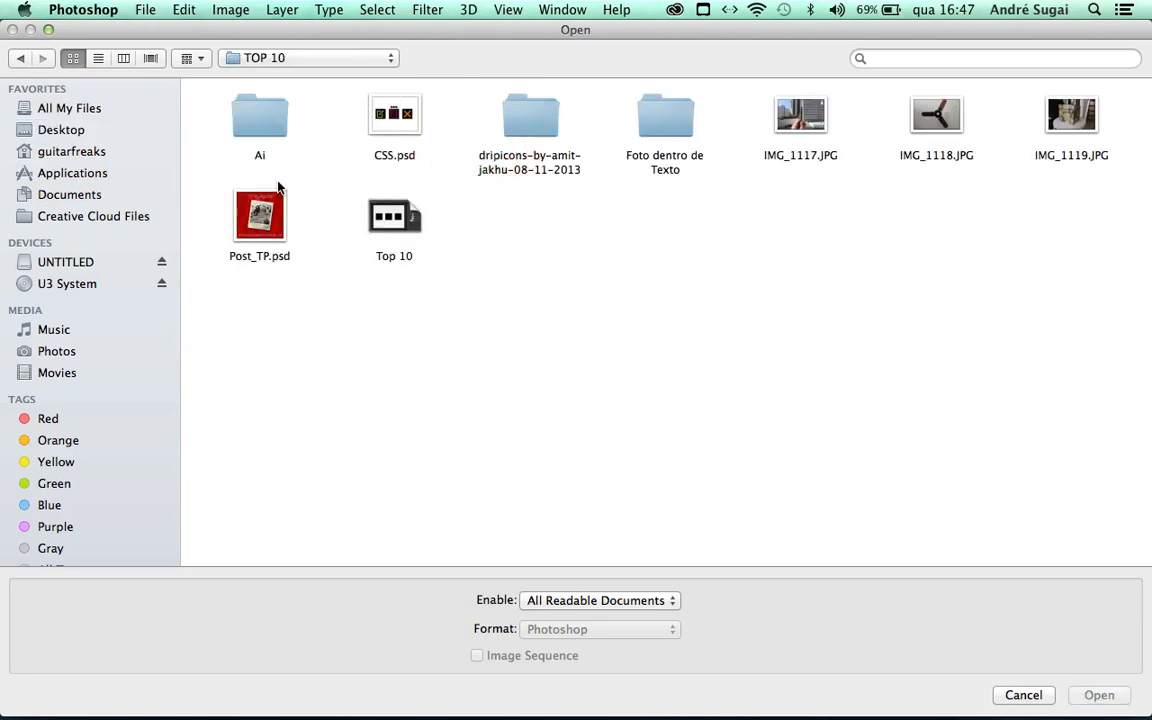
{"action": "left_click", "coordinate": [266, 212]}
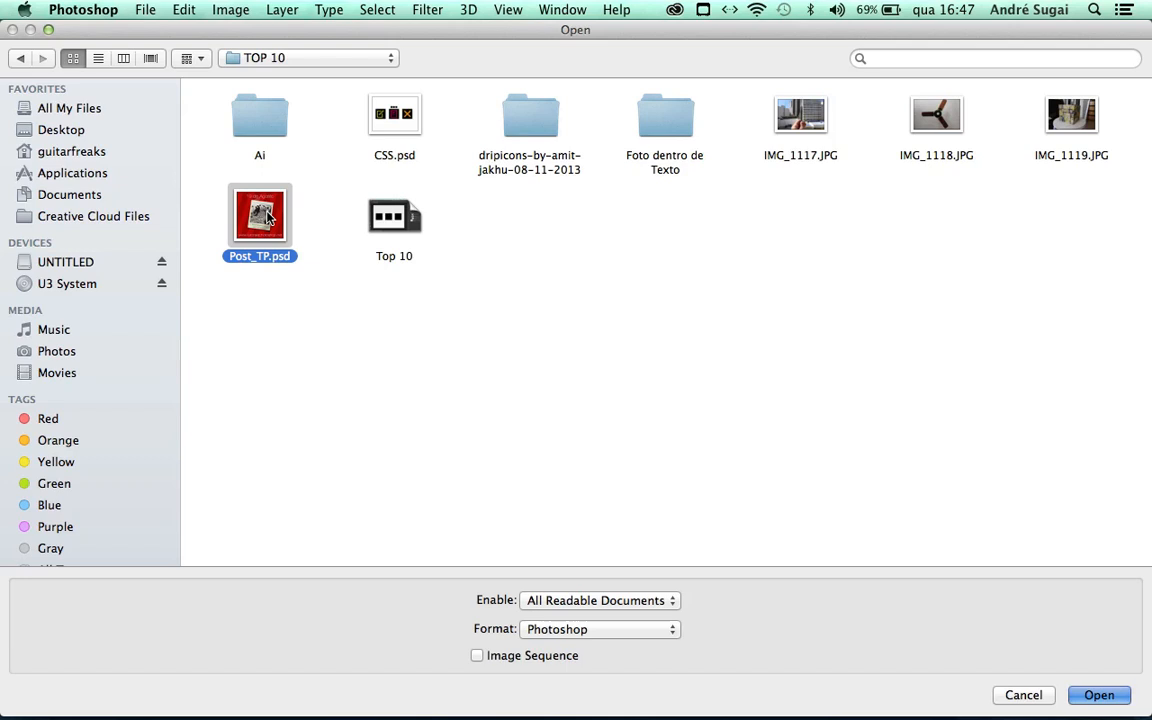
{"action": "double_click", "coordinate": [266, 215]}
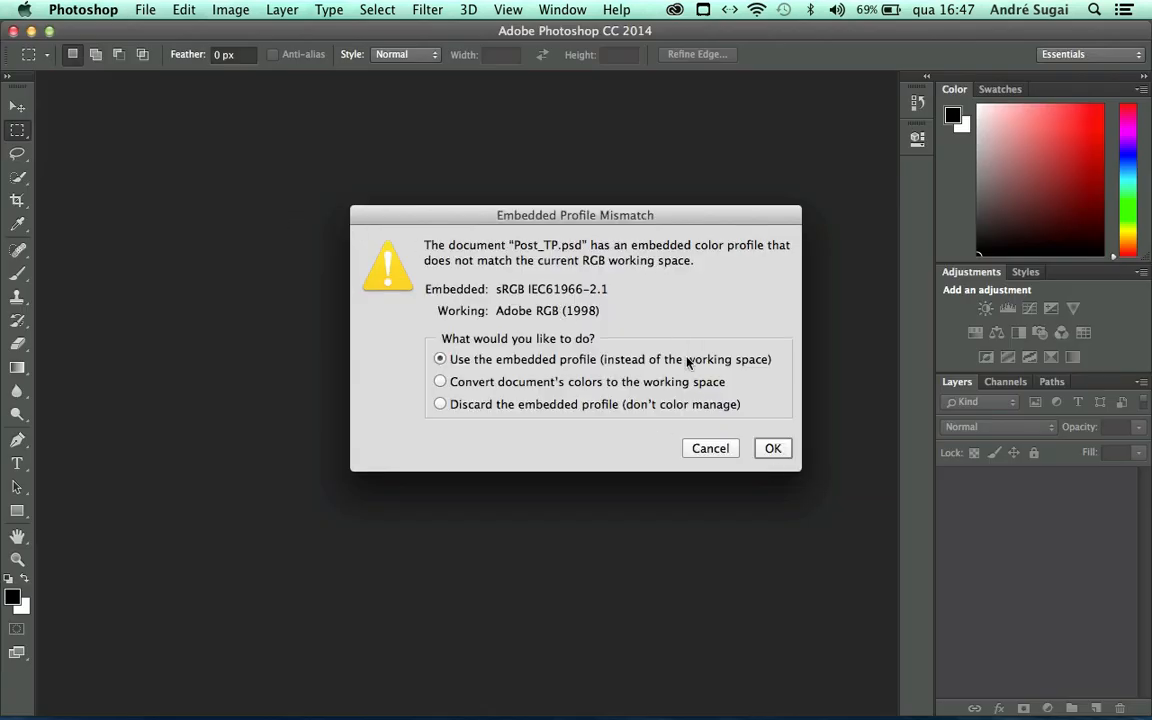
{"action": "left_click", "coordinate": [772, 449]}
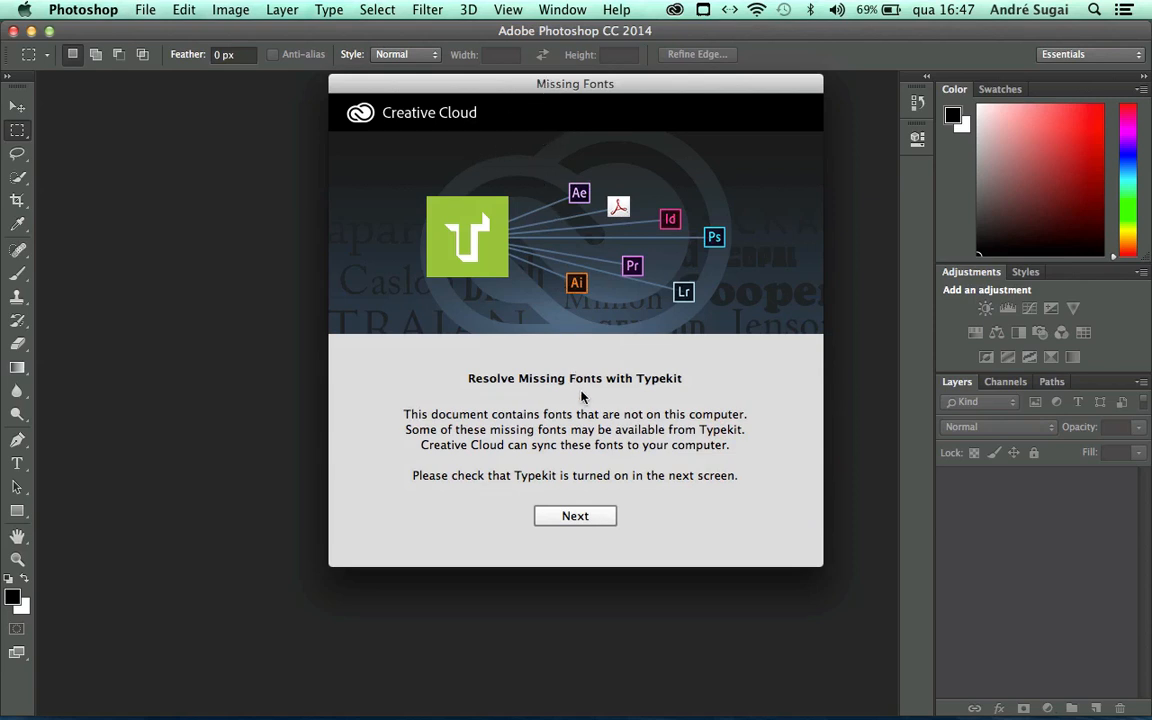
Step: Review the replacement options for the missing HelveNueThin font and cancel the missing-fonts dialog
{"action": "left_click", "coordinate": [569, 518]}
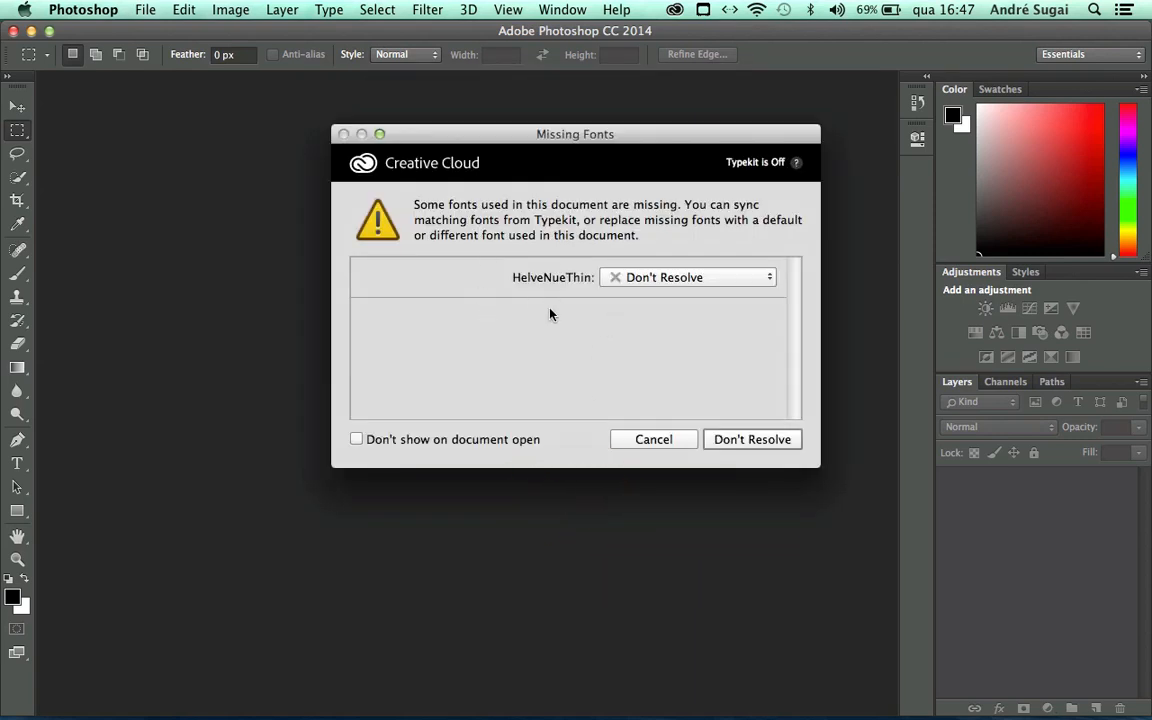
{"action": "left_click", "coordinate": [640, 285]}
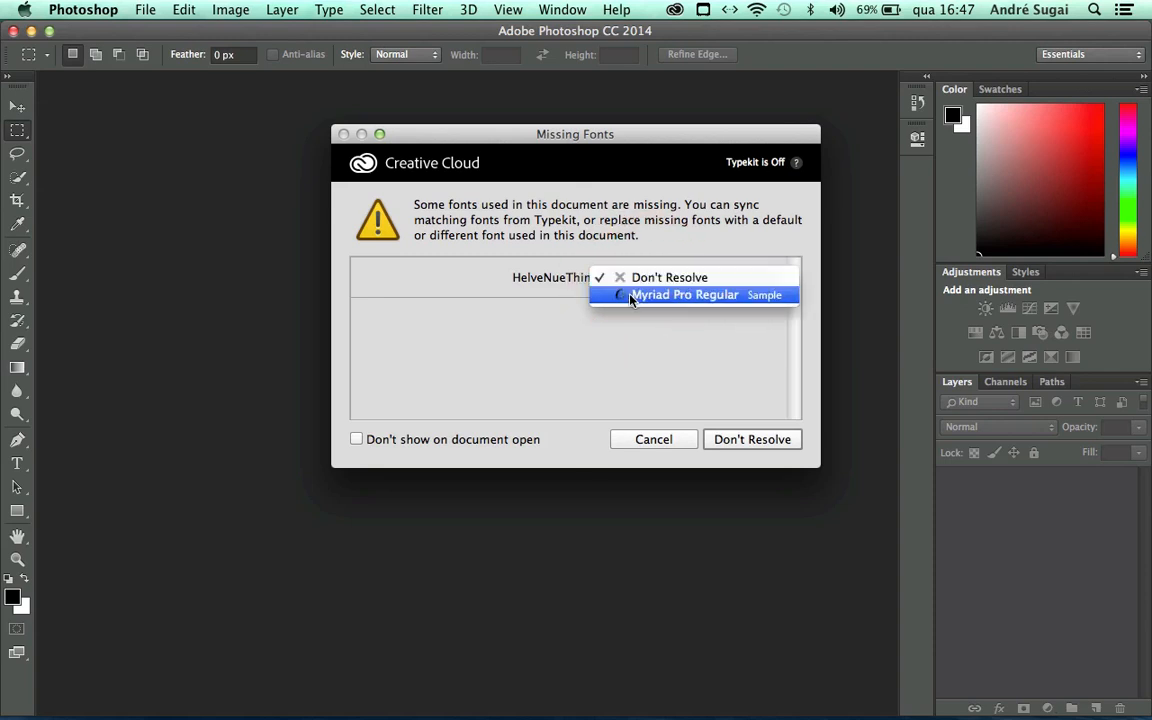
{"action": "left_click", "coordinate": [651, 247]}
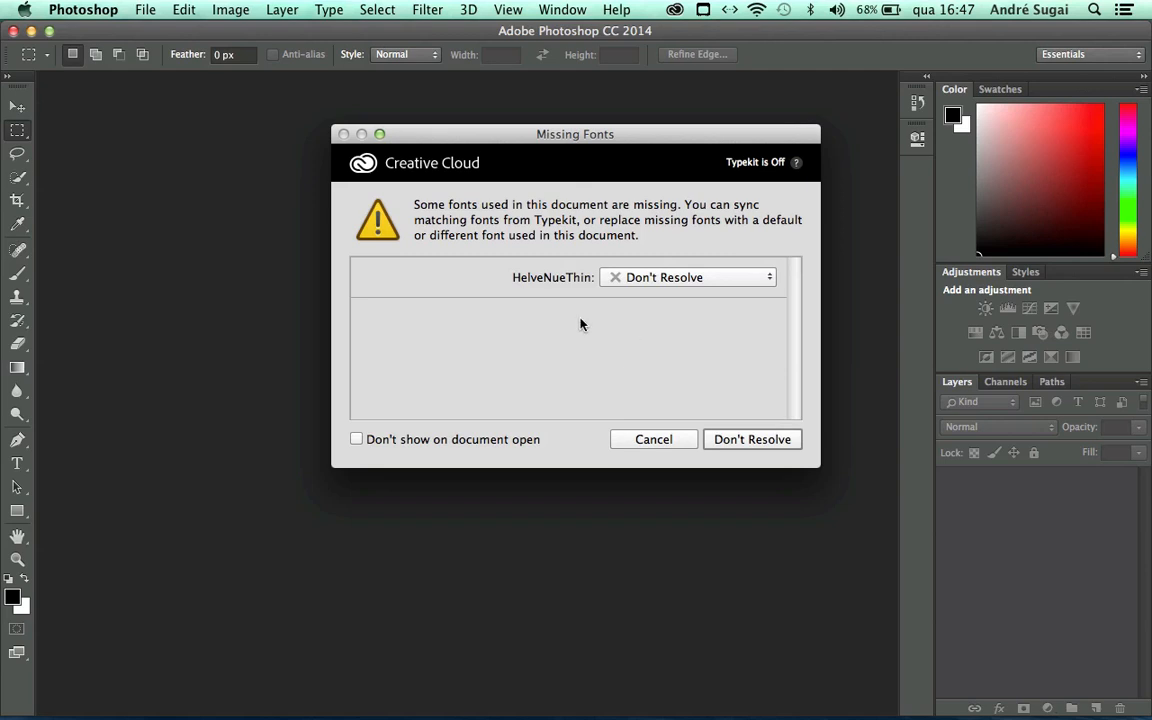
{"action": "left_click", "coordinate": [678, 440]}
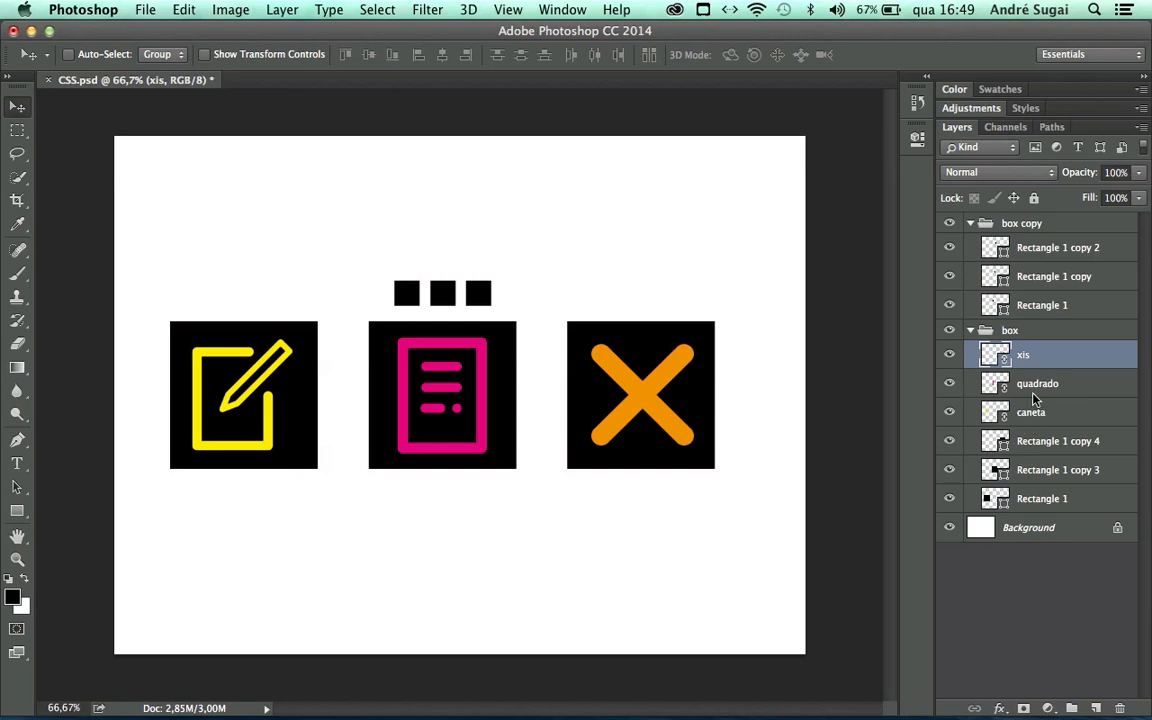
Step: Rename the box group in CSS.psd as box.png
{"action": "left_click", "coordinate": [1005, 335]}
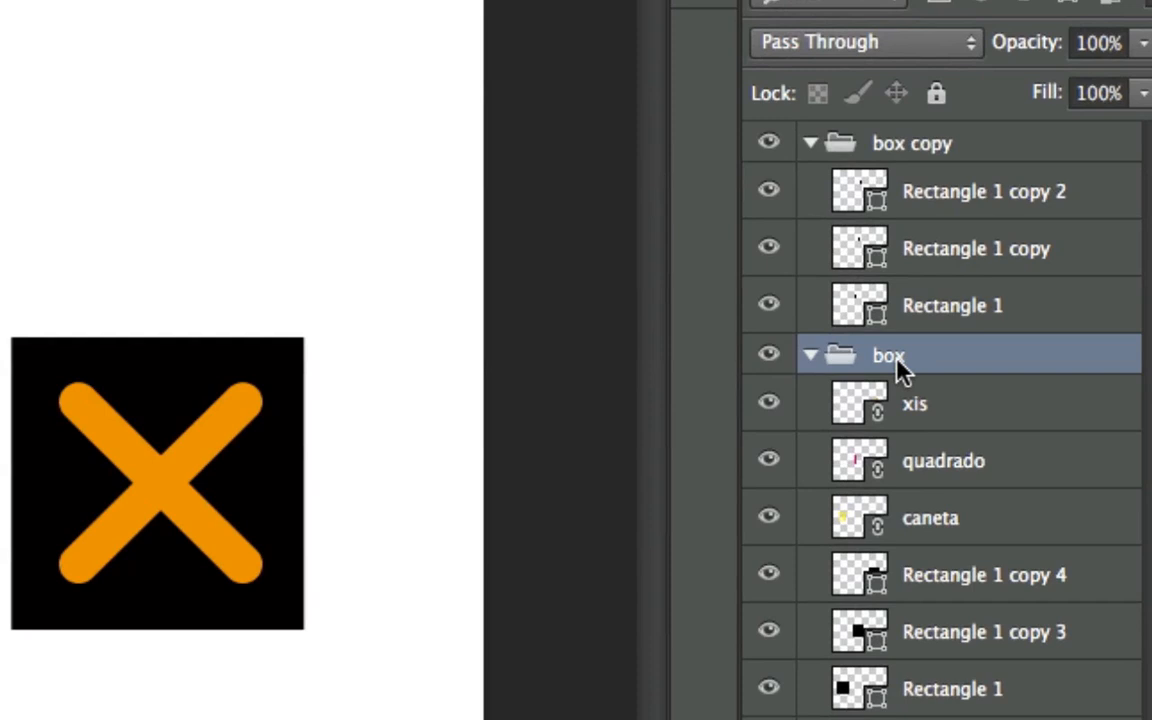
{"action": "double_click", "coordinate": [898, 364]}
{"action": "type", "text": ".png"}
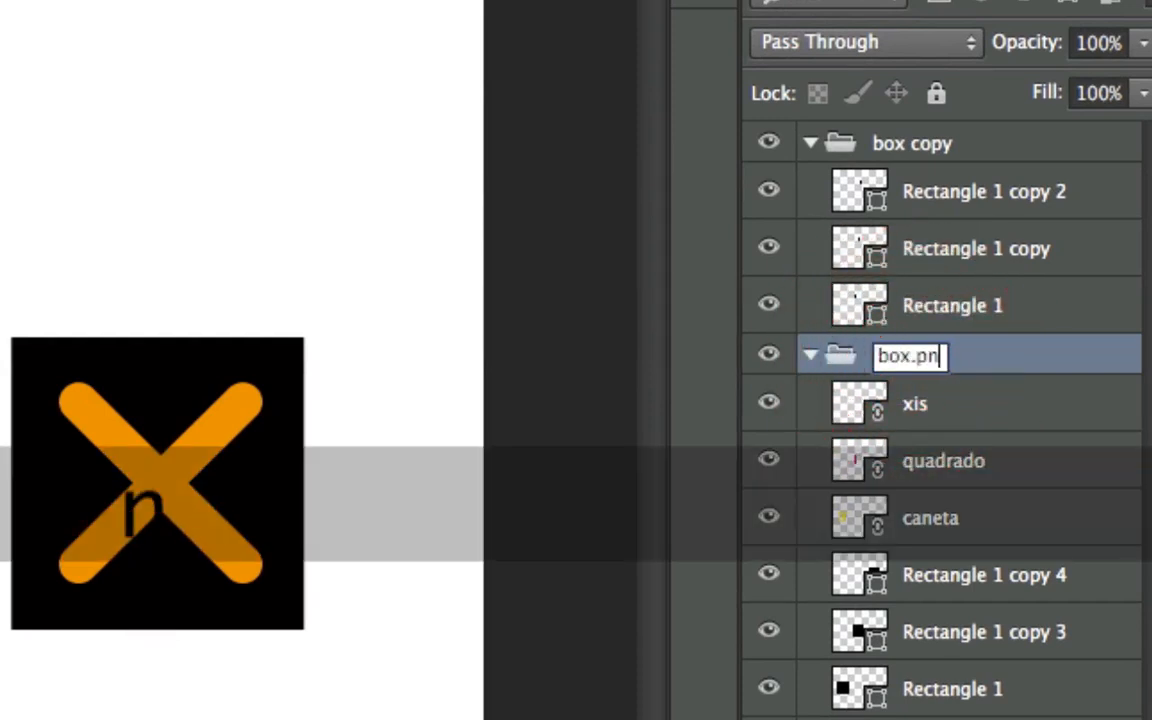
{"action": "left_click", "coordinate": [1005, 365]}
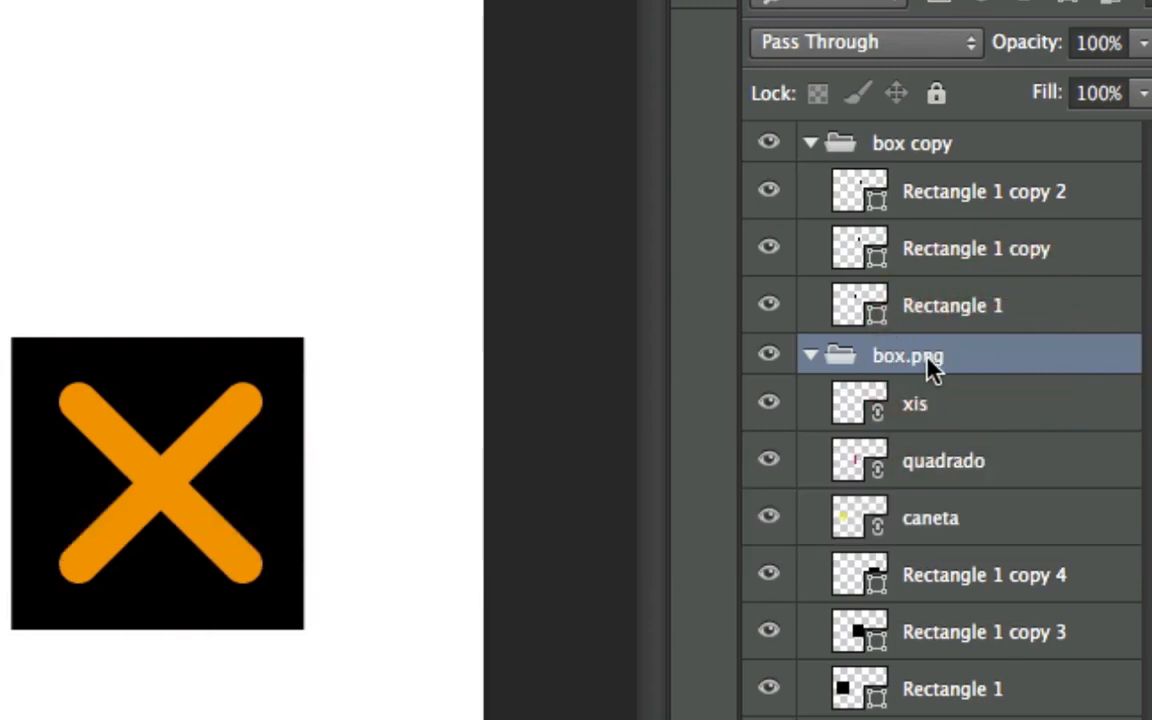
Step: Toggle the visibility of the box.png and box copy groups off and on to check which artwork each contains
{"action": "left_click", "coordinate": [769, 356]}
{"action": "left_click", "coordinate": [769, 356]}
{"action": "left_click", "coordinate": [769, 356]}
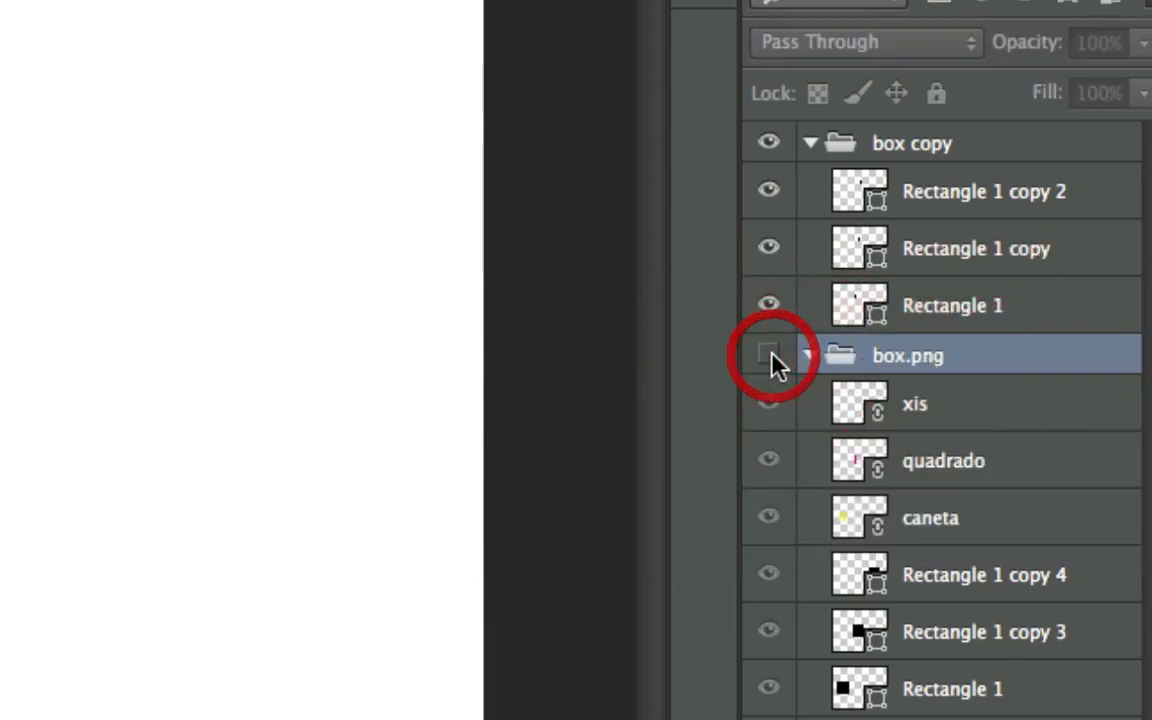
{"action": "left_click", "coordinate": [769, 356]}
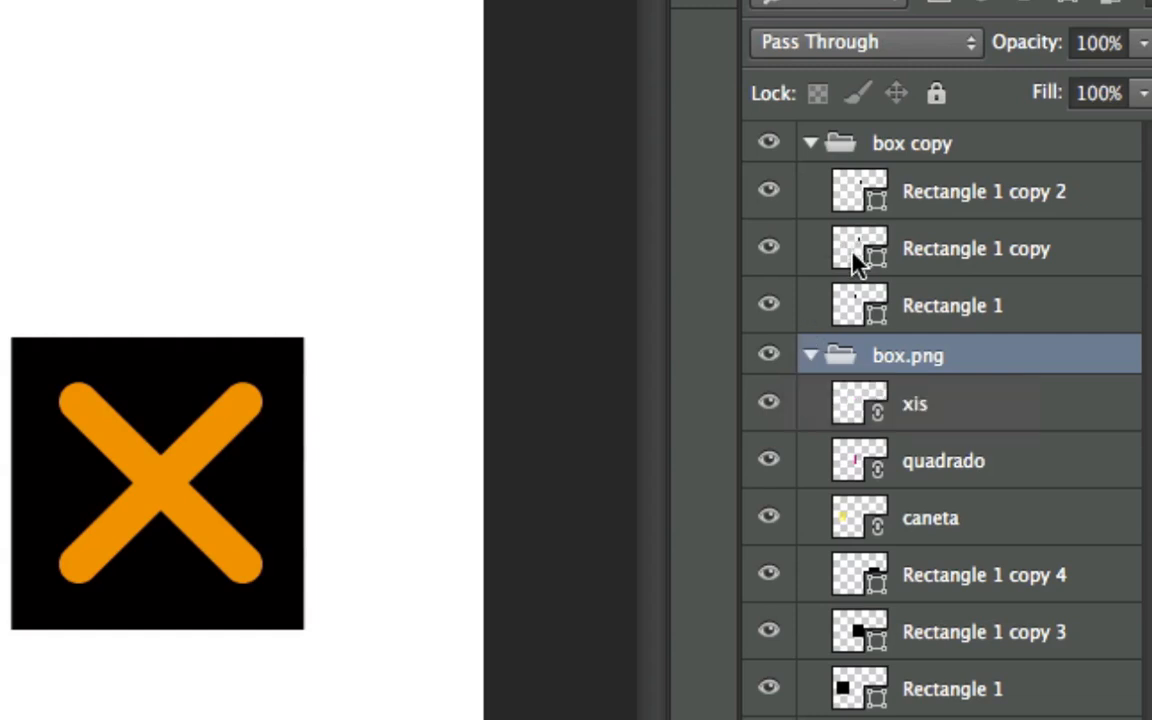
{"action": "left_click", "coordinate": [776, 150]}
{"action": "left_click", "coordinate": [776, 152]}
Step: Rename the Rectangle 1 copy 2 layer in the box copy group as Rectangle1.jpg
{"action": "left_click", "coordinate": [966, 193]}
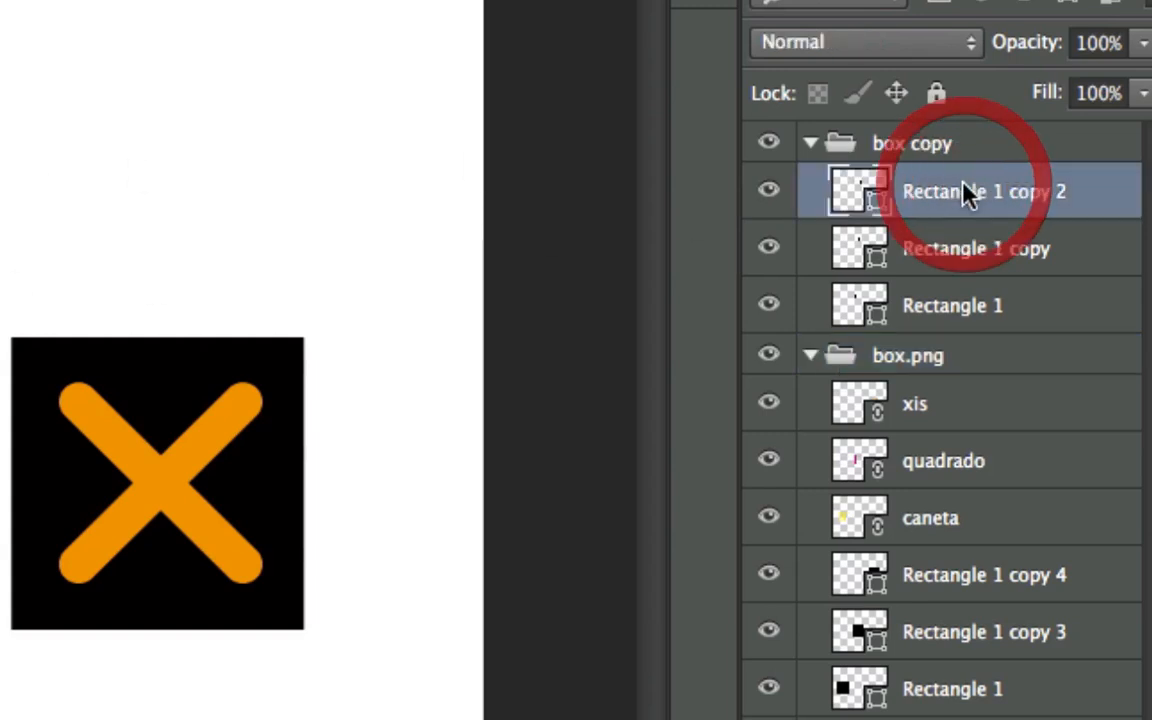
{"action": "double_click", "coordinate": [990, 195]}
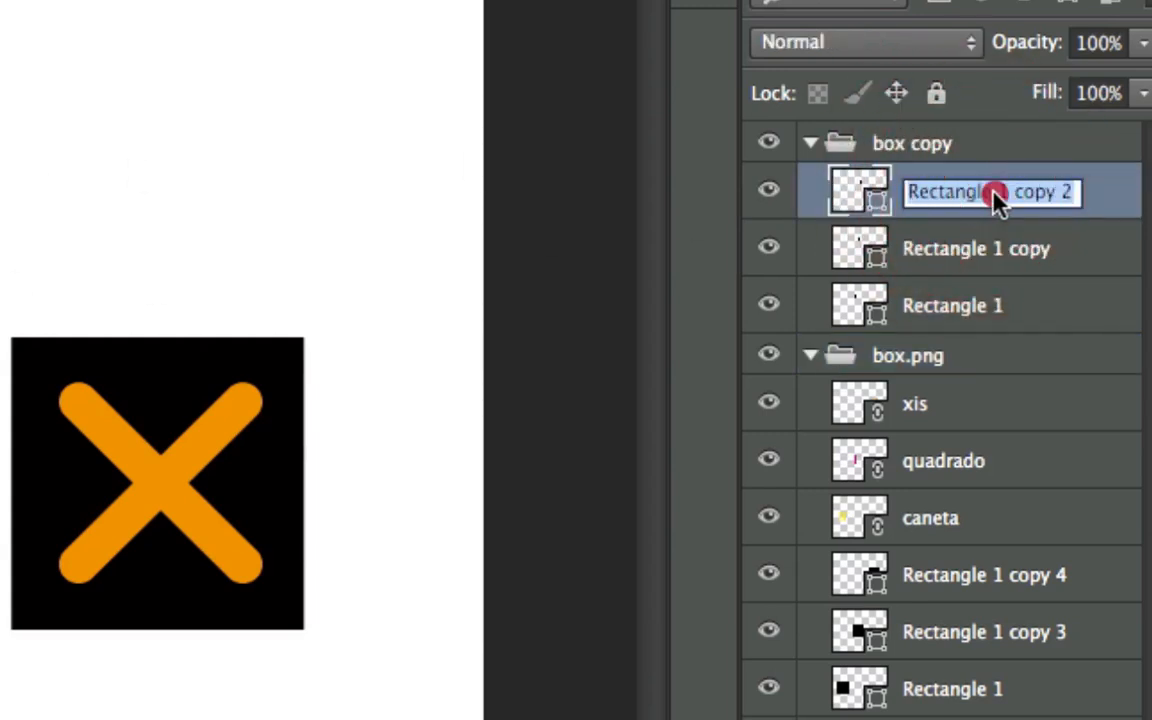
{"action": "left_click", "coordinate": [995, 197]}
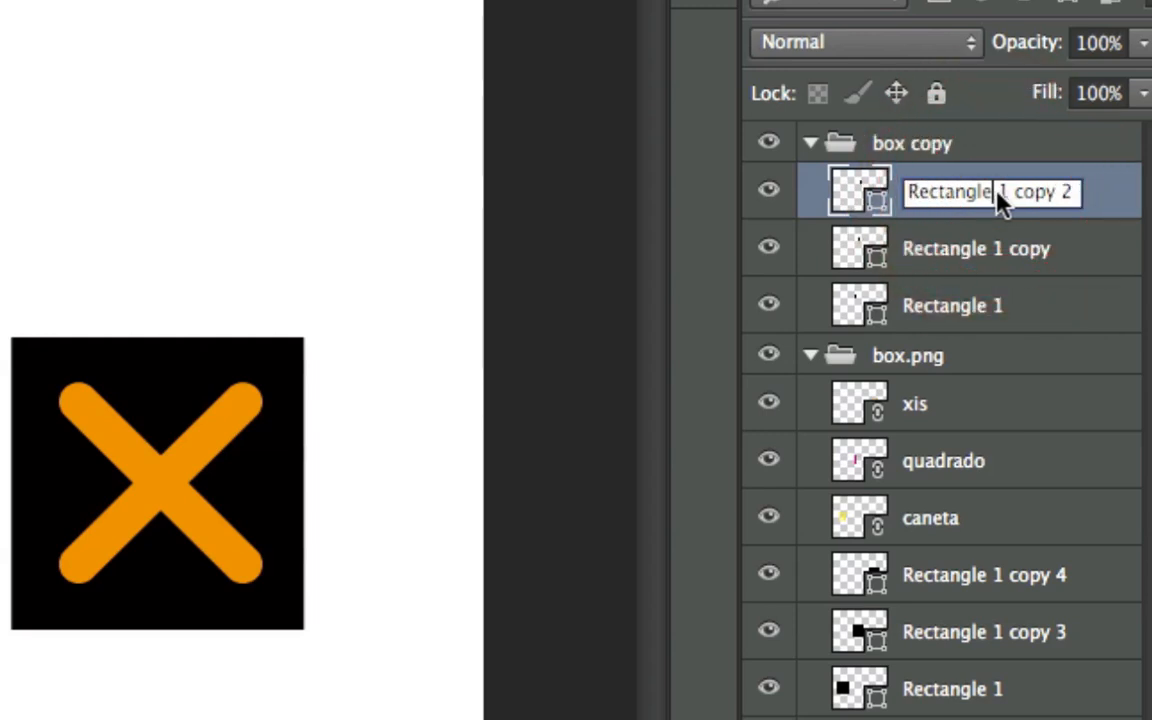
{"action": "left_click_drag", "start_coordinate": [1000, 197], "coordinate": [1124, 198]}
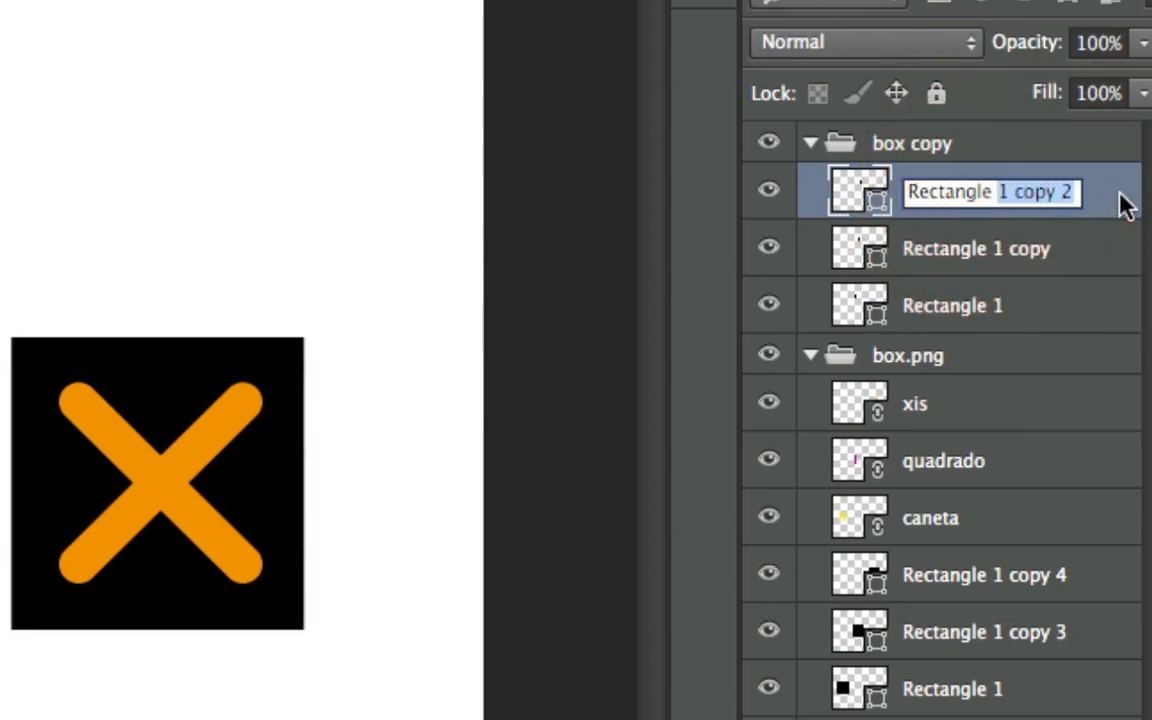
{"action": "key", "text": "BackSpace"}
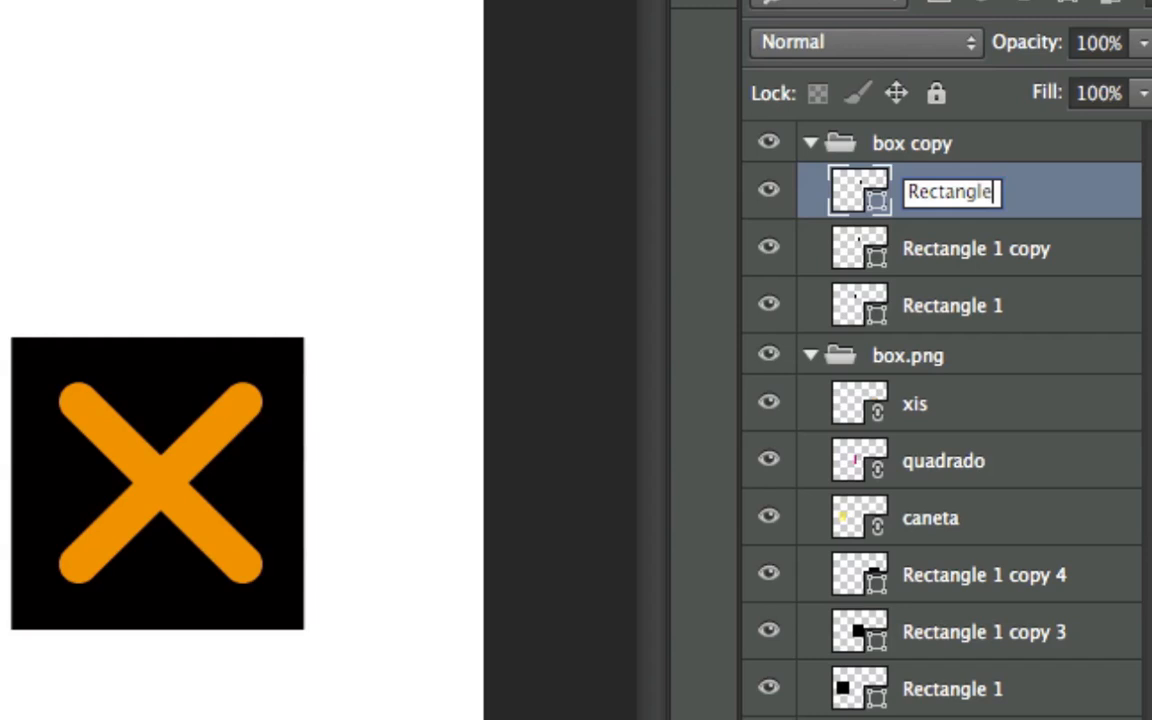
{"action": "type", "text": "1"}
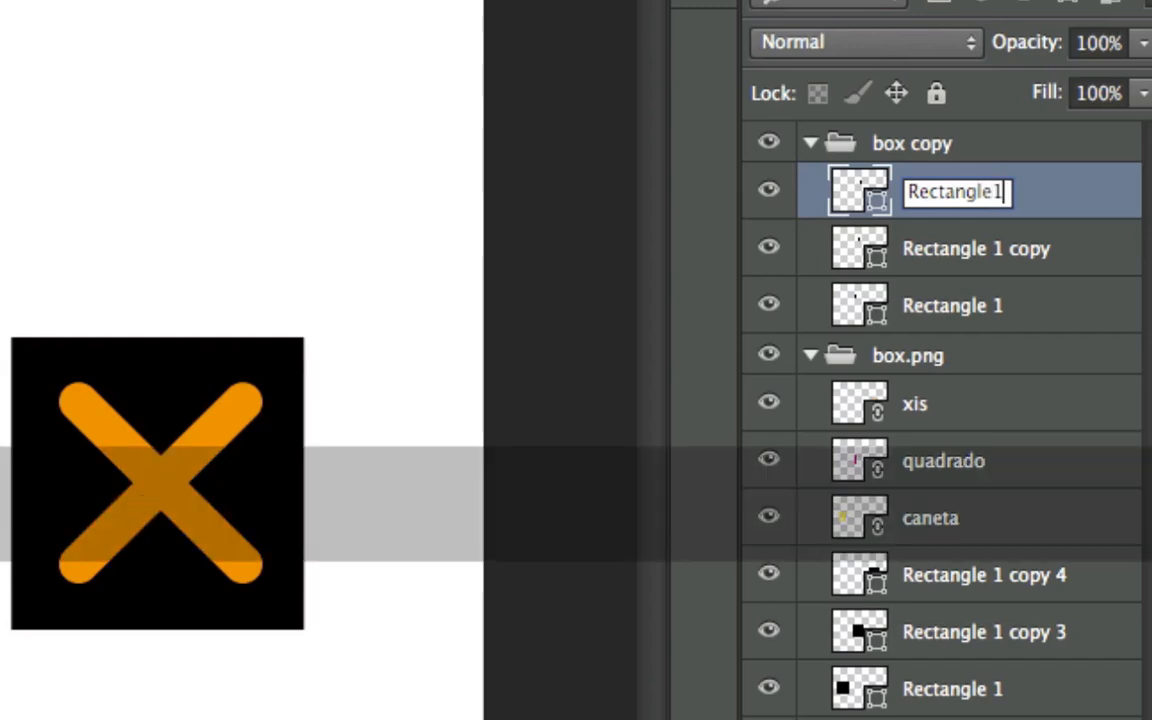
{"action": "type", "text": ".jpg"}
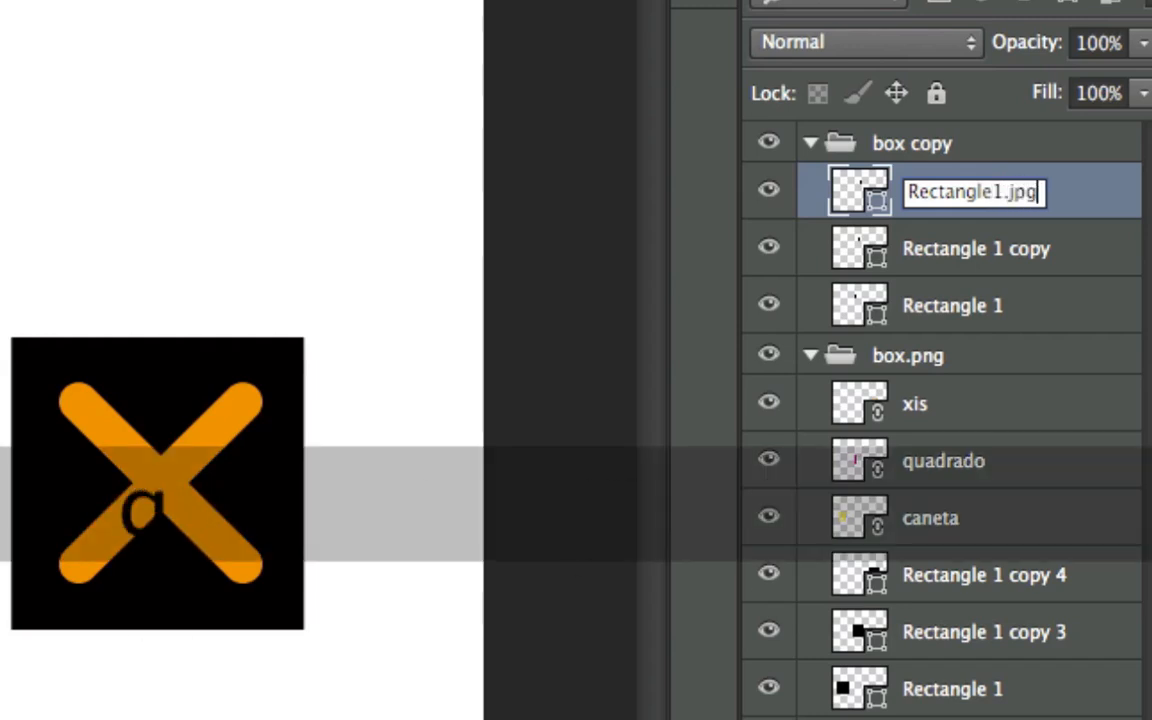
{"action": "key", "text": "Return"}
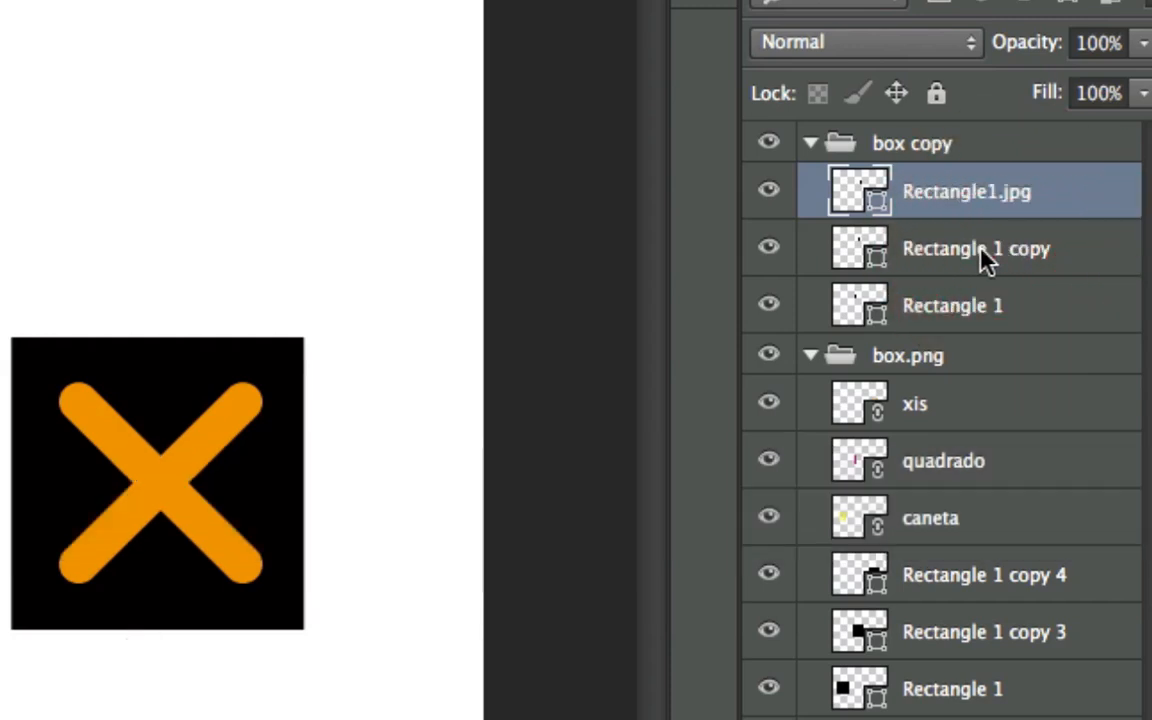
Step: Rename the Rectangle 1 copy layer in the box copy group as Rectangle2.gif
{"action": "double_click", "coordinate": [983, 252]}
{"action": "left_click", "coordinate": [995, 251]}
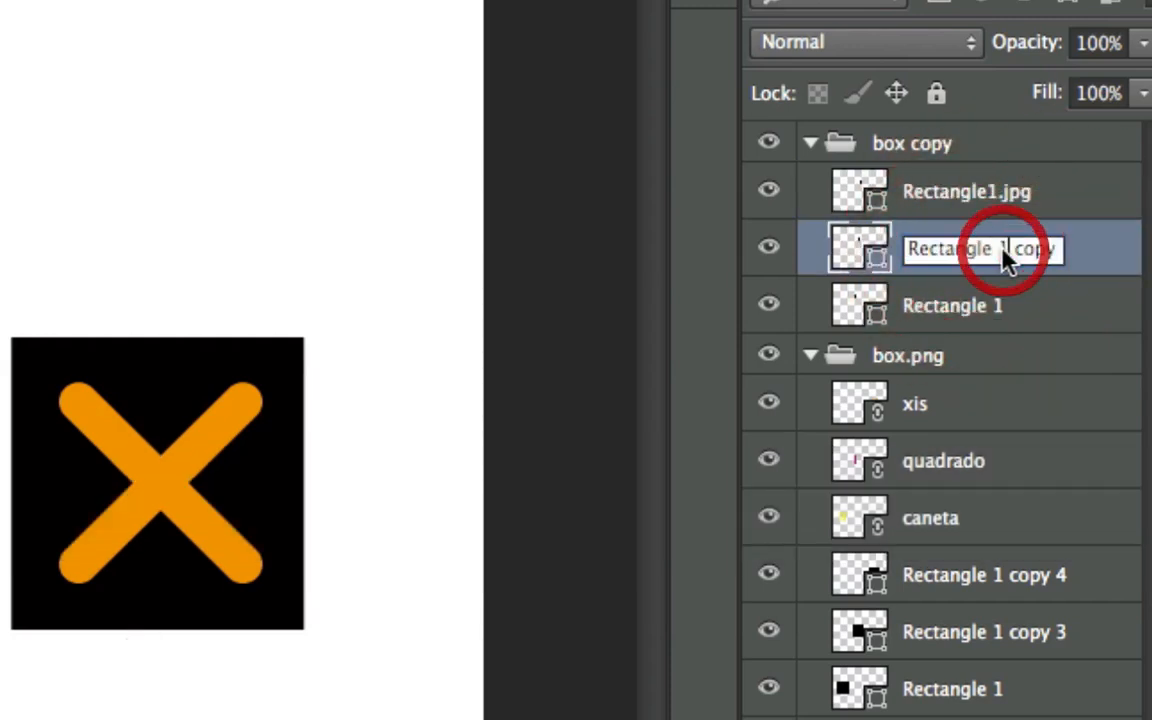
{"action": "left_click_drag", "start_coordinate": [993, 255], "coordinate": [1080, 255]}
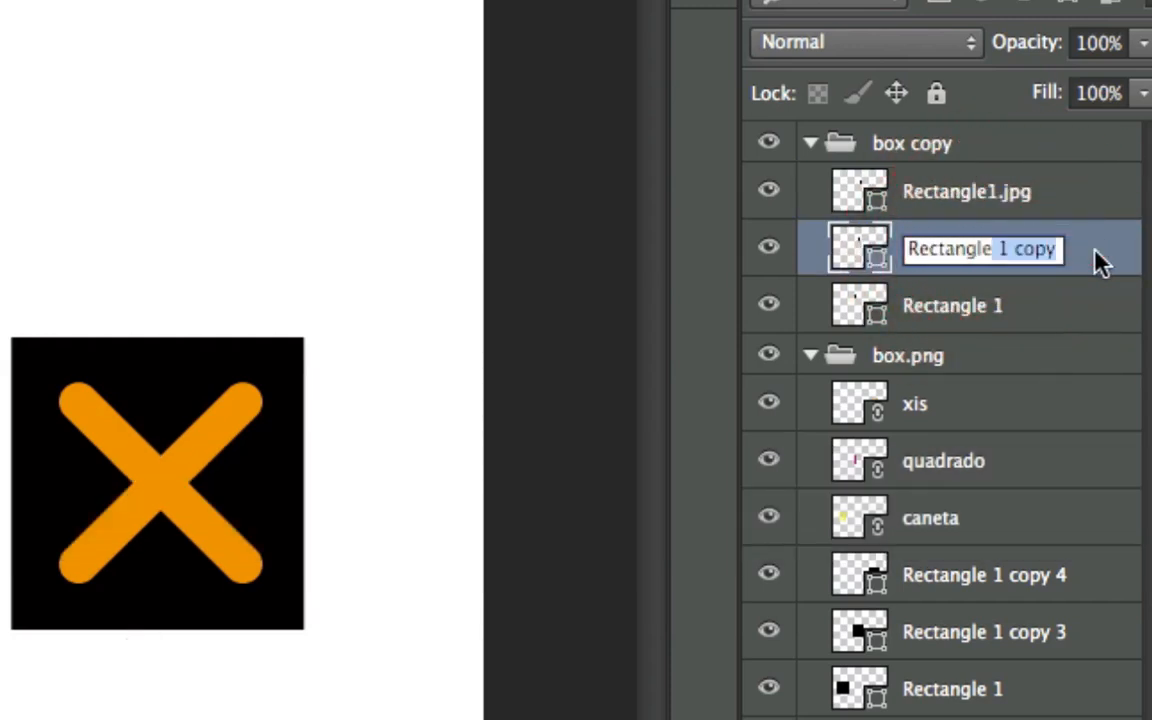
{"action": "type", "text": "2.gif"}
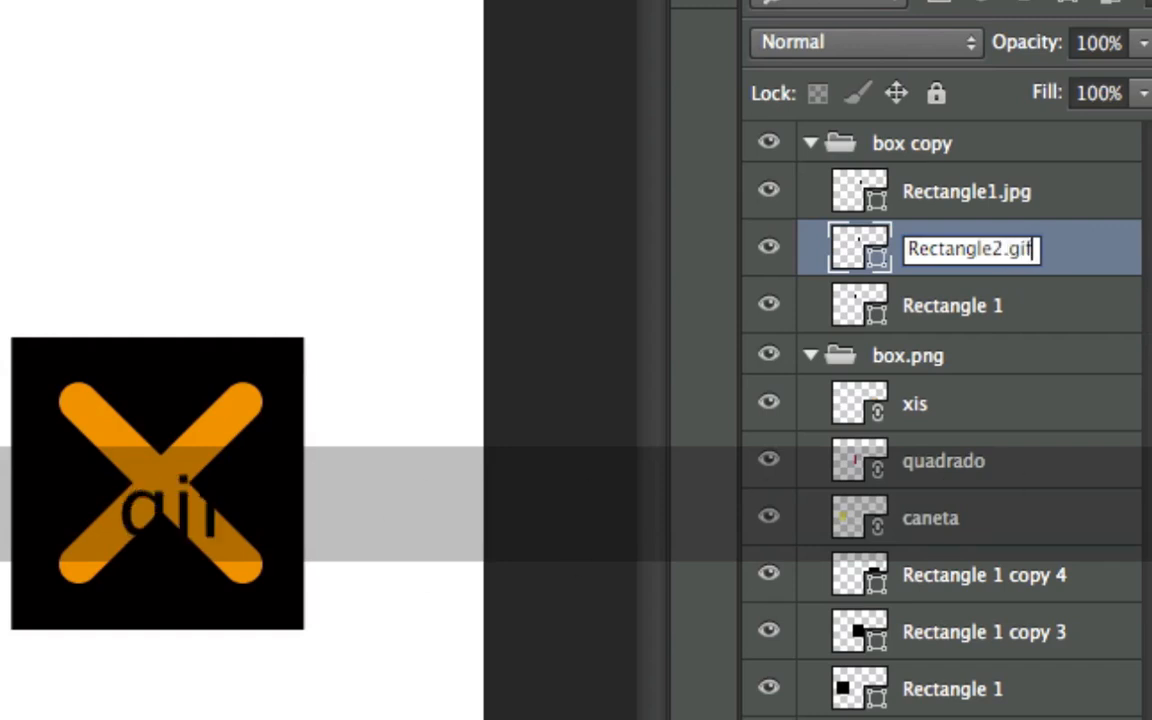
{"action": "left_click", "coordinate": [973, 313]}
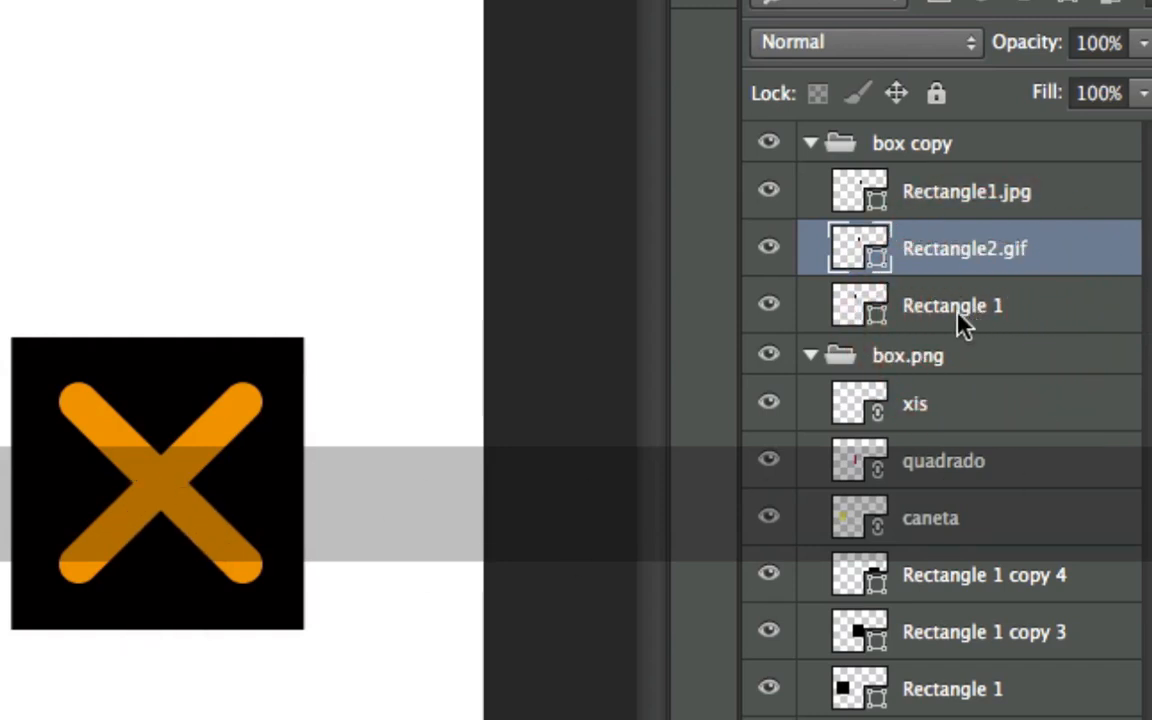
Step: Rename the Rectangle 1 layer in the box copy group as Rectangle3.png
{"action": "left_click", "coordinate": [959, 313]}
{"action": "double_click", "coordinate": [968, 310]}
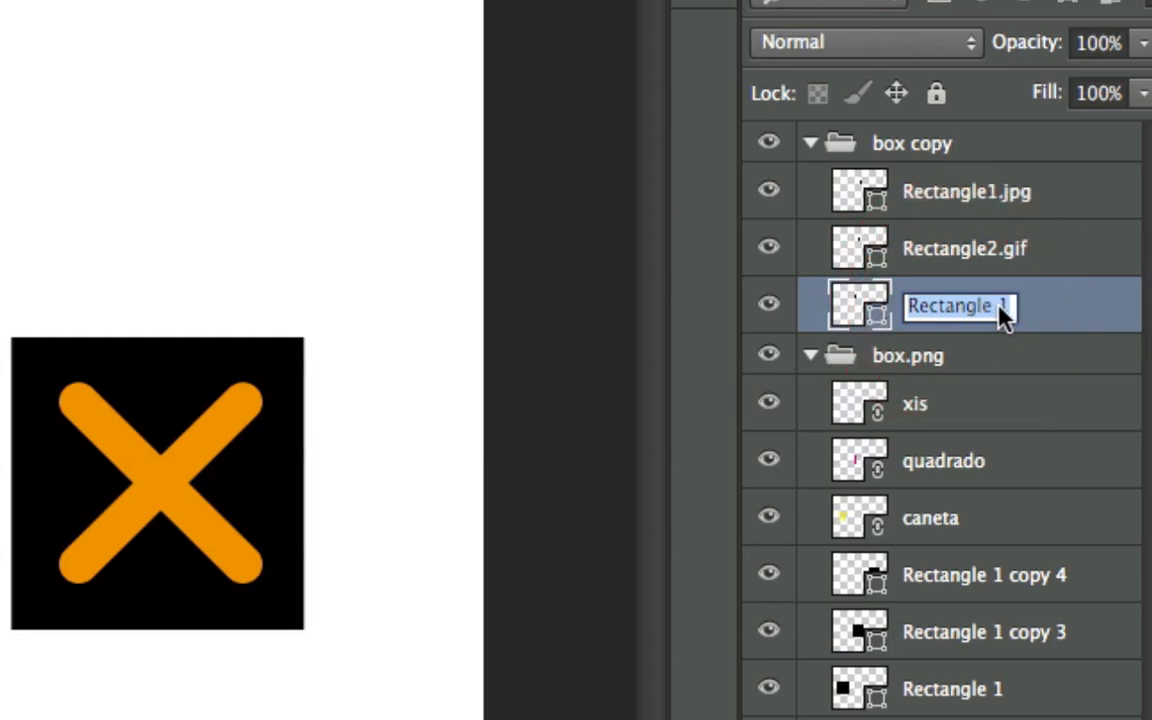
{"action": "left_click", "coordinate": [1000, 312]}
{"action": "left_click_drag", "start_coordinate": [994, 306], "coordinate": [1028, 305]}
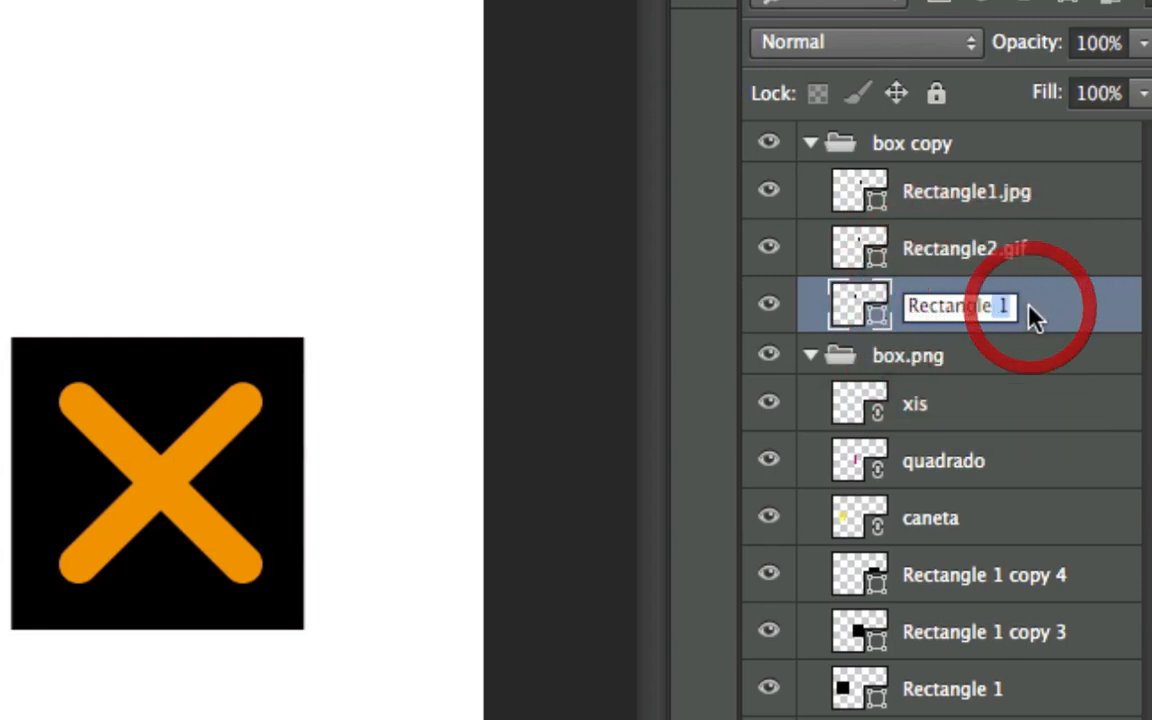
{"action": "type", "text": "3."}
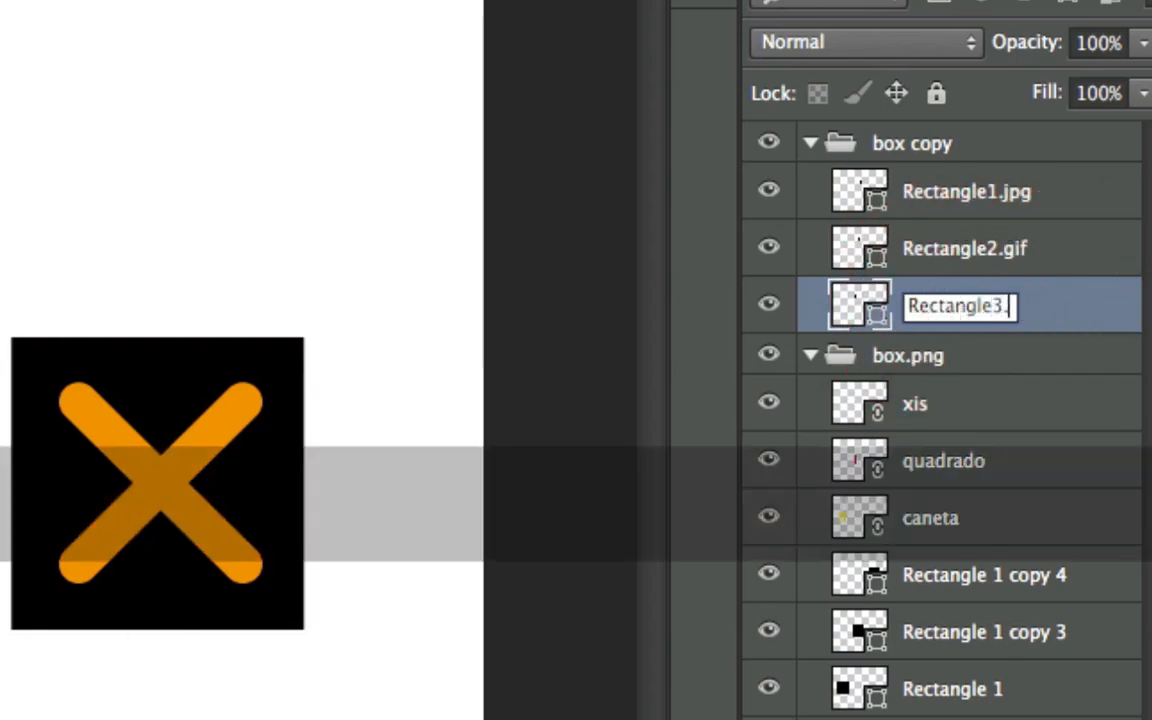
{"action": "type", "text": "png"}
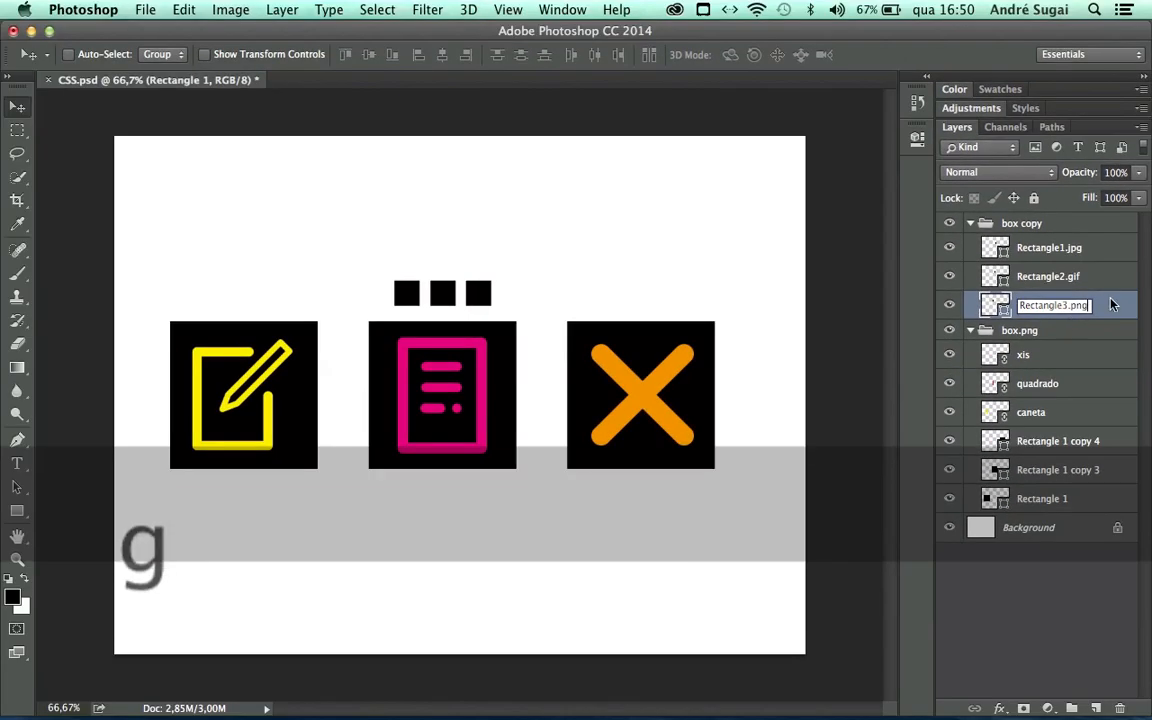
{"action": "left_click", "coordinate": [1092, 301]}
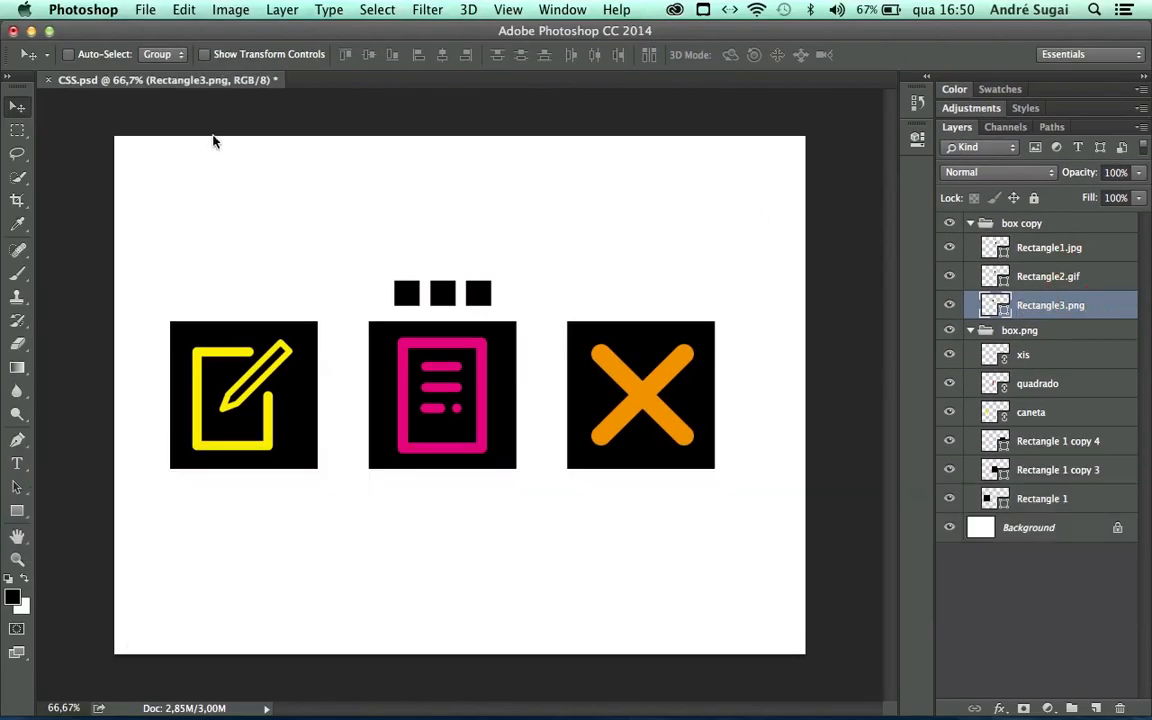
Step: Turn on image asset generation for CSS.psd
{"action": "left_click", "coordinate": [147, 9]}
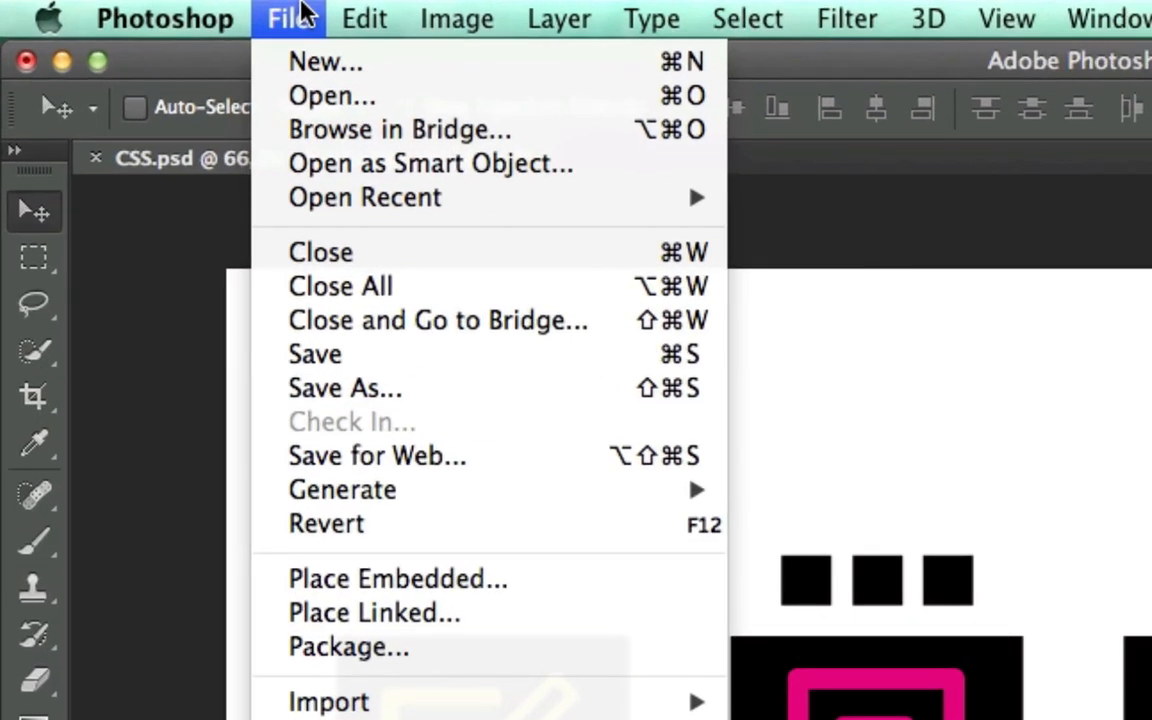
{"action": "mouse_move", "coordinate": [429, 494]}
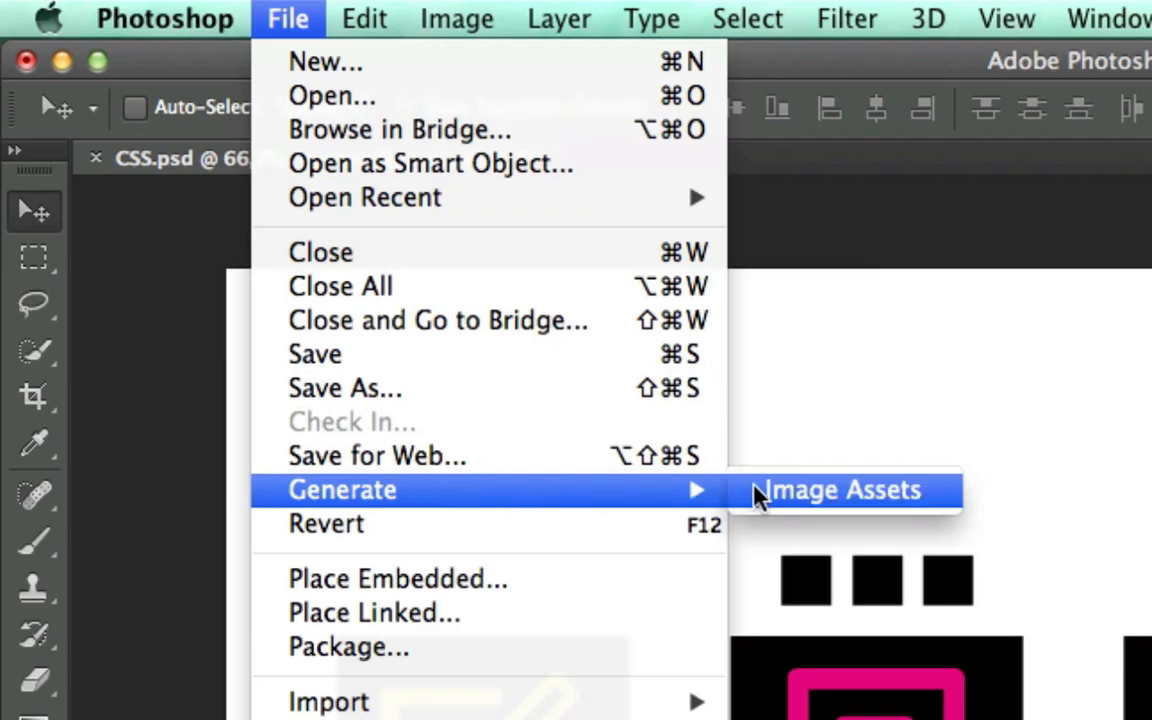
{"action": "left_click", "coordinate": [800, 492]}
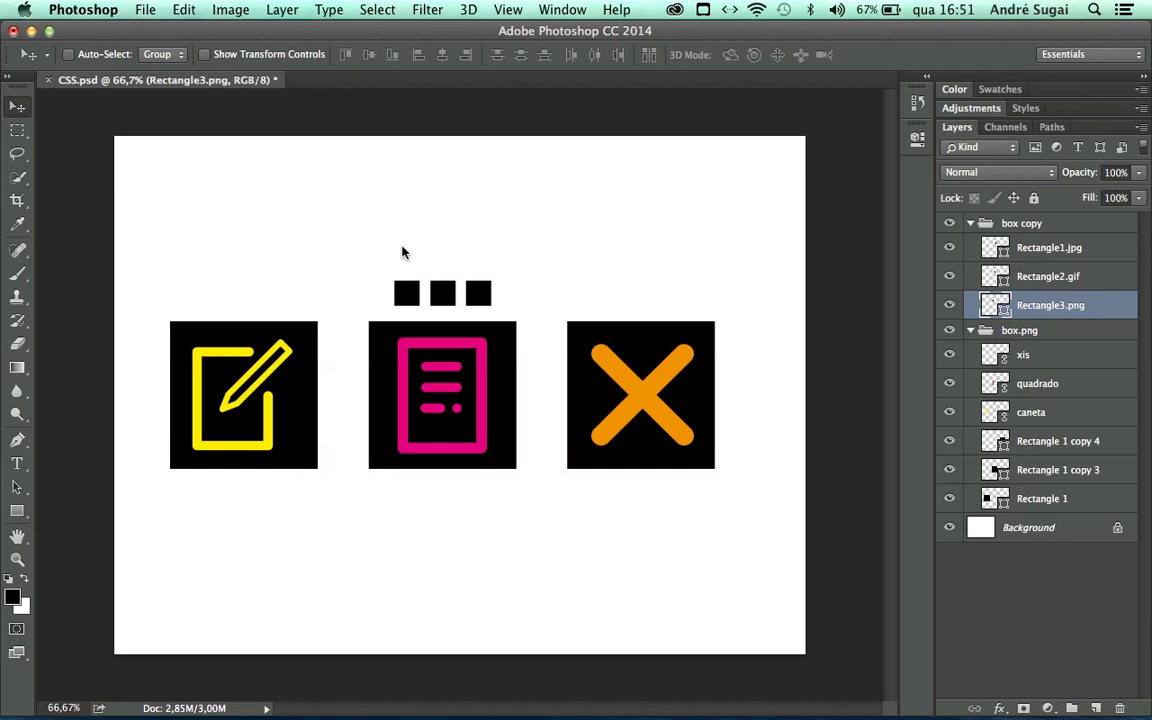
Step: Switch to Finder and open the CSS-assets folder inside the TOP 10 folder
{"action": "key", "text": "super"}
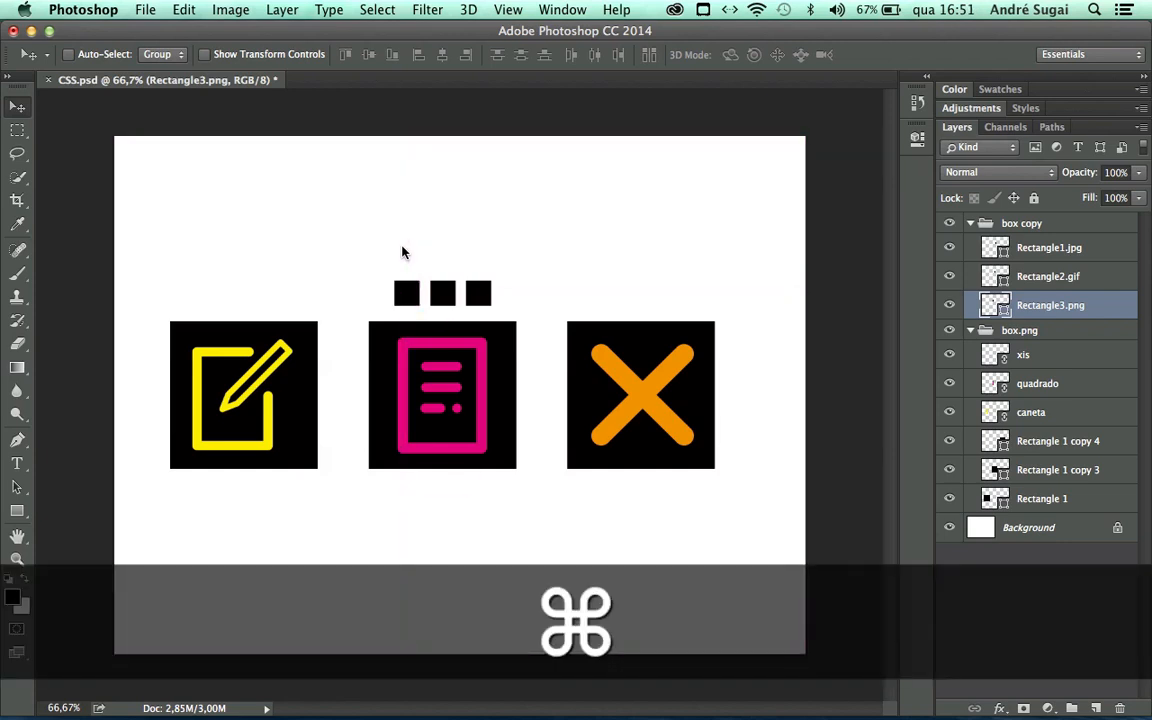
{"action": "key", "text": "super+Tab"}
{"action": "key", "text": "super+Tab"}
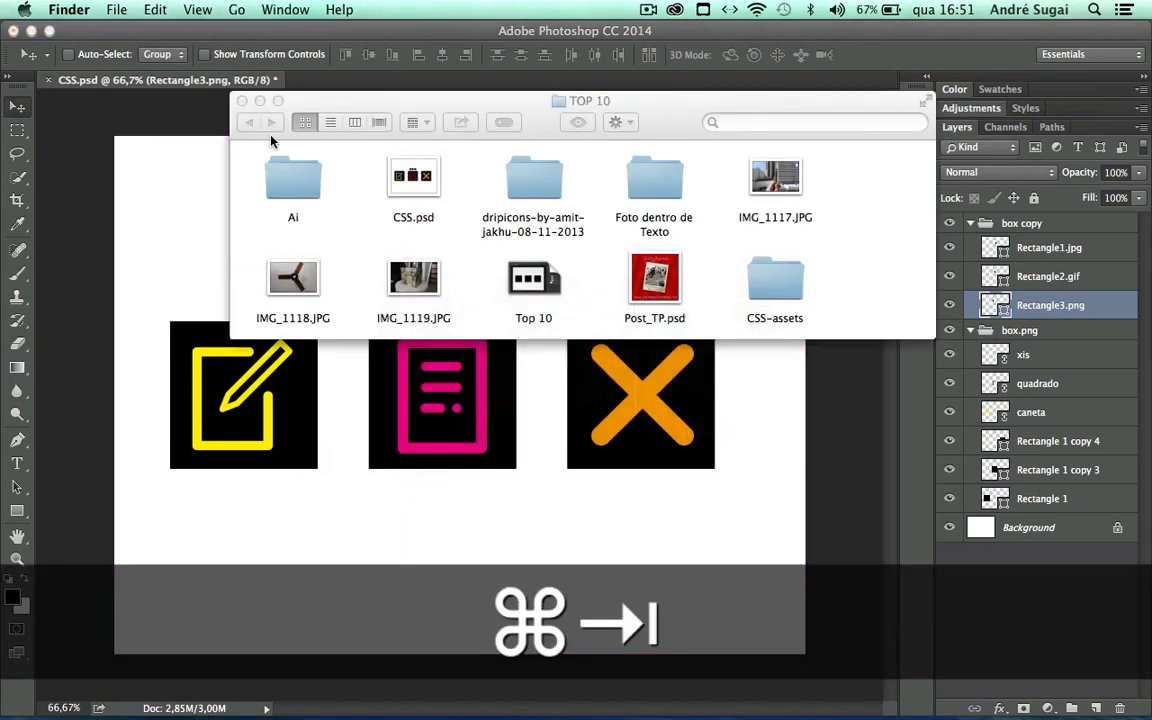
{"action": "left_click", "coordinate": [780, 285]}
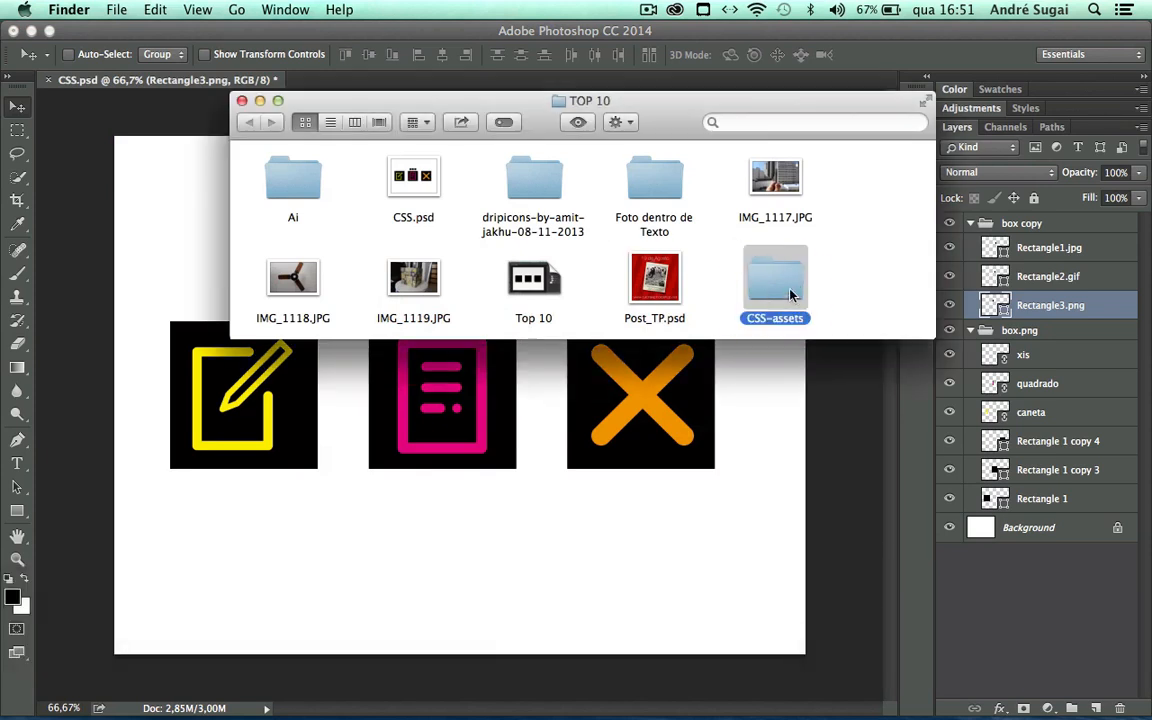
{"action": "double_click", "coordinate": [790, 285]}
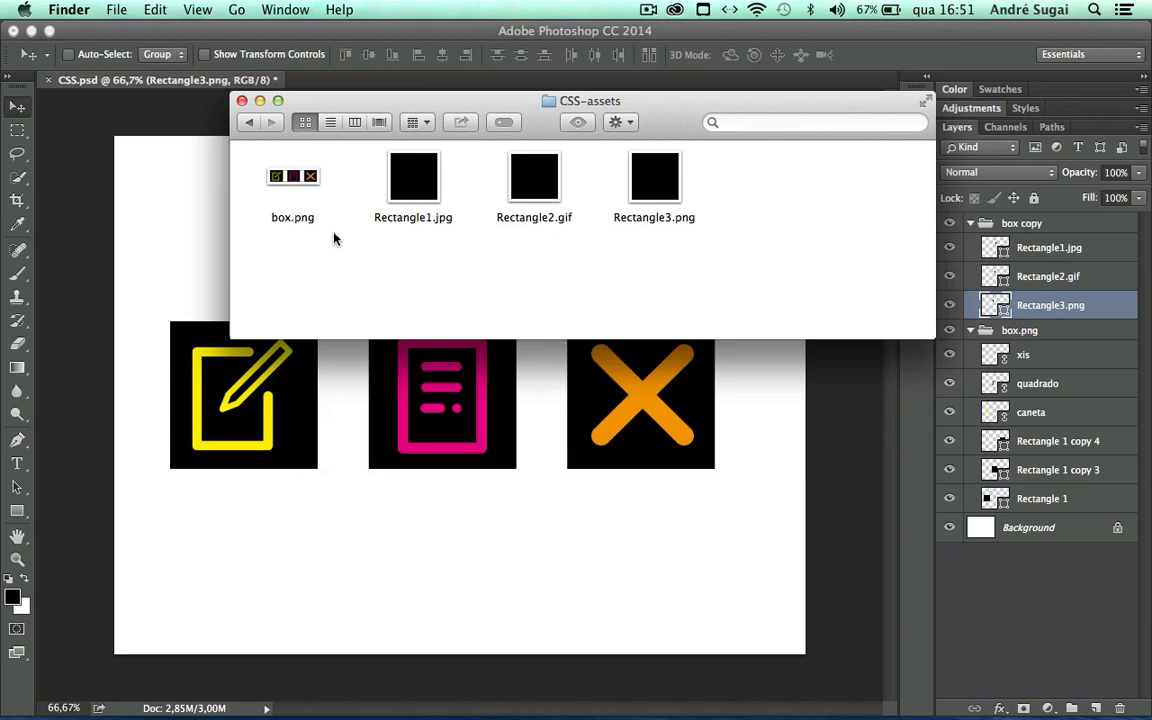
Step: Preview the generated files box.png, Rectangle1.jpg, Rectangle2.gif and Rectangle3.png one after another with Quick Look
{"action": "left_click", "coordinate": [290, 180]}
{"action": "key", "text": "space"}
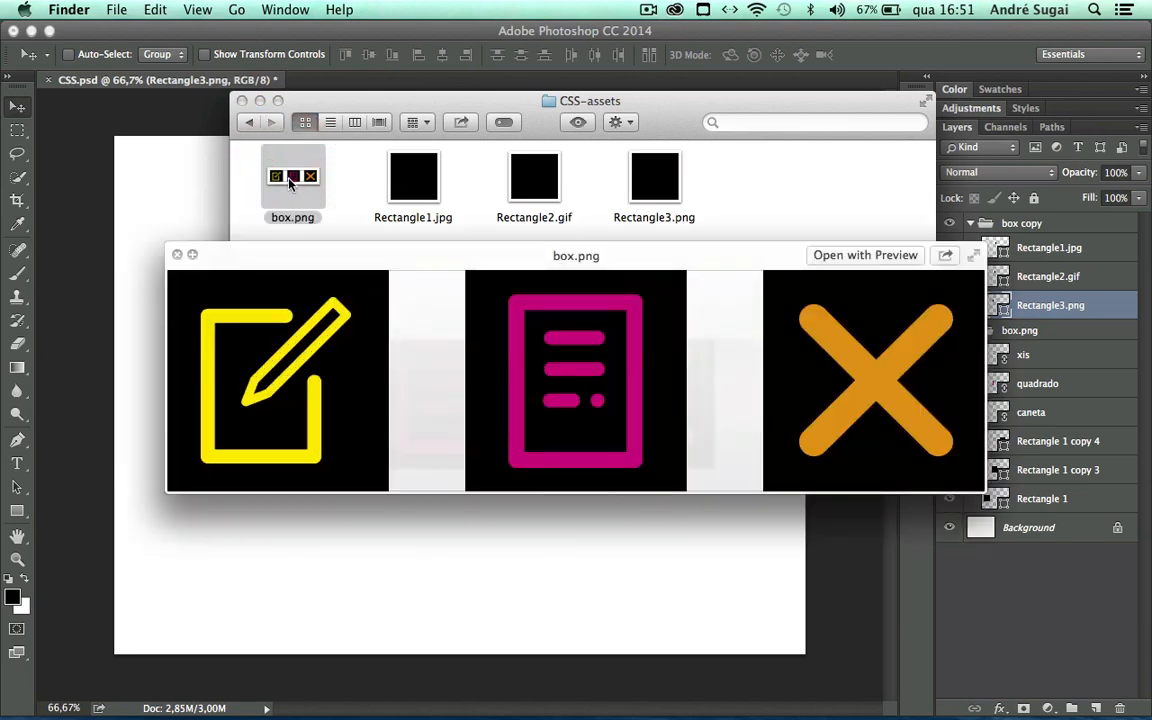
{"action": "key", "text": "space"}
{"action": "left_click", "coordinate": [410, 185]}
{"action": "key", "text": "space"}
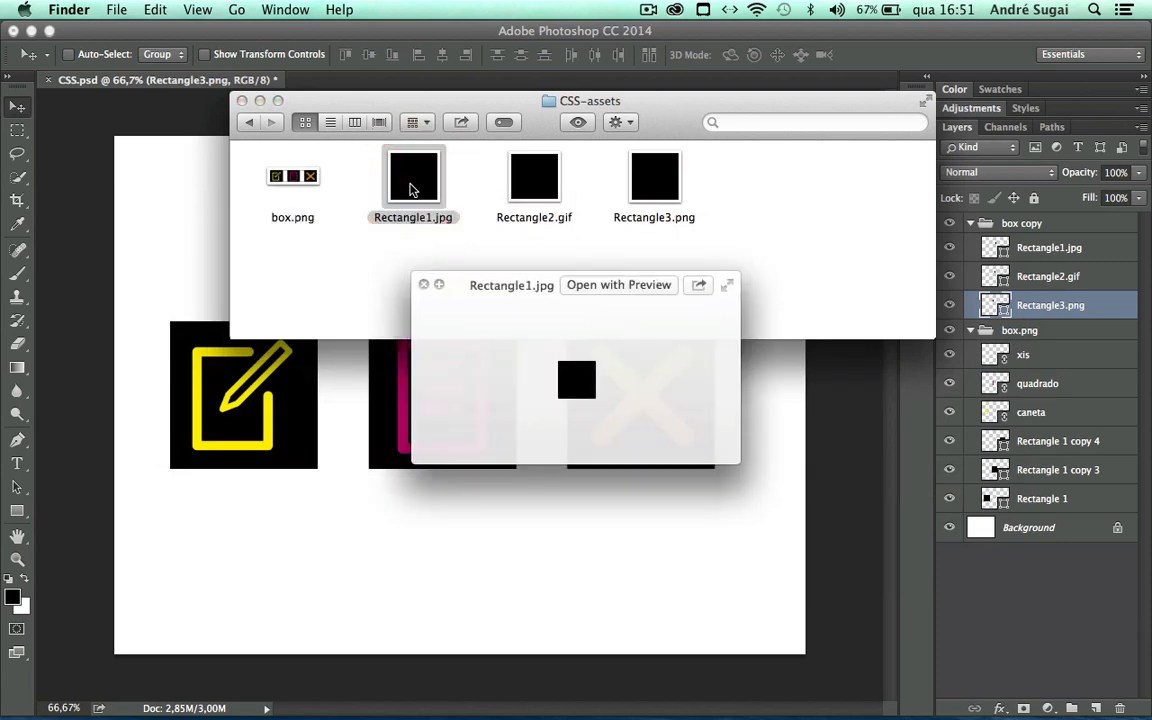
{"action": "key", "text": "Right"}
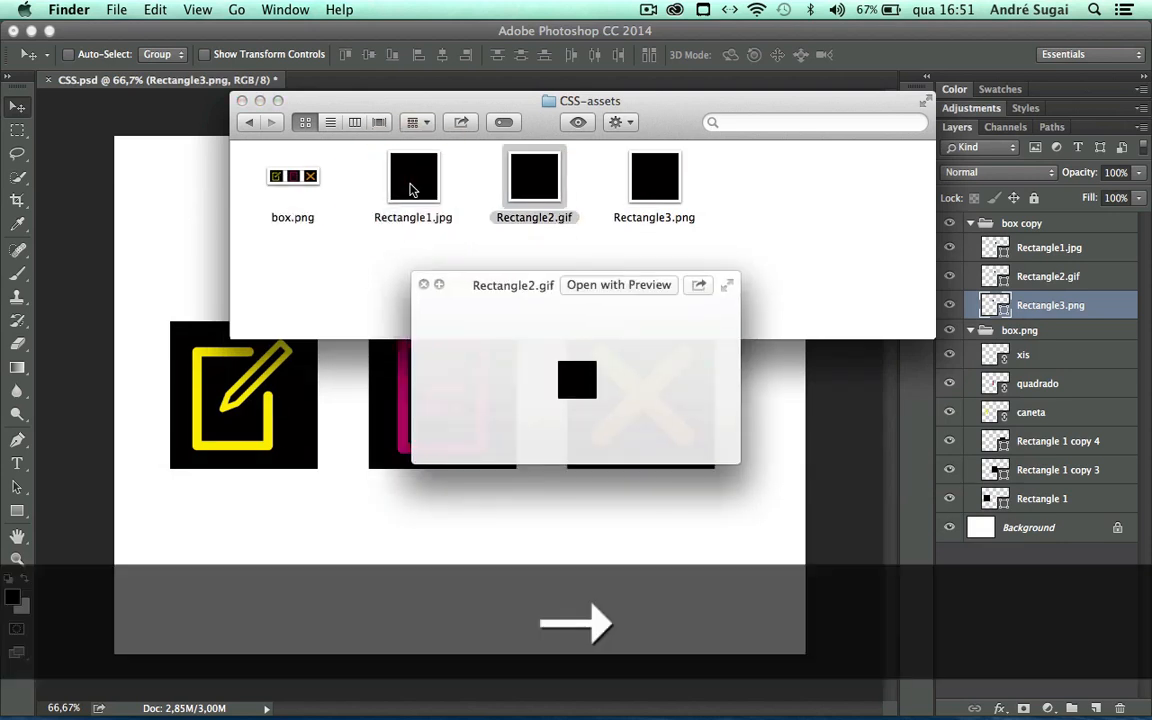
{"action": "key", "text": "Right"}
{"action": "key", "text": "space"}
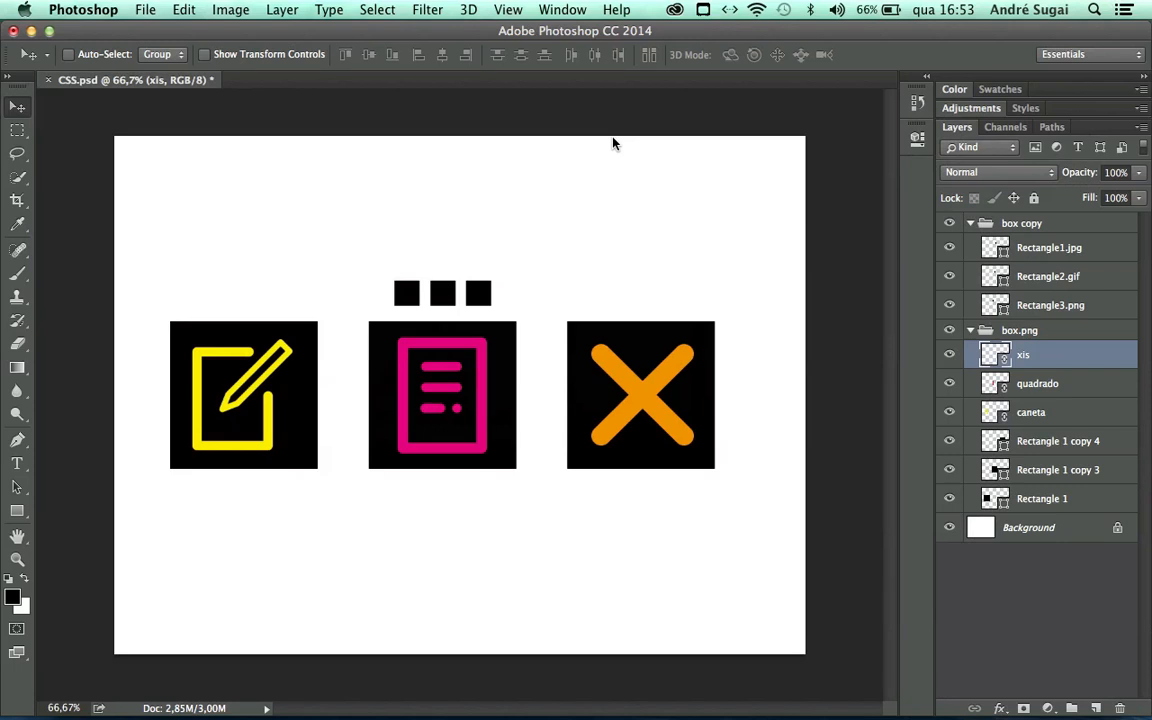
{"action": "left_click", "coordinate": [145, 9]}
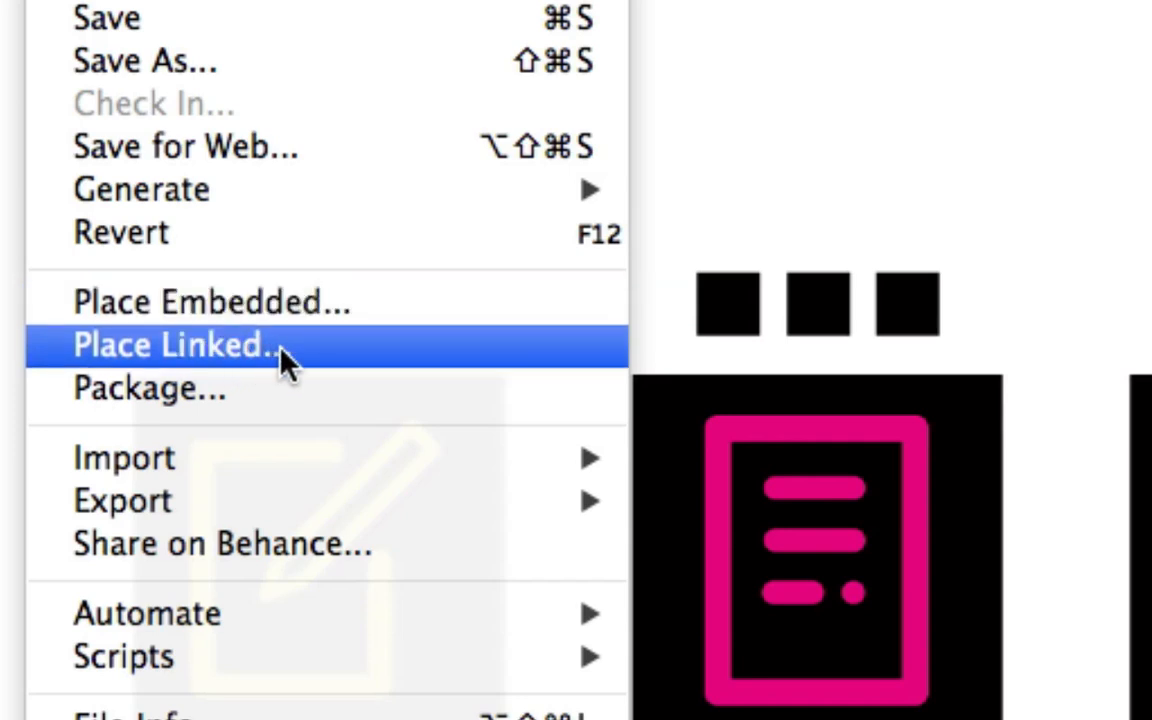
{"action": "left_click", "coordinate": [838, 222]}
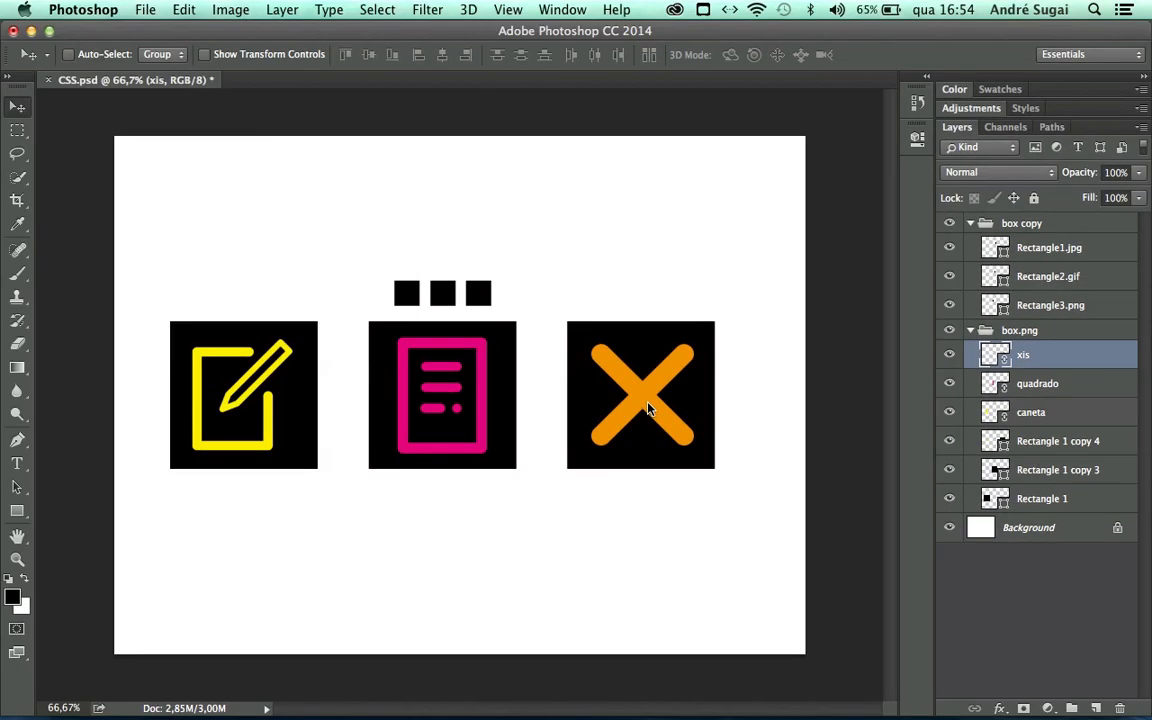
Step: Switch to Illustrator and change the fill of the orange X in xis.ai to light green
{"action": "key", "text": "super"}
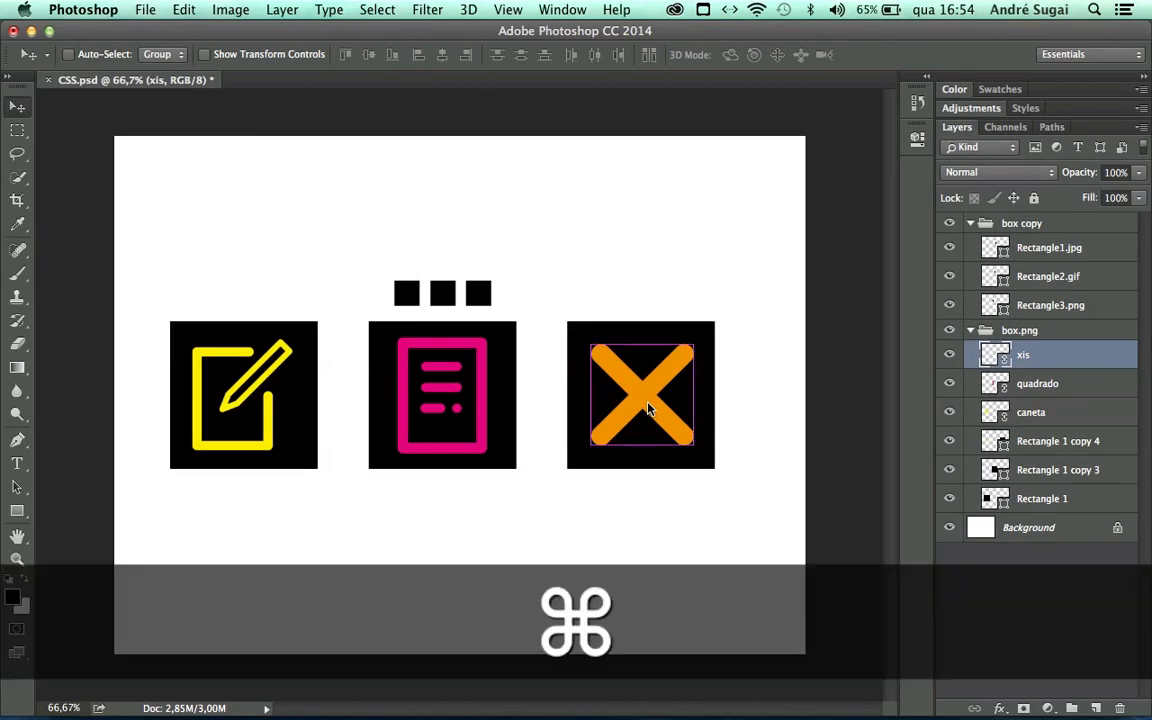
{"action": "key", "text": "super+Tab"}
{"action": "key", "text": "super+Tab"}
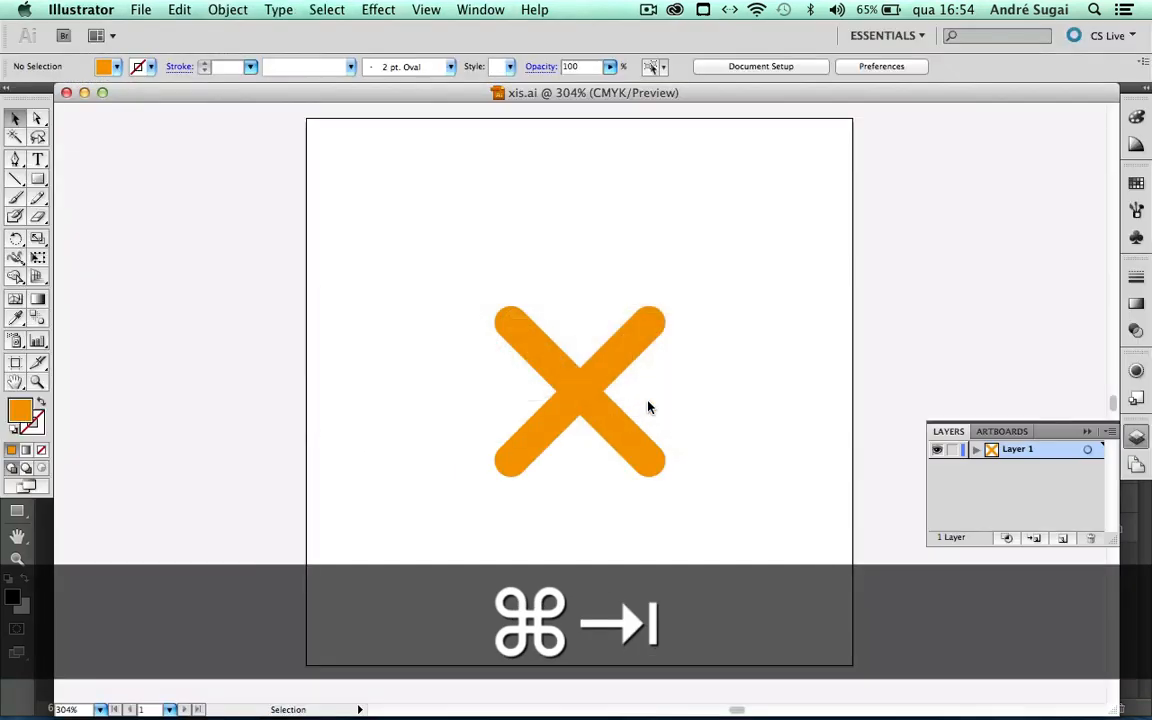
{"action": "left_click", "coordinate": [620, 353]}
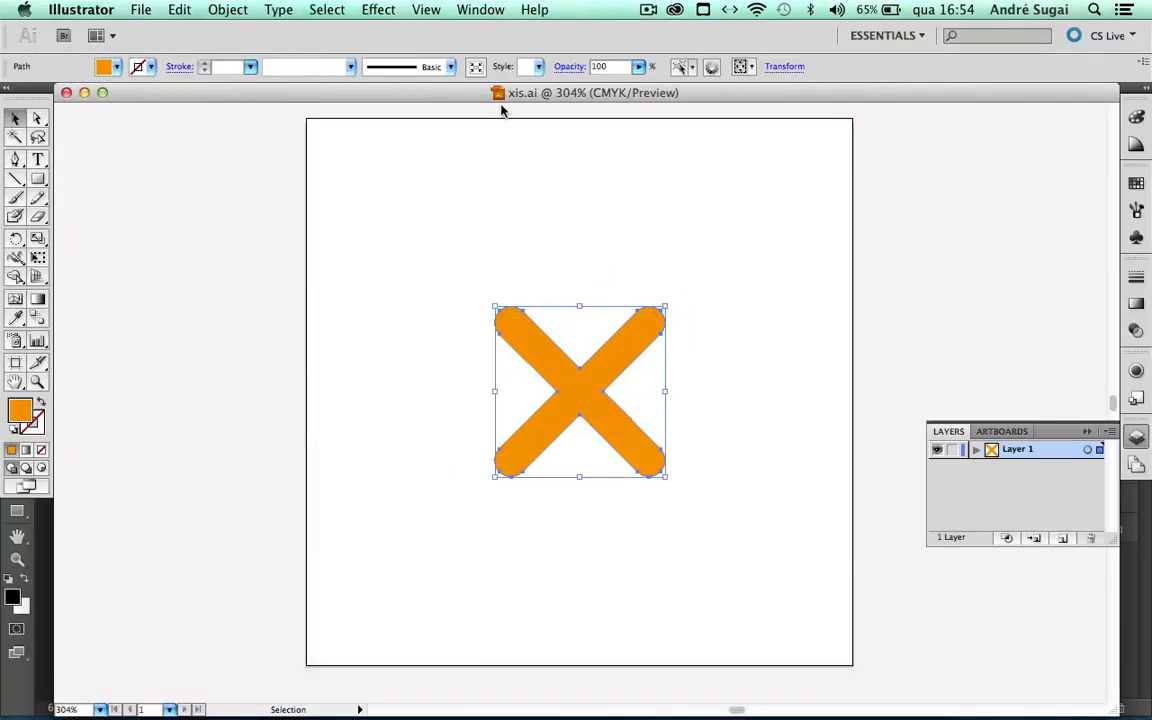
{"action": "left_click", "coordinate": [116, 68]}
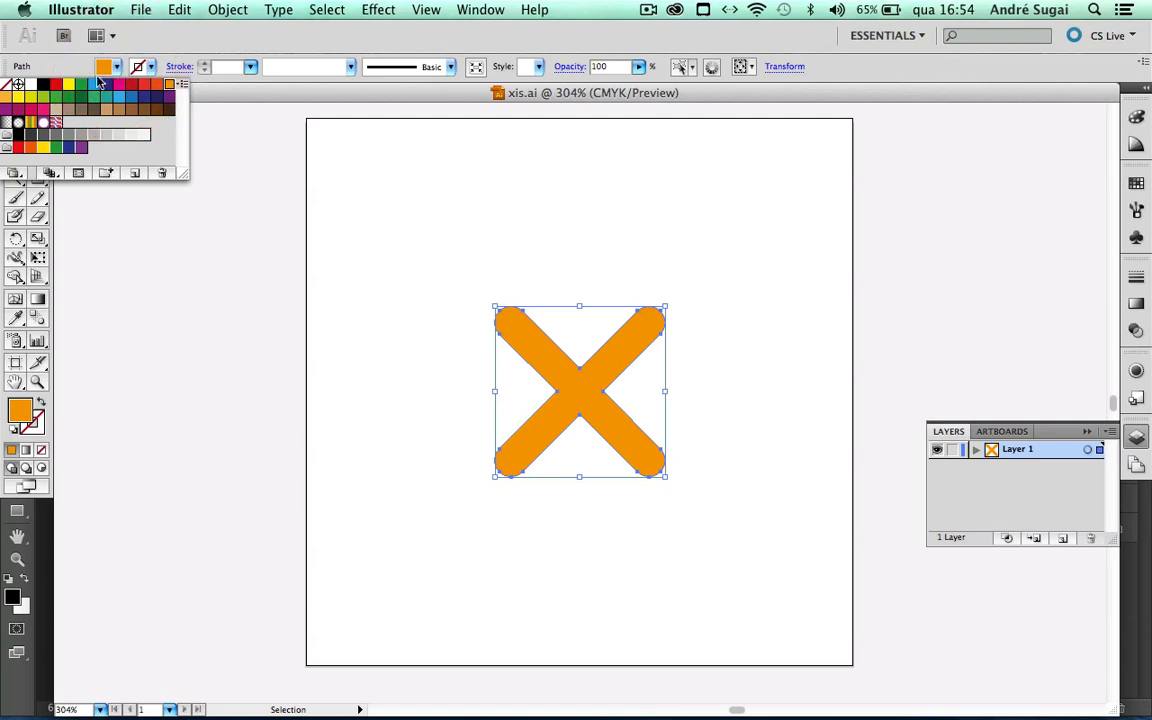
{"action": "left_click", "coordinate": [47, 98]}
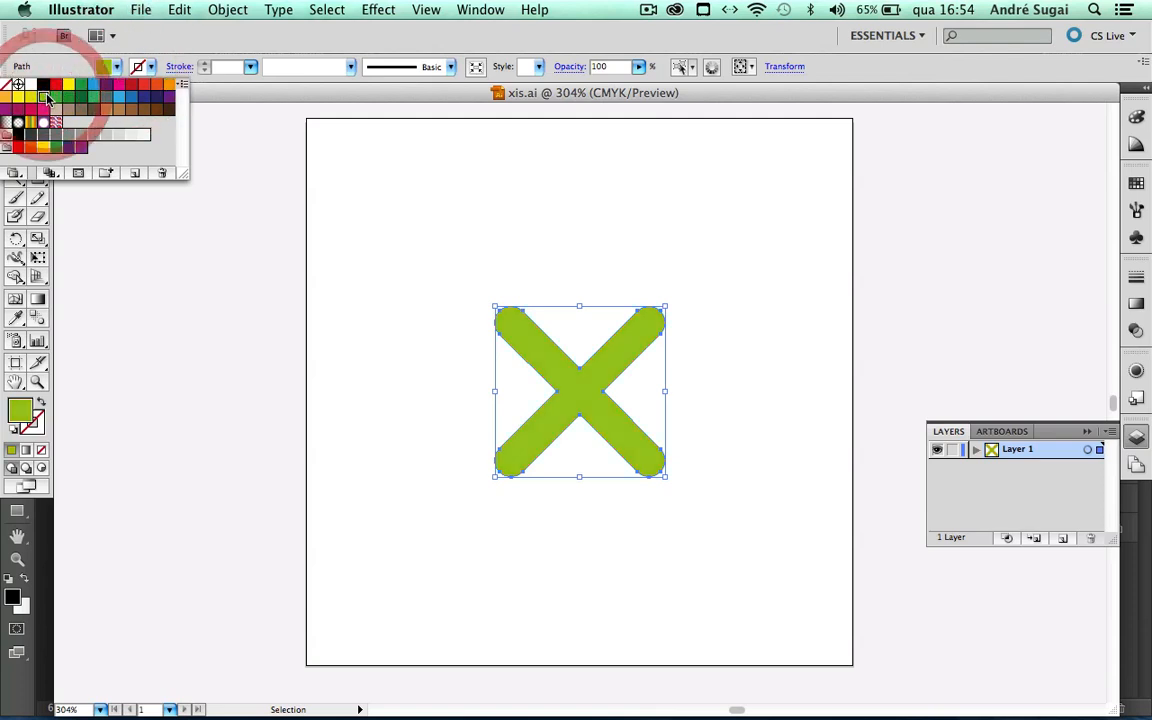
{"action": "left_click", "coordinate": [501, 258]}
Step: Save xis.ai and switch back to Photoshop
{"action": "key", "text": "super+s"}
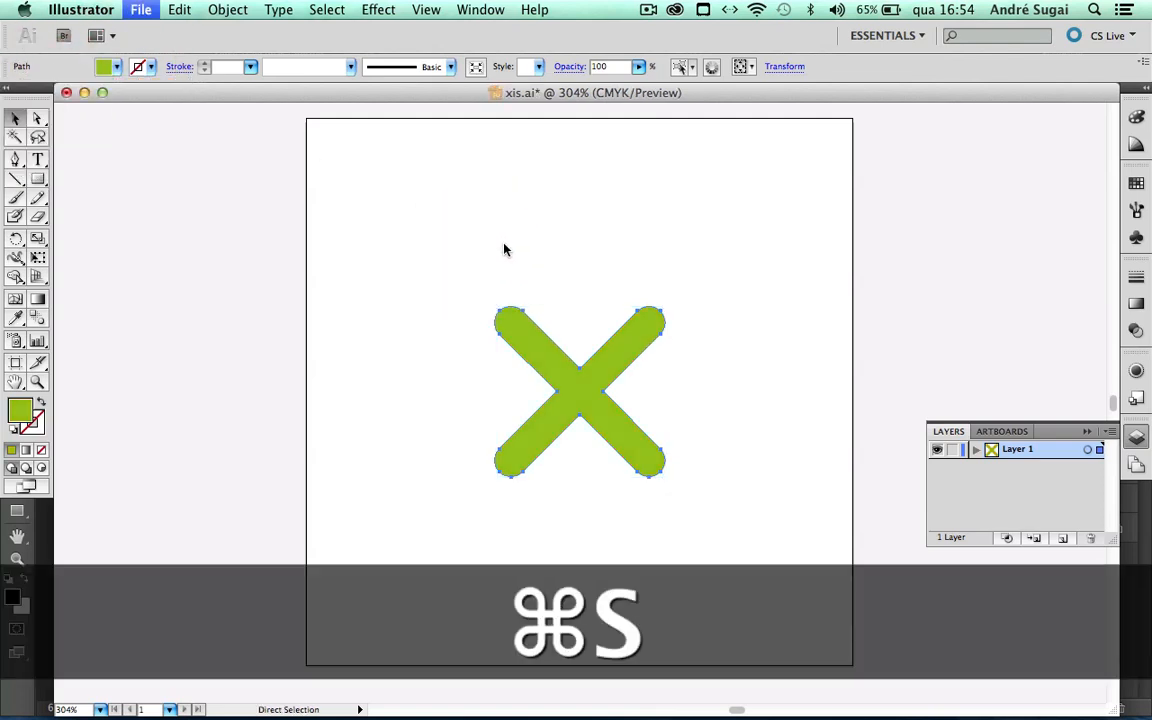
{"action": "key", "text": "super+Tab"}
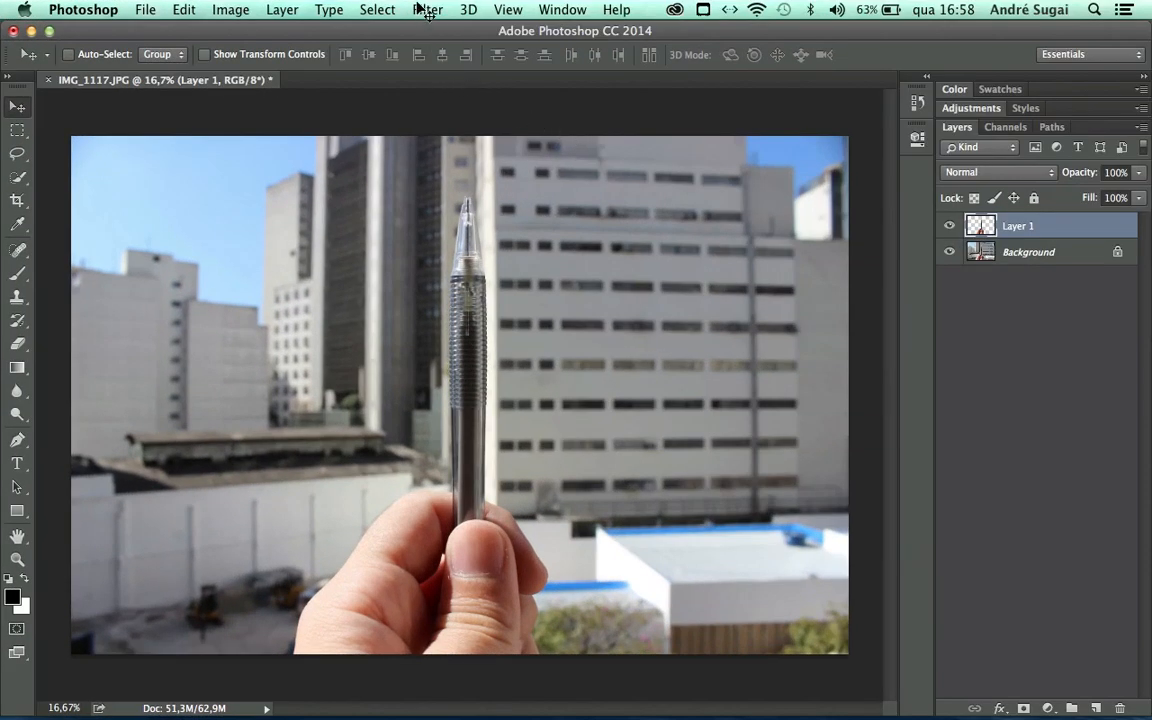
Step: Start a Path Blur on Layer 1 of IMG_1117.JPG and shape its path into a wide arc crossing the pen
{"action": "left_click", "coordinate": [427, 10]}
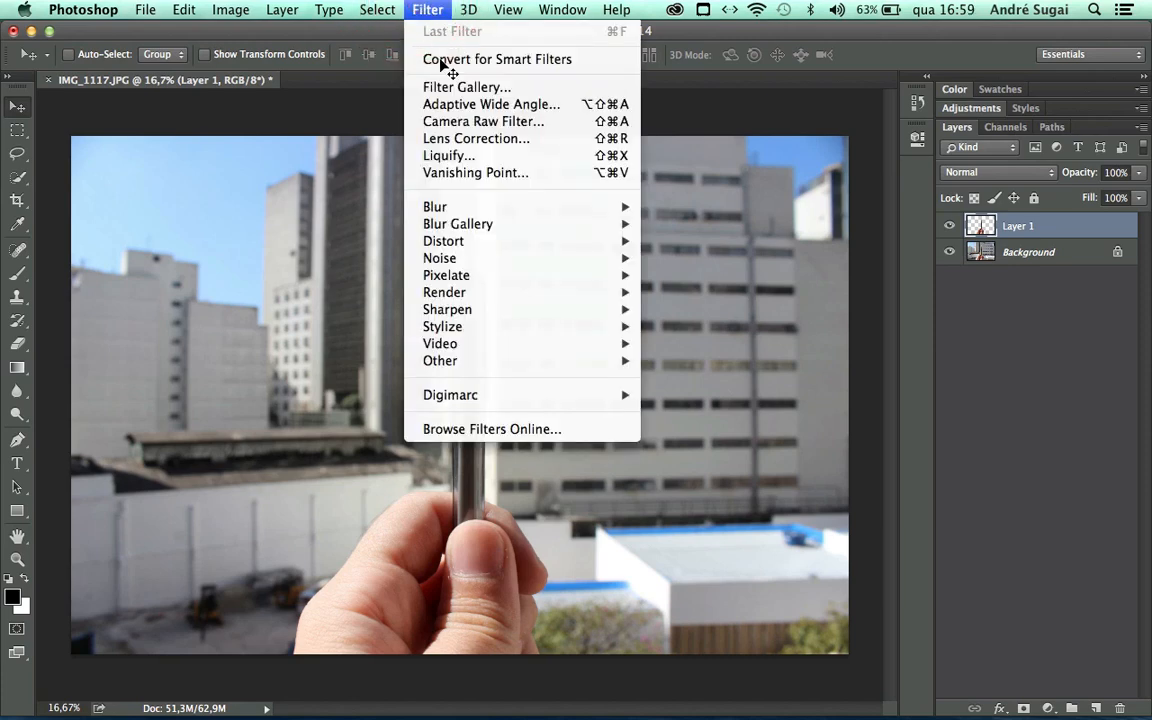
{"action": "mouse_move", "coordinate": [474, 228]}
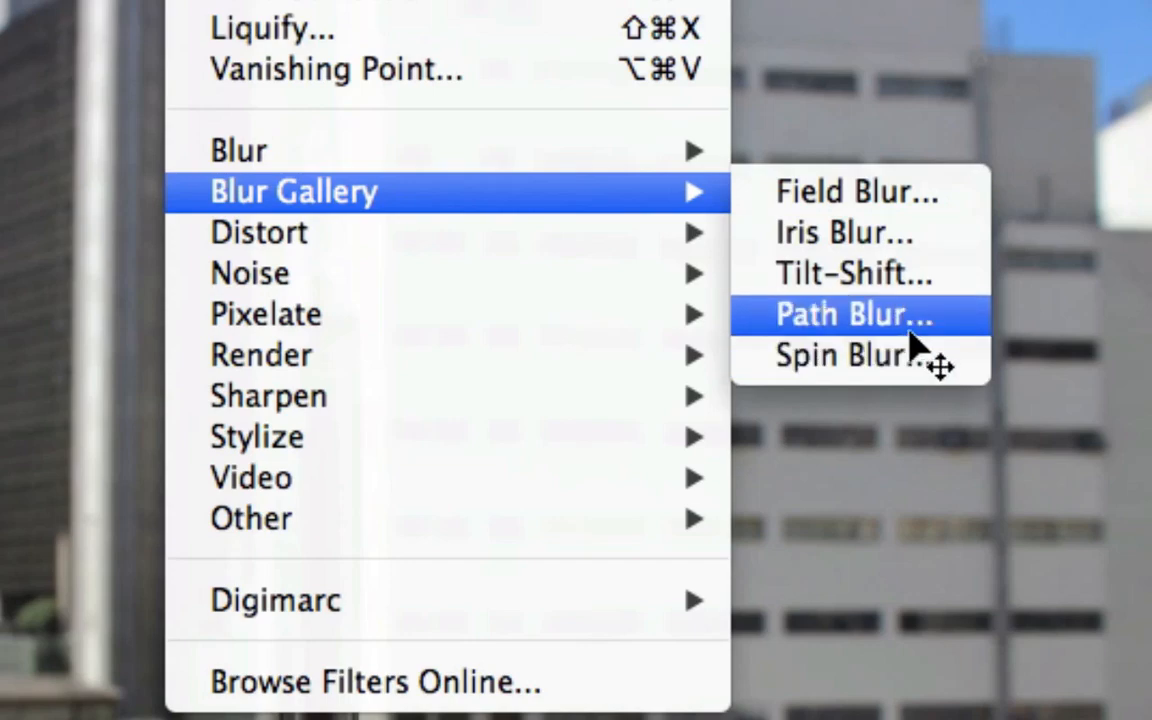
{"action": "left_click", "coordinate": [908, 326]}
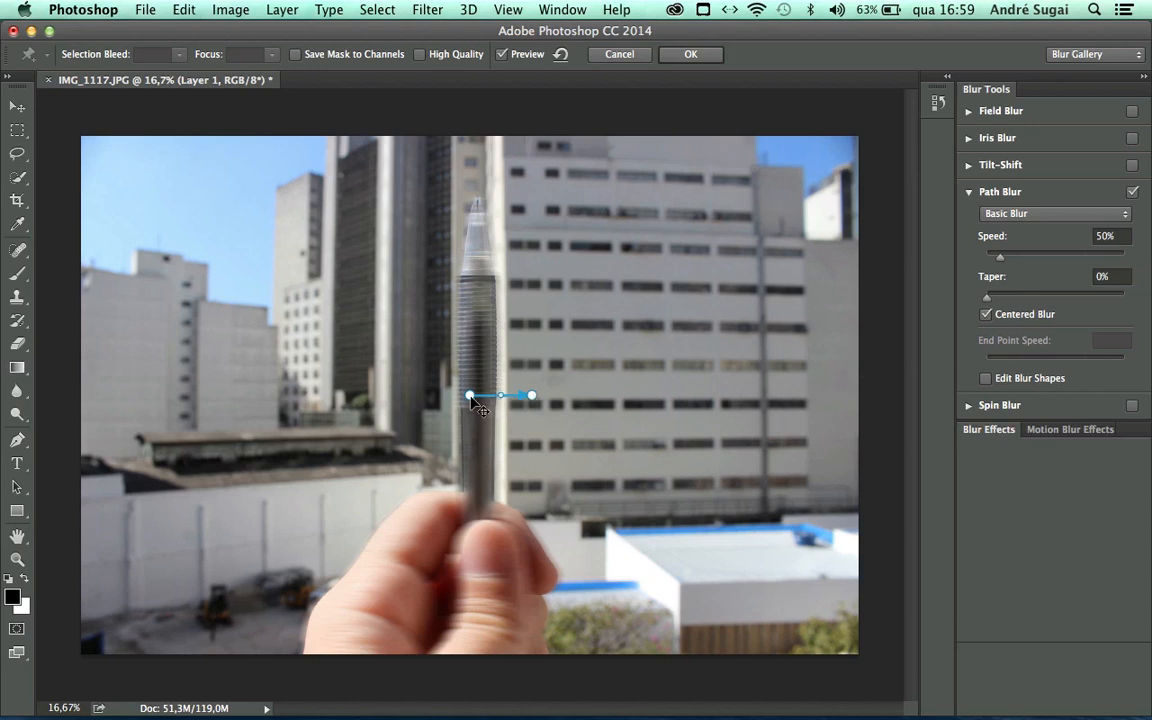
{"action": "left_click_drag", "start_coordinate": [472, 398], "coordinate": [387, 393]}
{"action": "left_click_drag", "start_coordinate": [531, 395], "coordinate": [583, 393]}
{"action": "left_click_drag", "start_coordinate": [486, 394], "coordinate": [476, 345]}
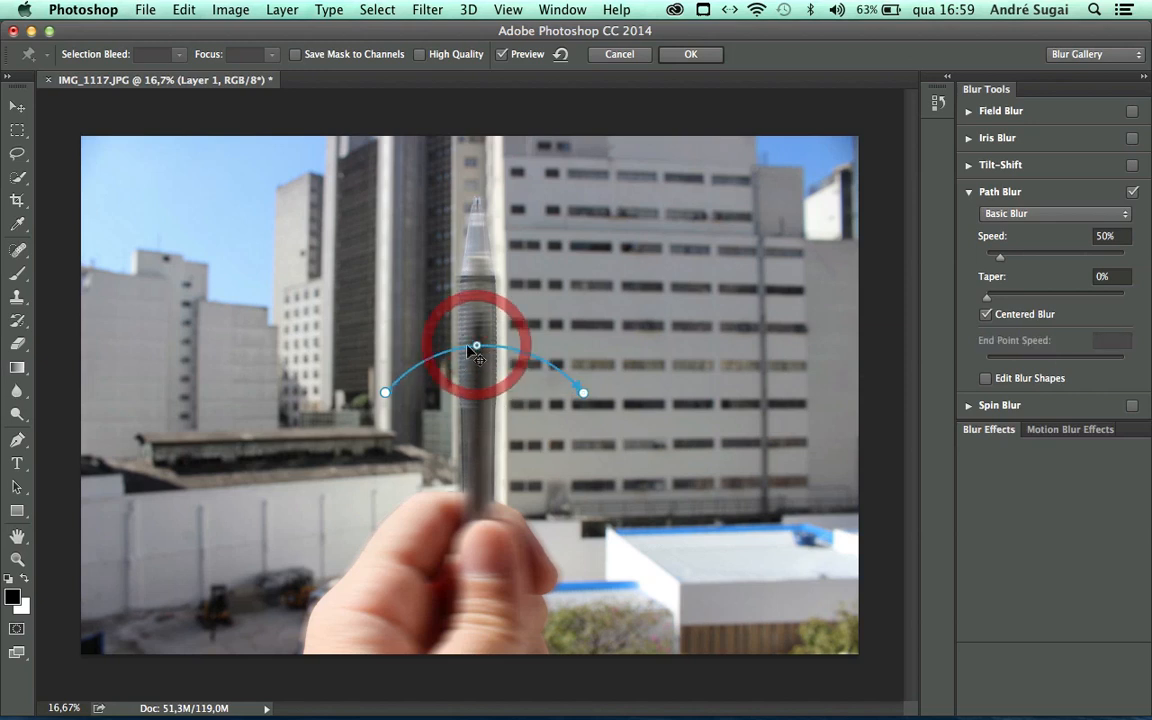
{"action": "left_click_drag", "start_coordinate": [386, 397], "coordinate": [340, 405]}
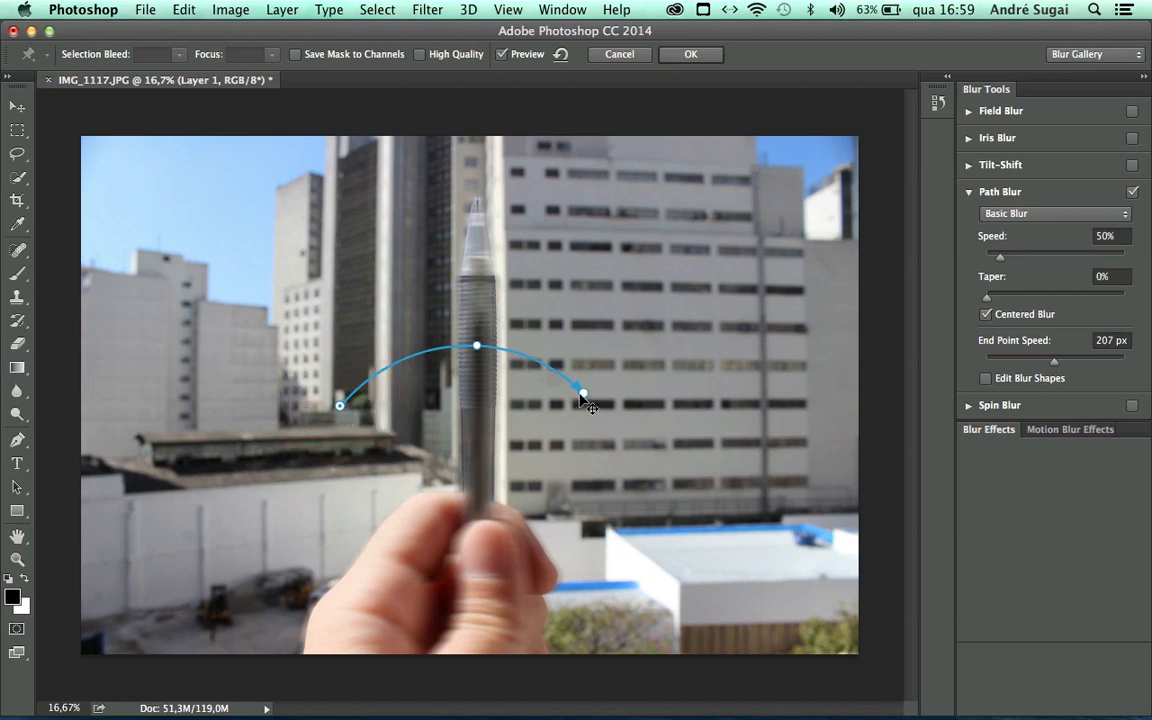
{"action": "left_click_drag", "start_coordinate": [581, 395], "coordinate": [610, 412]}
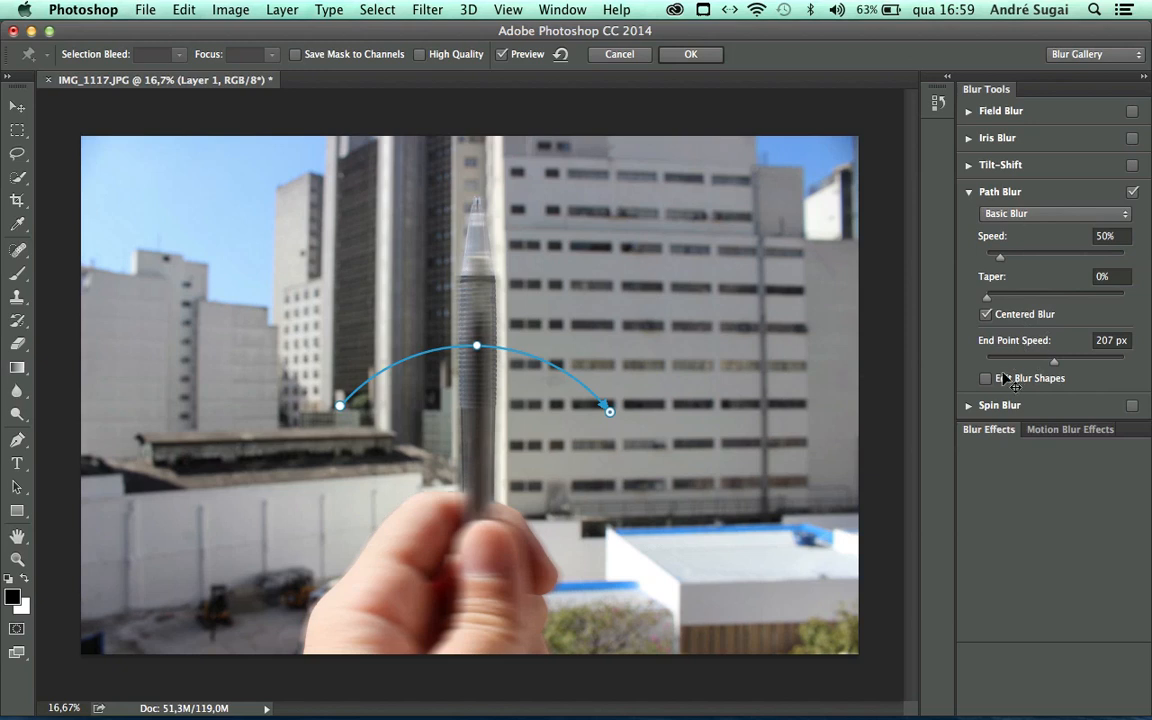
Step: Enable Edit Blur Shapes and stretch the blur arrow at the path's arrowhead end to an end point speed of 954 px
{"action": "left_click", "coordinate": [988, 380]}
{"action": "left_click_drag", "start_coordinate": [633, 447], "coordinate": [725, 494]}
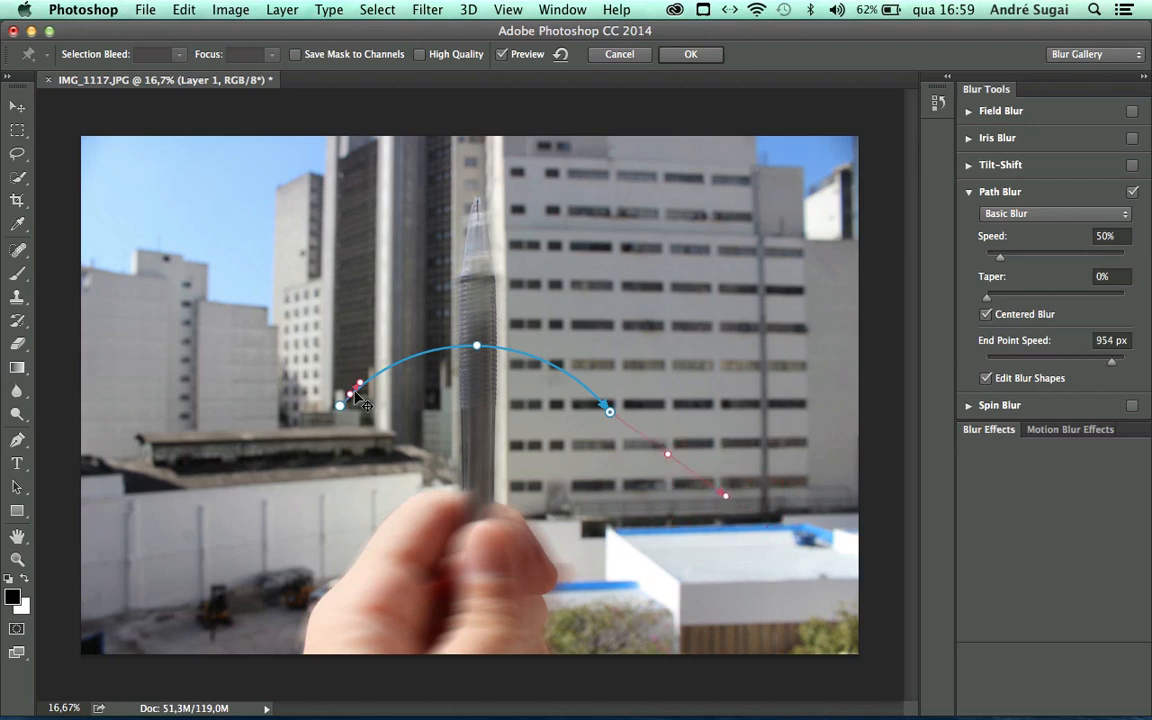
Step: Add a point near the start of the blur path and pull both path ends outward and down to widen the arc
{"action": "left_click_drag", "start_coordinate": [355, 391], "coordinate": [255, 441]}
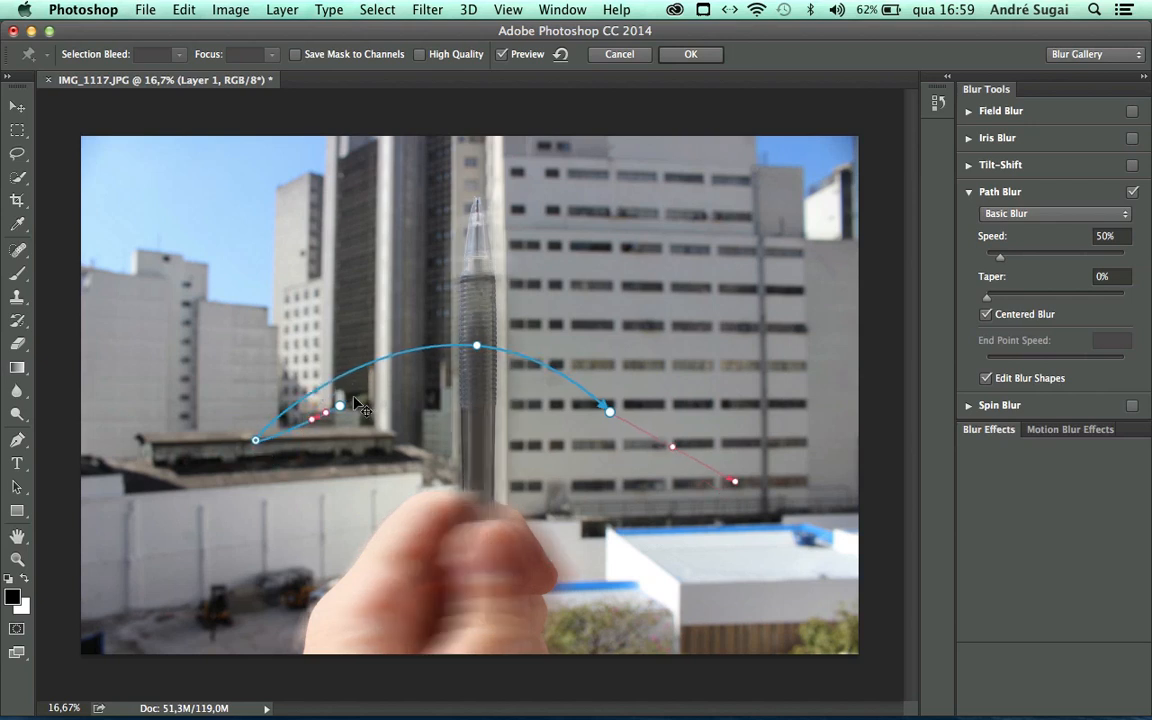
{"action": "left_click_drag", "start_coordinate": [340, 410], "coordinate": [226, 495]}
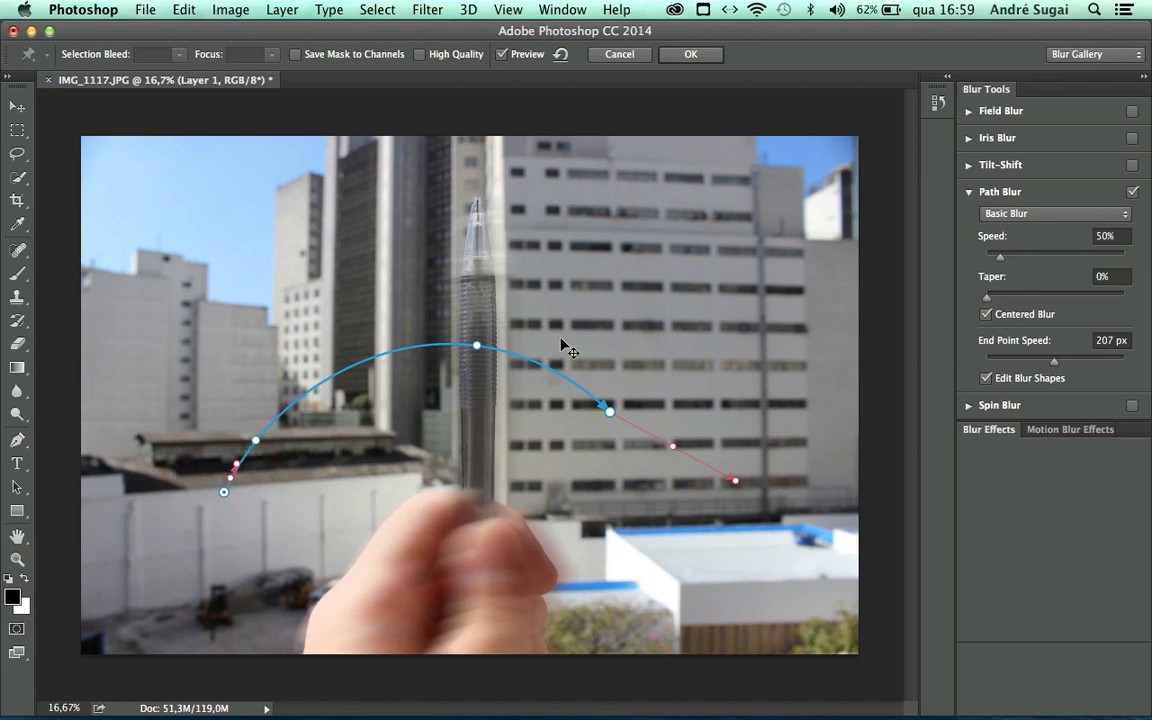
{"action": "left_click_drag", "start_coordinate": [607, 418], "coordinate": [682, 450]}
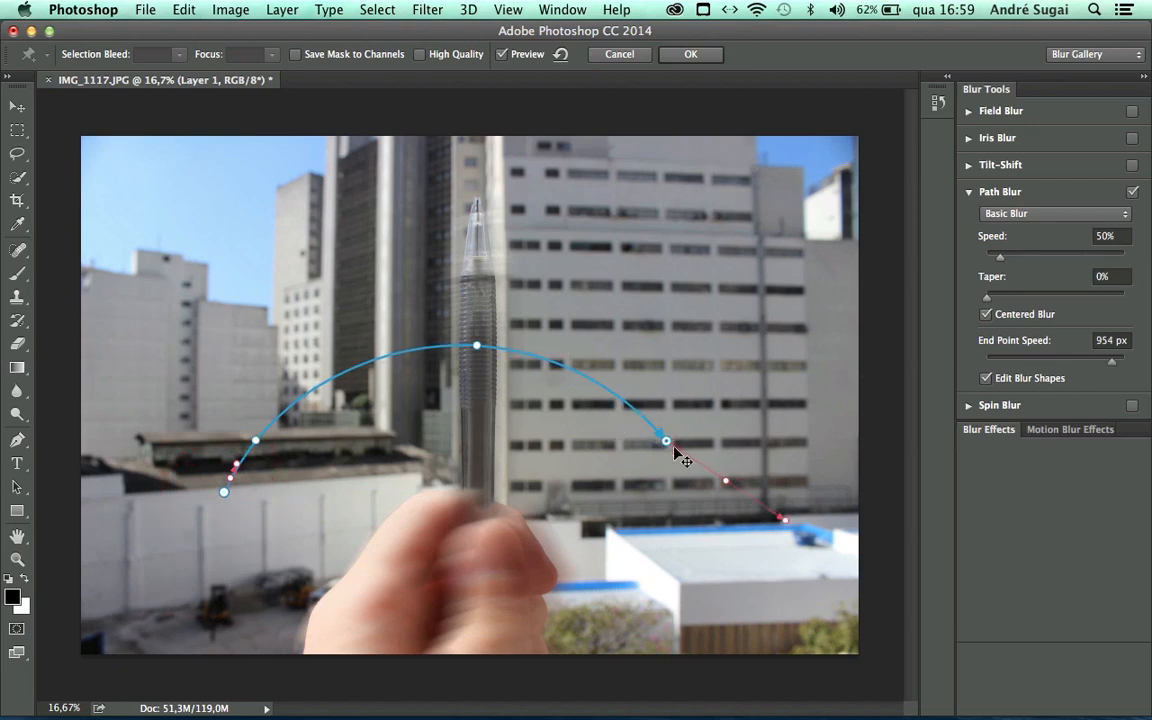
Step: Draw a second, looping blur path above the first with points across the buildings, ending by the pen, and move its start point down and outward
{"action": "left_click", "coordinate": [390, 234]}
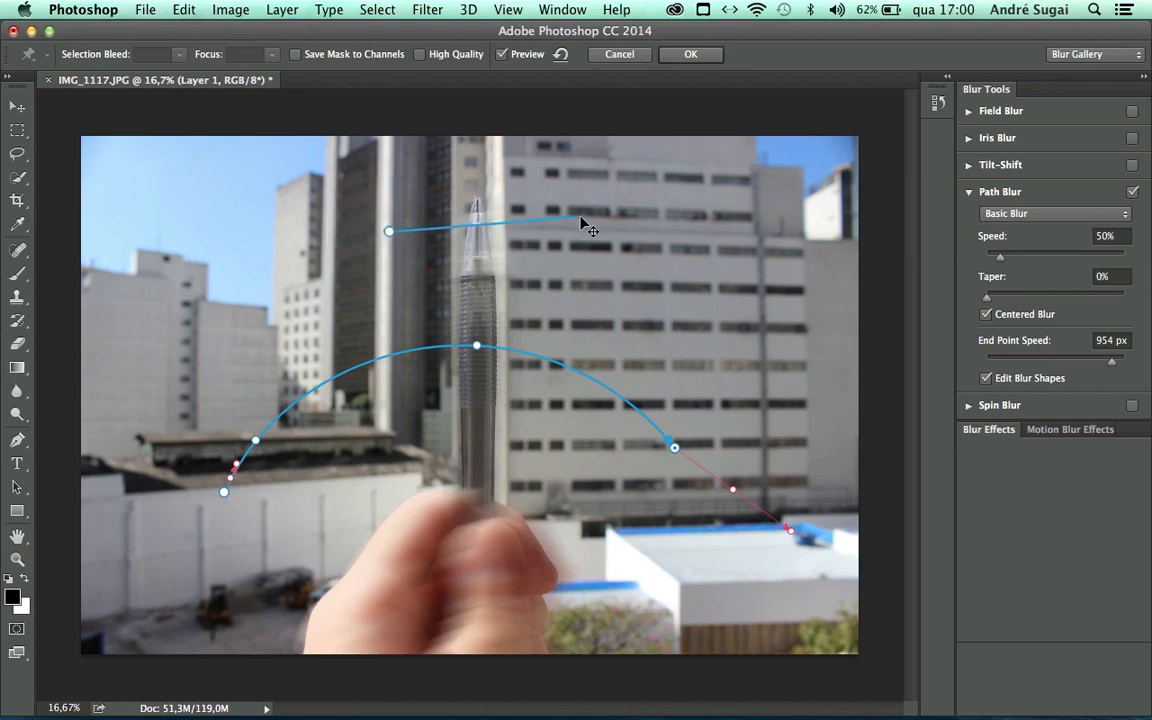
{"action": "left_click", "coordinate": [580, 231]}
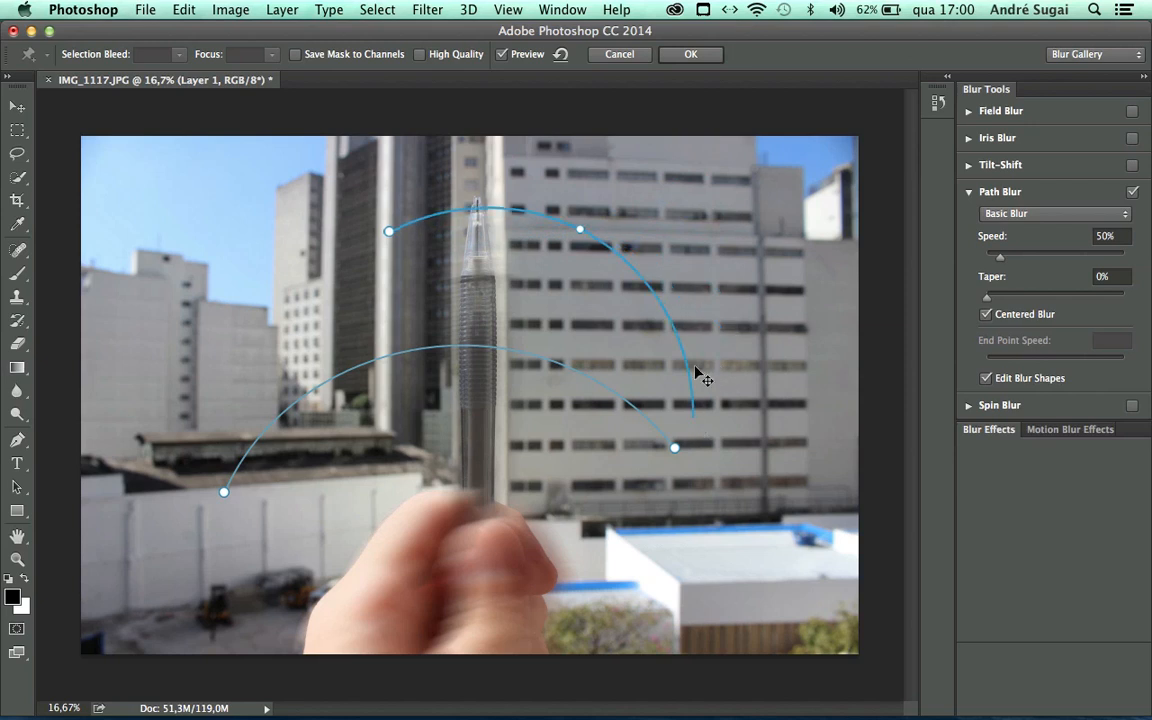
{"action": "left_click", "coordinate": [711, 334]}
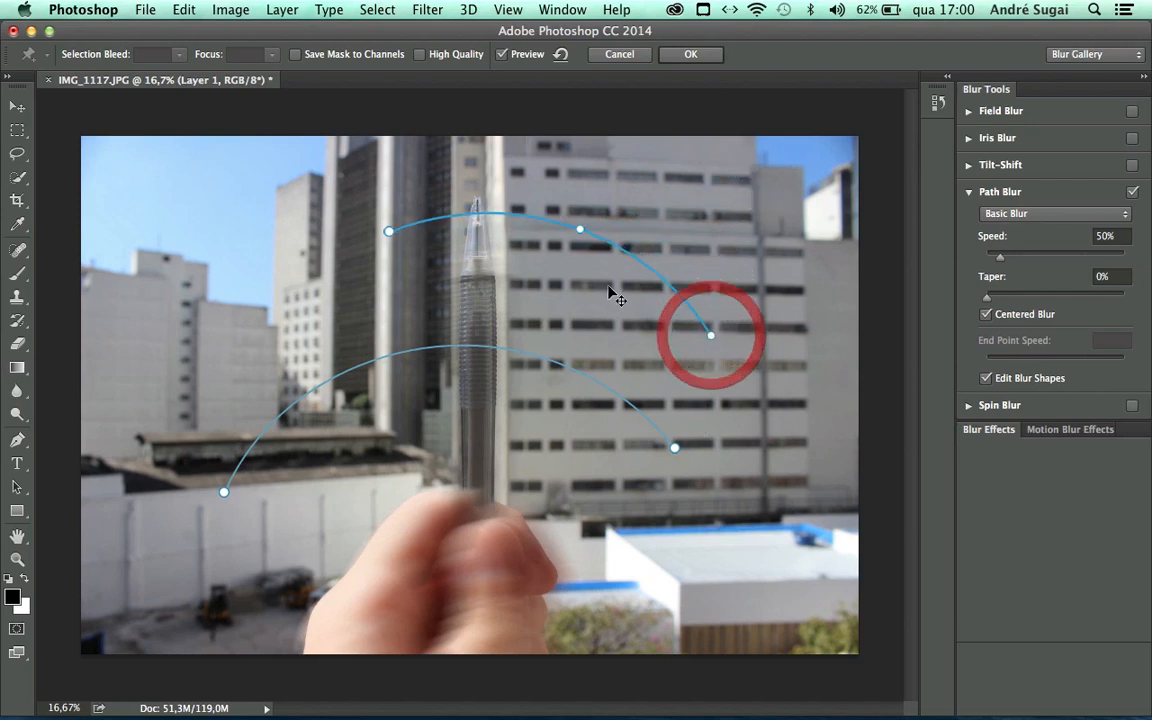
{"action": "left_click", "coordinate": [546, 314]}
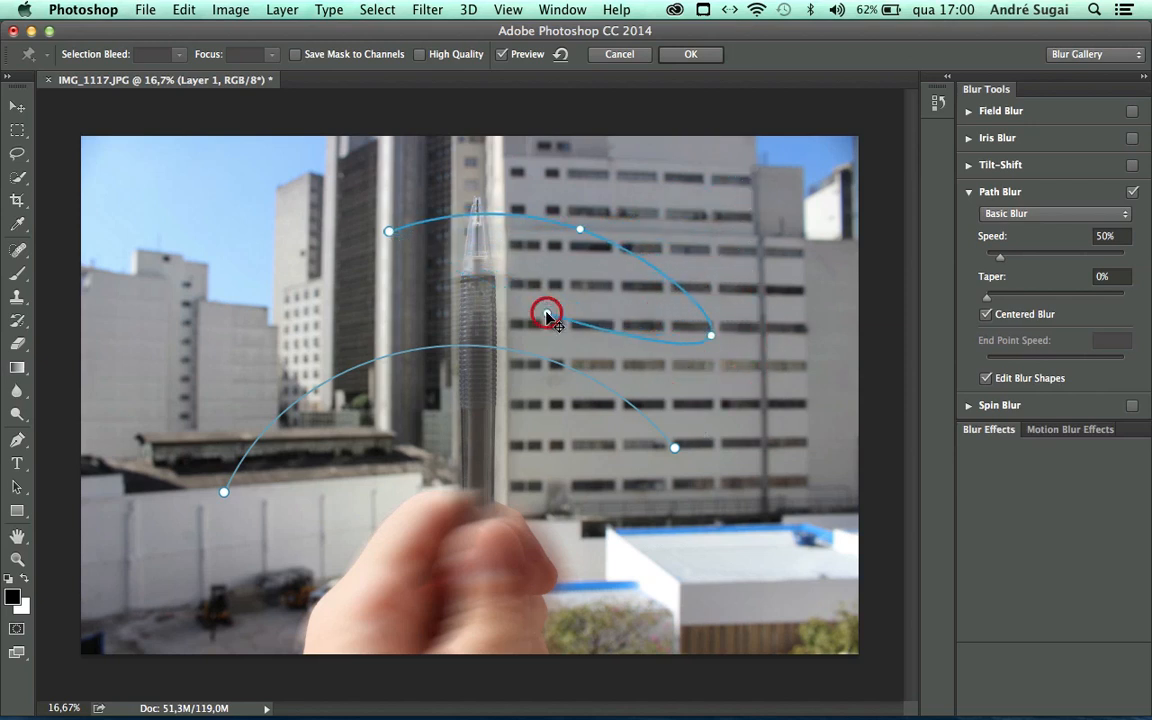
{"action": "double_click", "coordinate": [518, 310]}
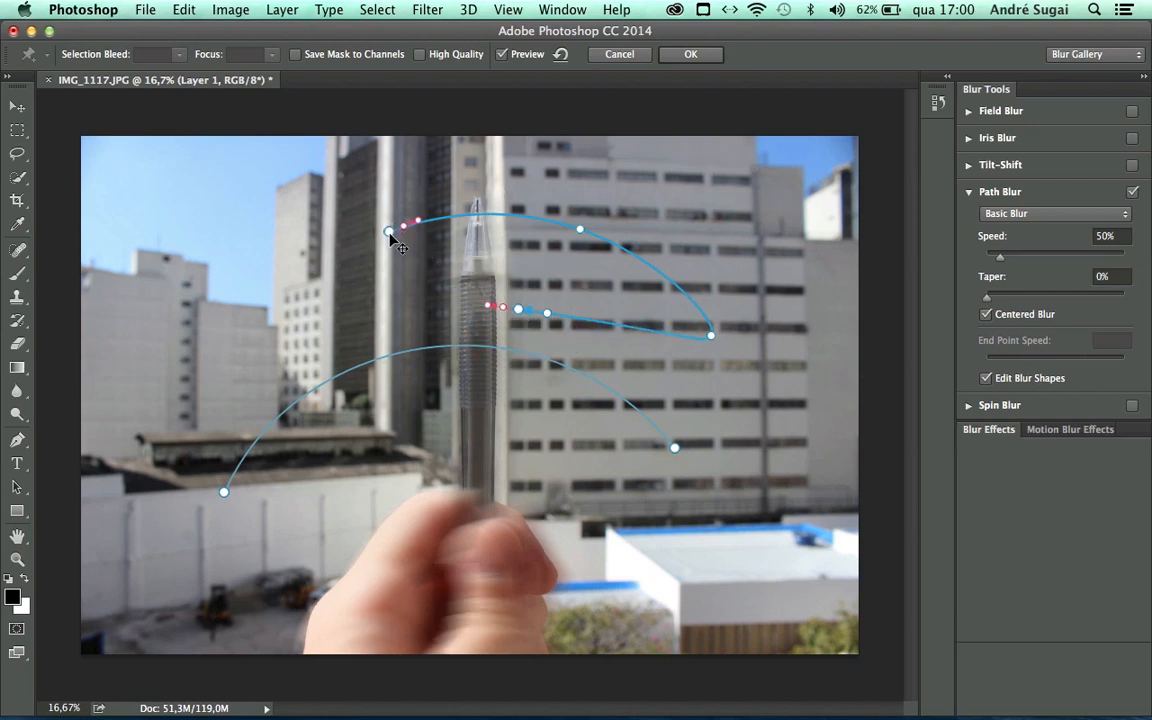
{"action": "left_click_drag", "start_coordinate": [388, 231], "coordinate": [305, 289]}
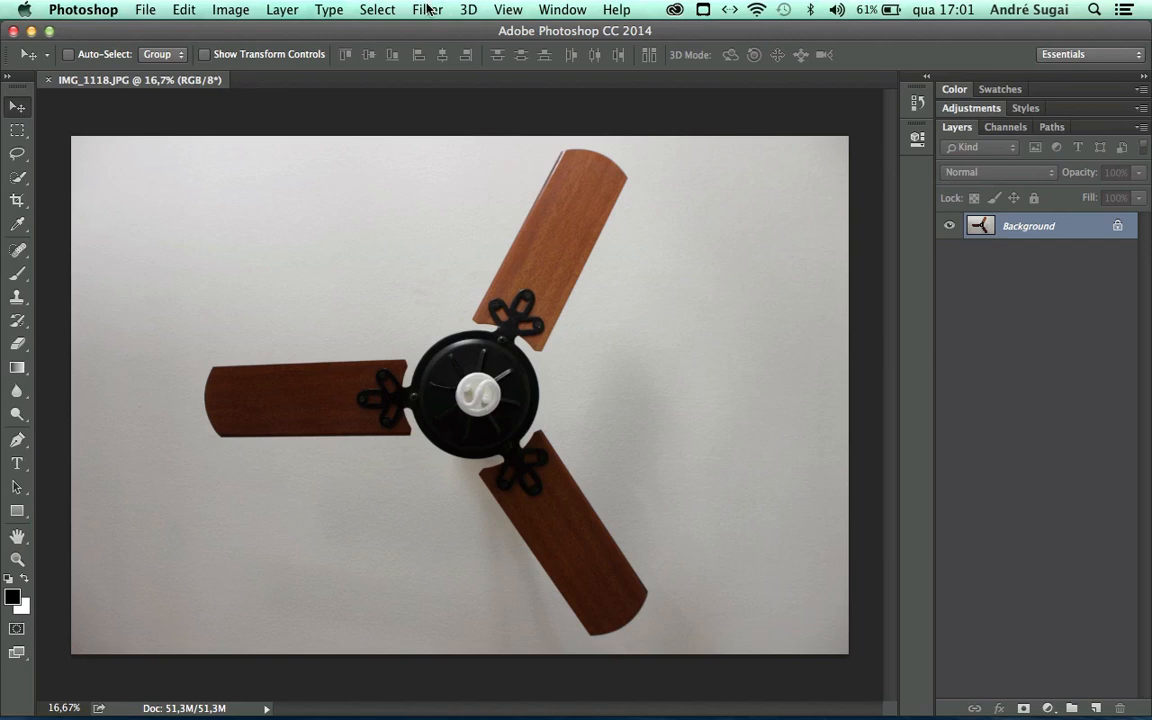
Step: Start a Spin Blur on IMG_1118.JPG, center it on the fan hub and enlarge its ellipse into a near-circle enclosing all three blades
{"action": "left_click", "coordinate": [427, 9]}
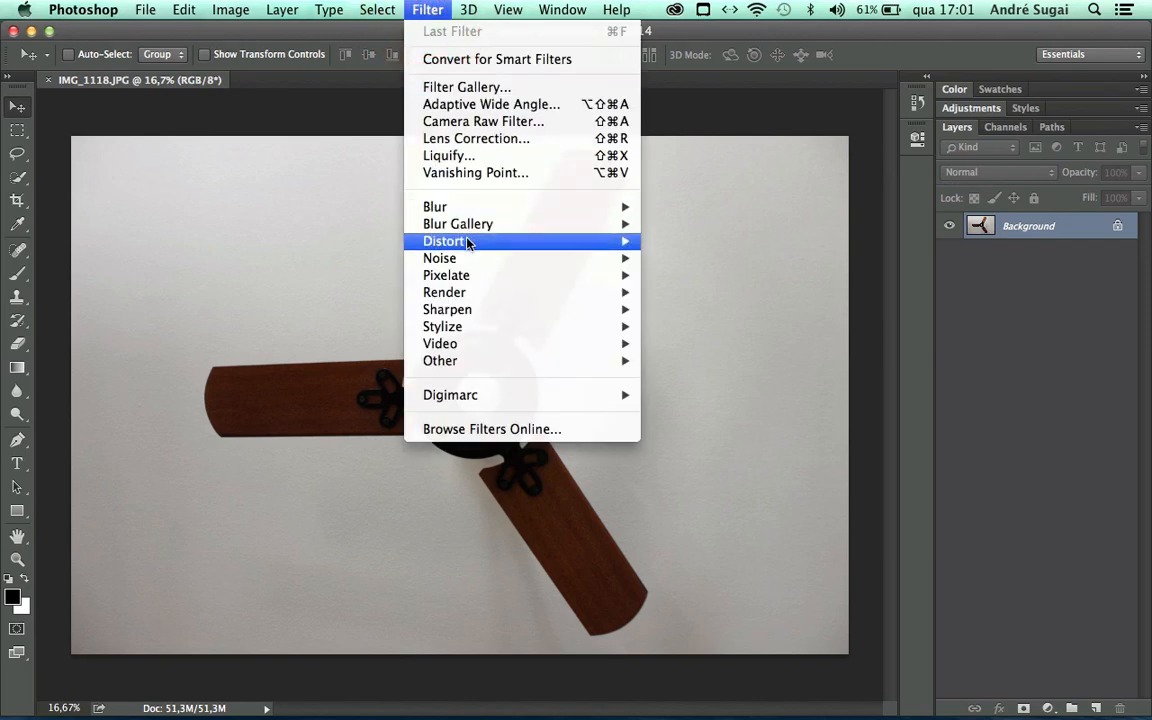
{"action": "mouse_move", "coordinate": [467, 243]}
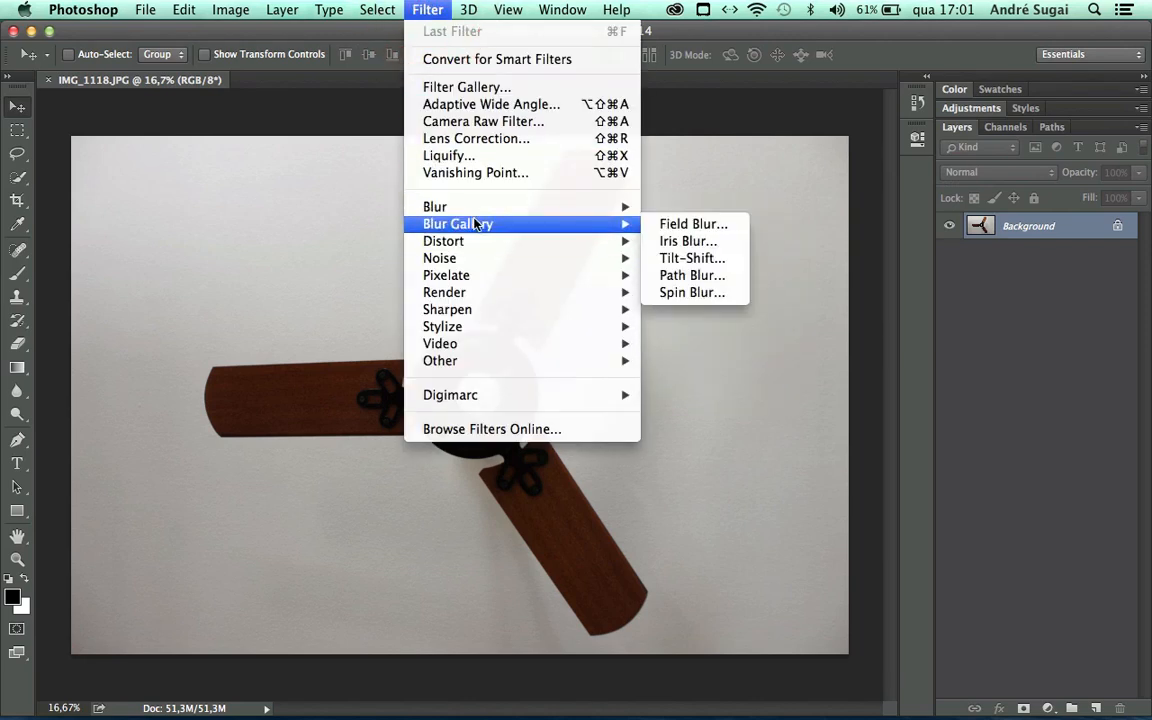
{"action": "left_click", "coordinate": [674, 293]}
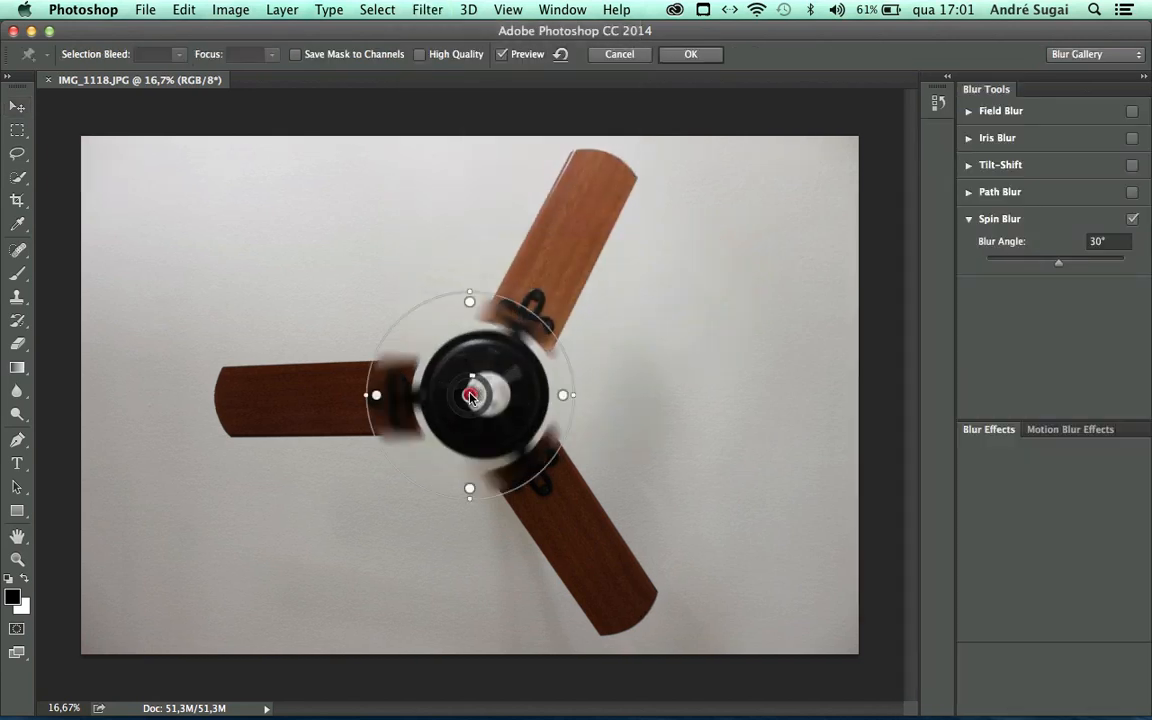
{"action": "left_click_drag", "start_coordinate": [478, 394], "coordinate": [486, 398]}
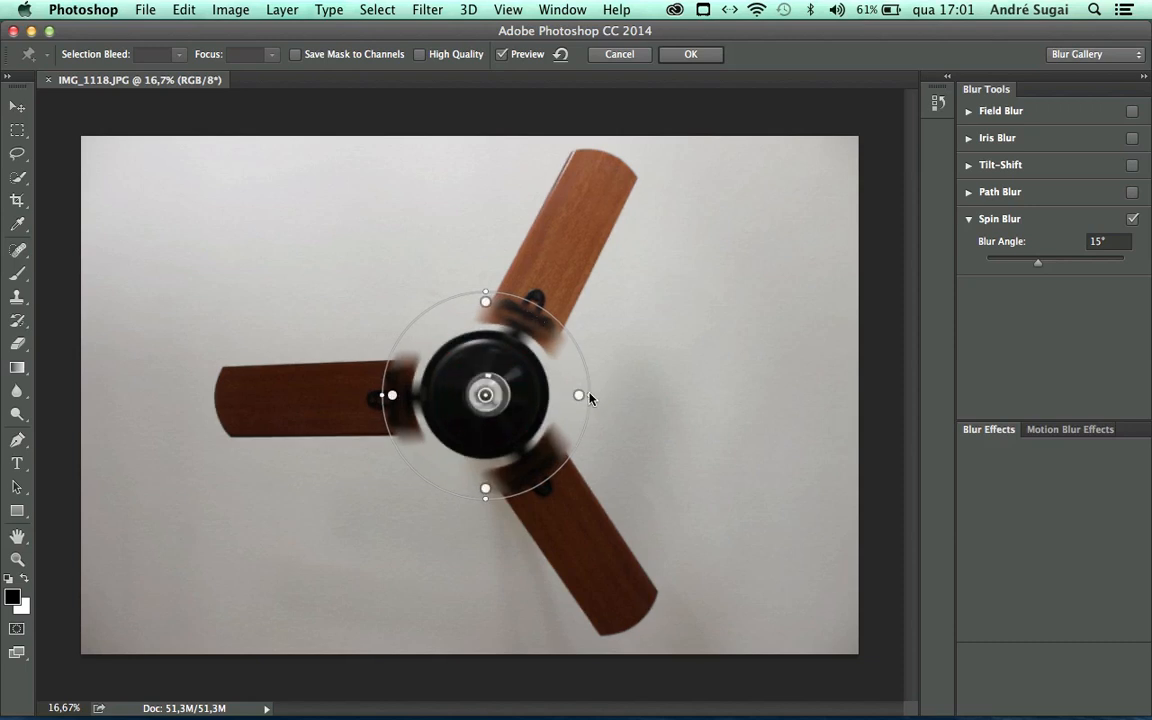
{"action": "left_click_drag", "start_coordinate": [582, 394], "coordinate": [797, 383]}
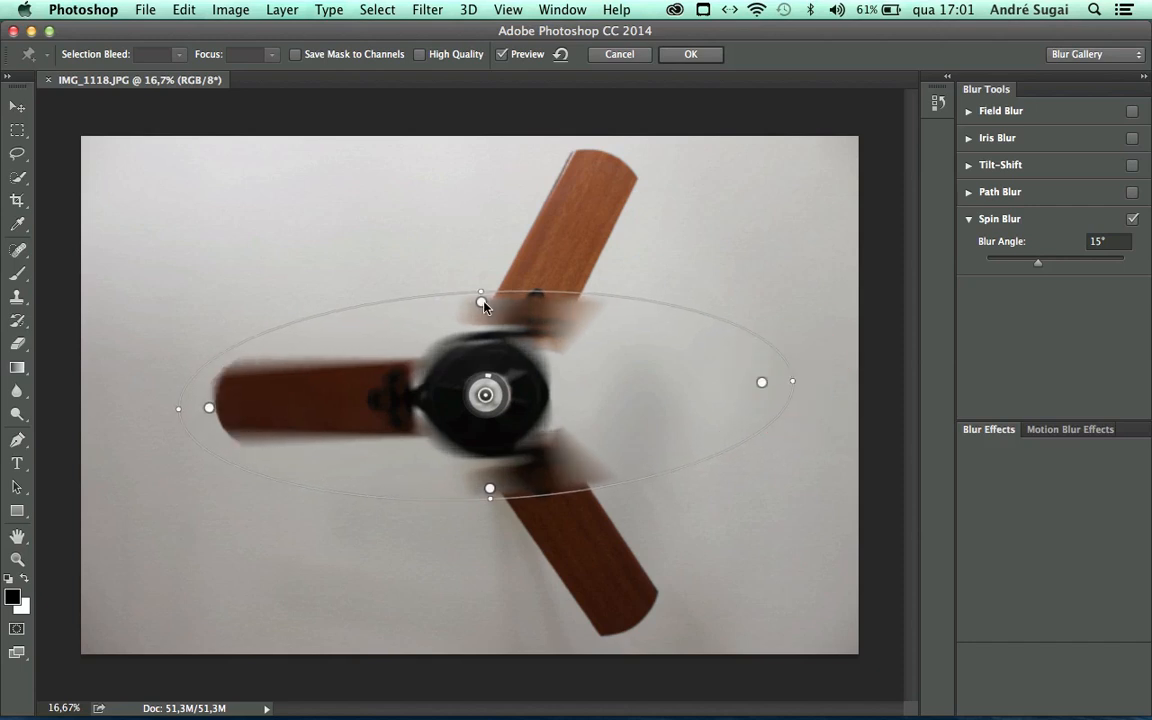
{"action": "left_click_drag", "start_coordinate": [482, 302], "coordinate": [470, 170]}
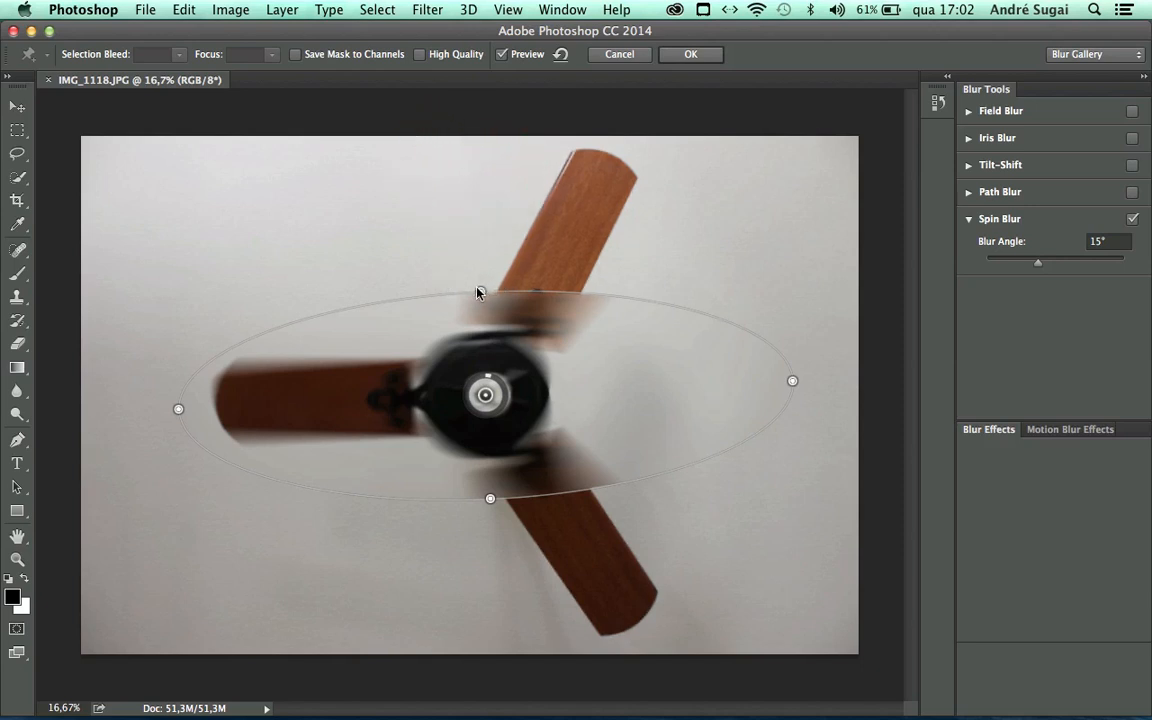
{"action": "left_click_drag", "start_coordinate": [479, 291], "coordinate": [476, 111]}
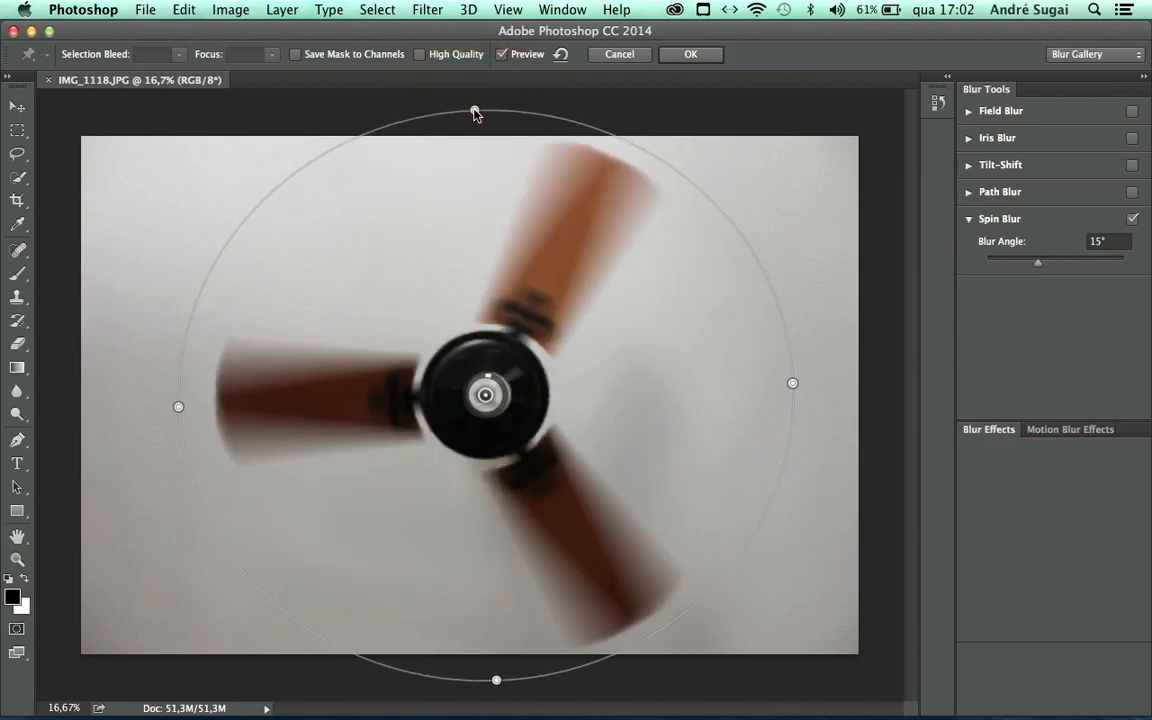
{"action": "left_click", "coordinate": [496, 684]}
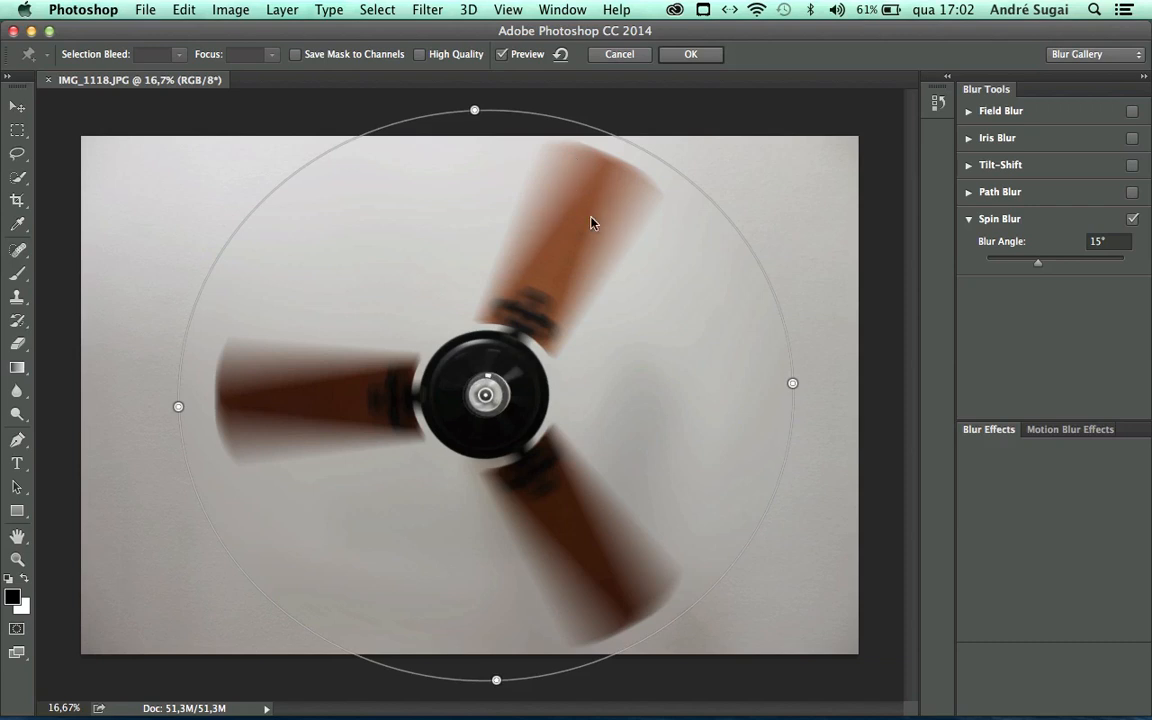
Step: Compare the spin blur with the original image and set its blur angle to 103°
{"action": "left_click", "coordinate": [504, 56]}
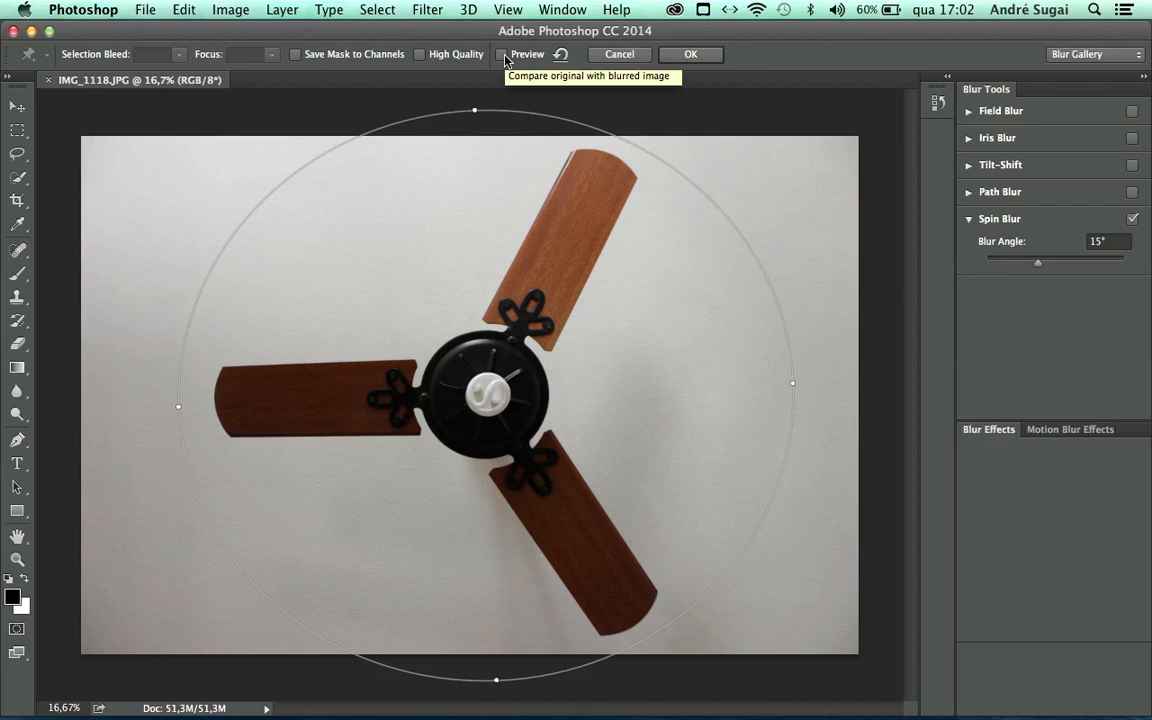
{"action": "left_click", "coordinate": [504, 57]}
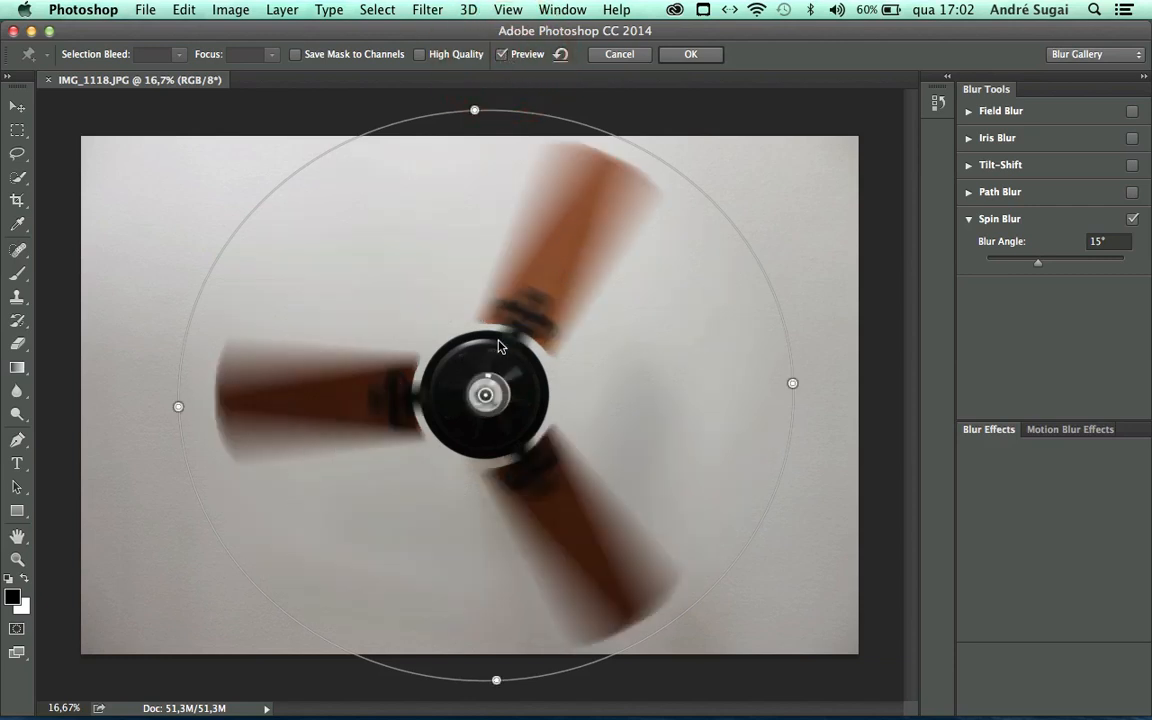
{"action": "left_click_drag", "start_coordinate": [489, 378], "coordinate": [512, 409]}
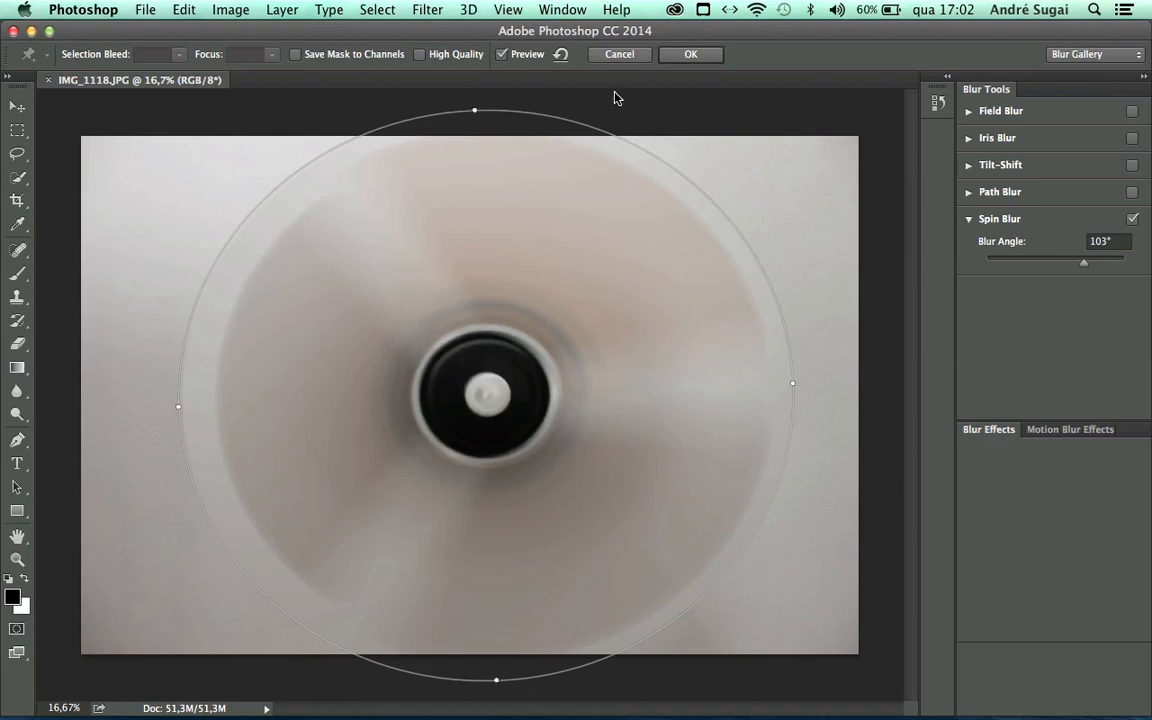
{"action": "left_click", "coordinate": [503, 57]}
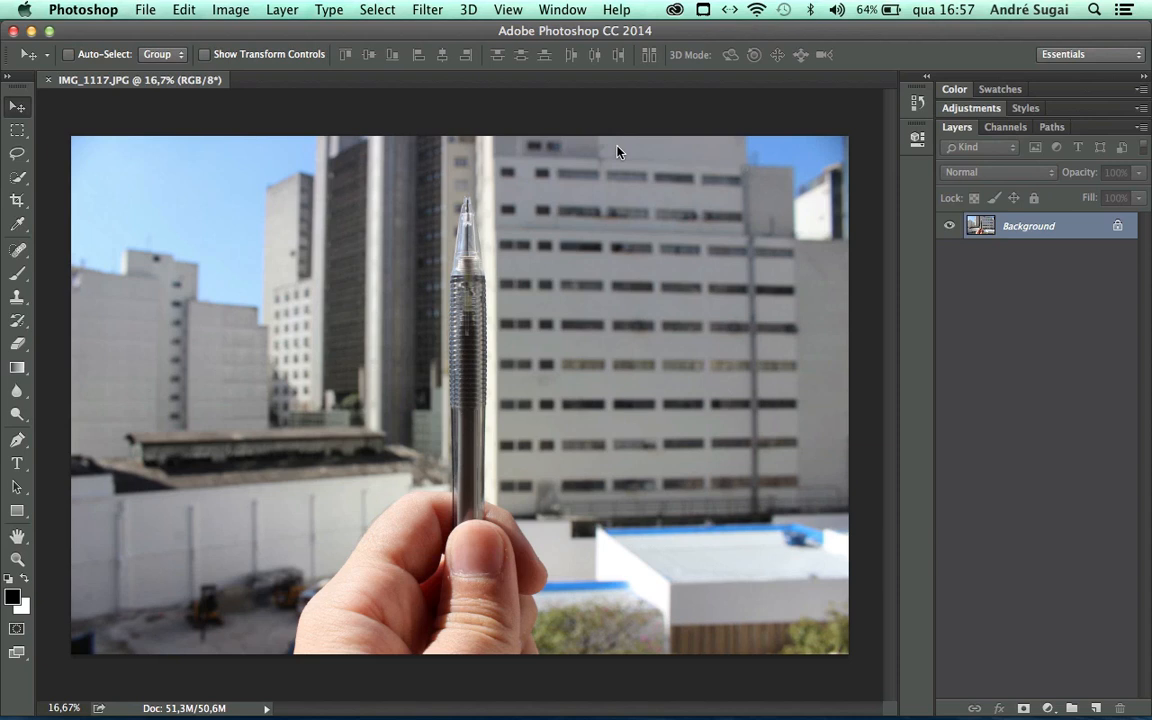
Step: Start a Focus Area selection on the Background layer of IMG_1117.JPG and check its advanced parameters
{"action": "left_click", "coordinate": [371, 12]}
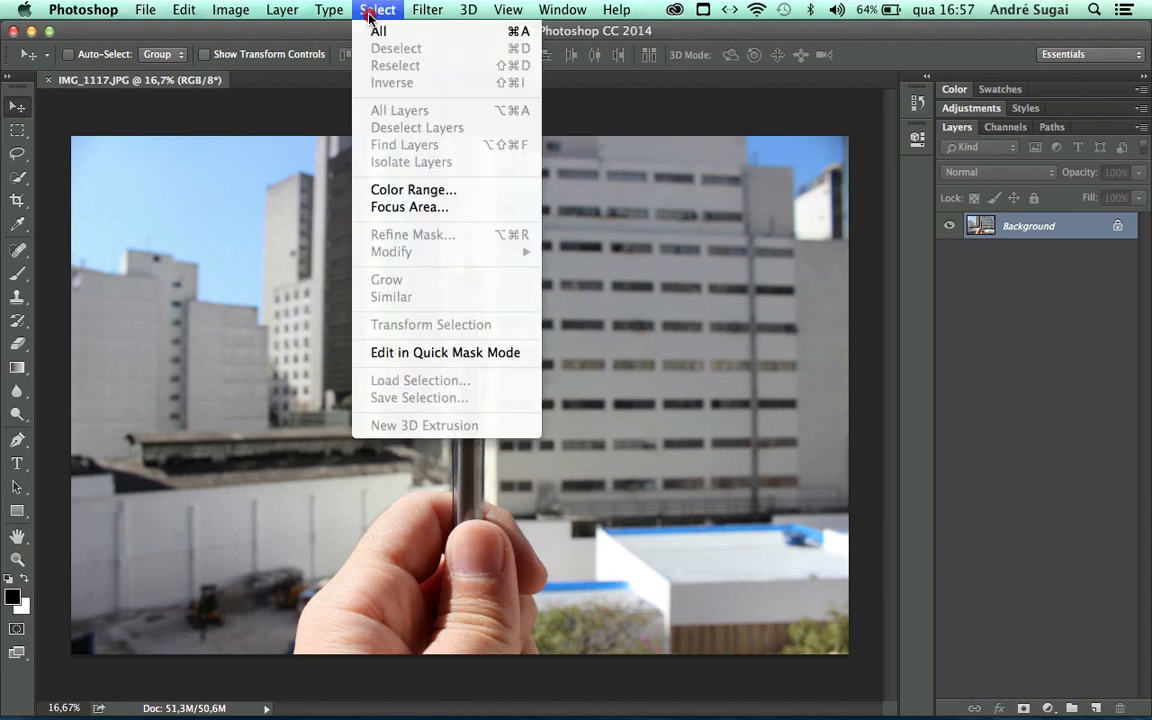
{"action": "left_click", "coordinate": [422, 207]}
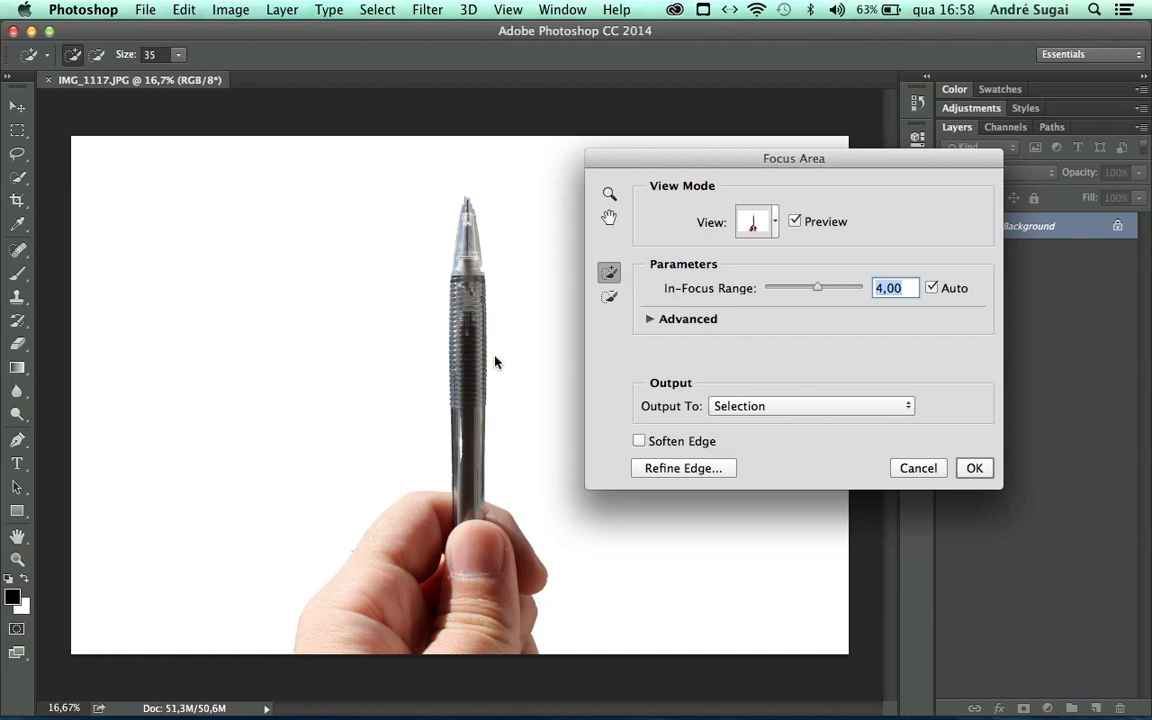
{"action": "left_click", "coordinate": [649, 320]}
{"action": "left_click", "coordinate": [649, 320]}
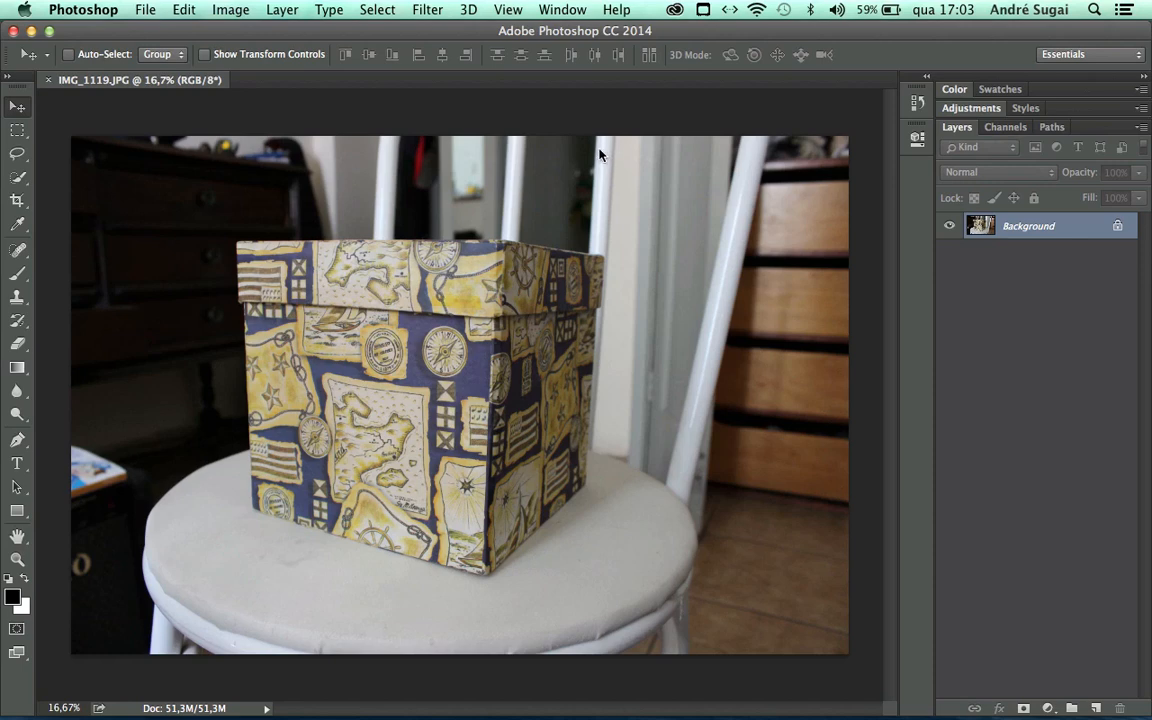
Step: Start a Perspective Warp on IMG_1119.JPG and define a plane whose corners match the box's narrow right-hand face
{"action": "left_click", "coordinate": [180, 9]}
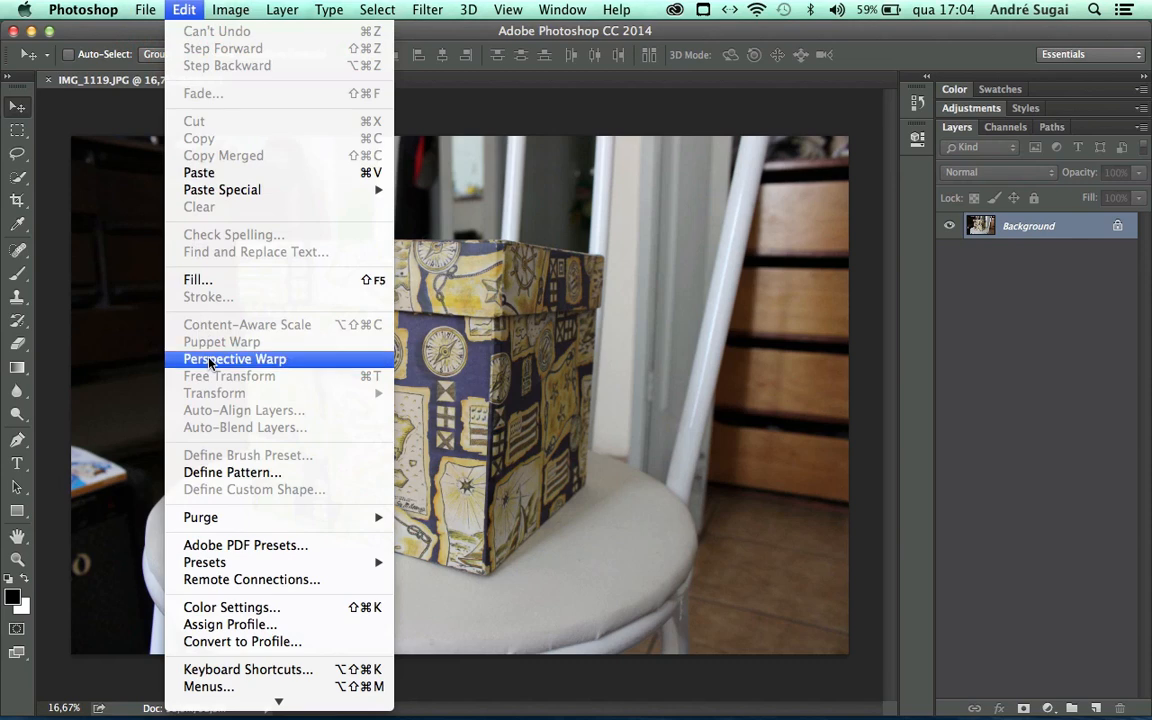
{"action": "left_click", "coordinate": [464, 105]}
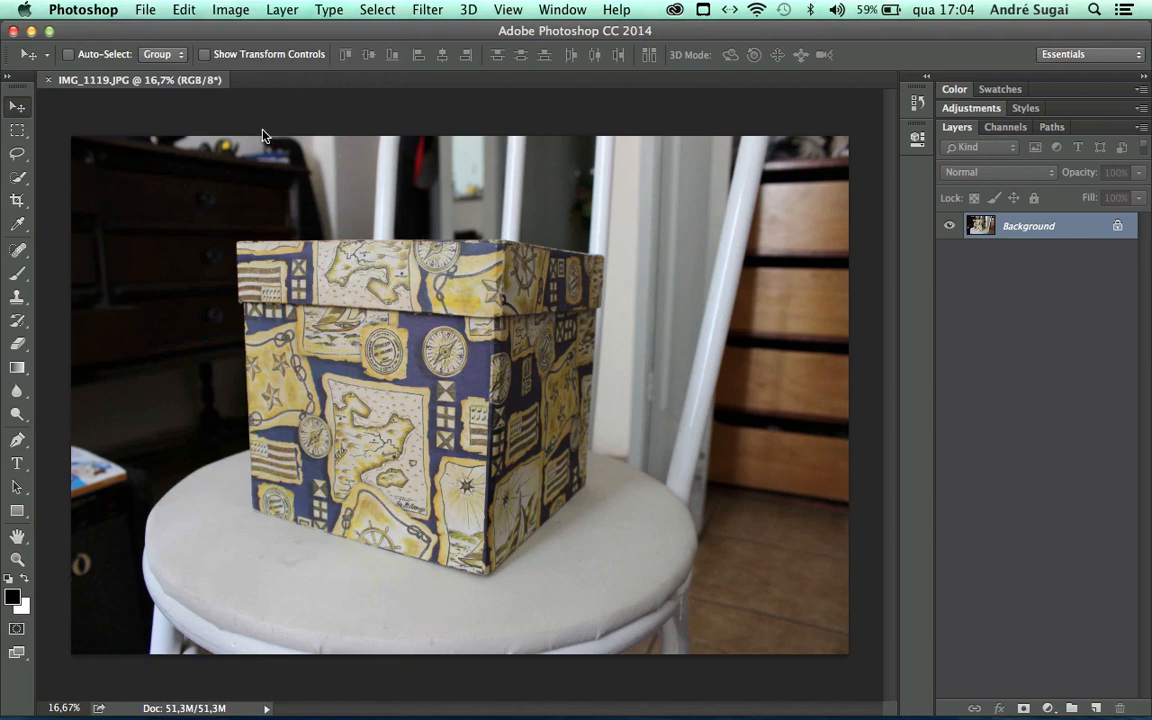
{"action": "left_click", "coordinate": [186, 9]}
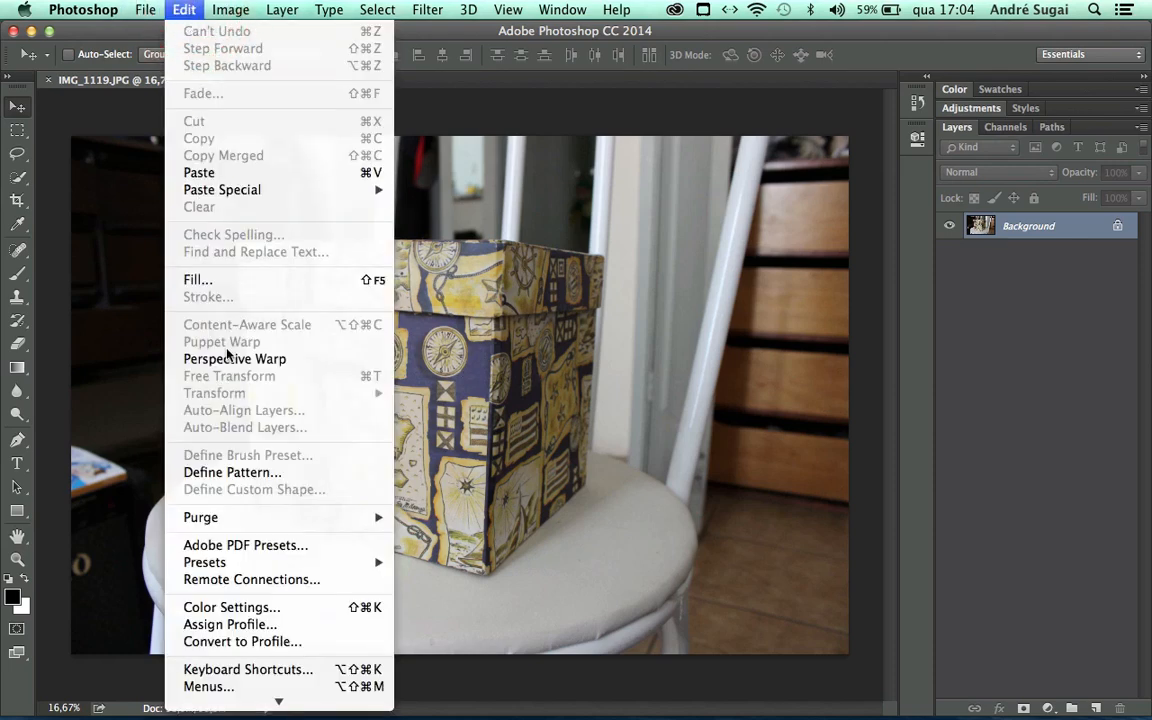
{"action": "left_click", "coordinate": [300, 362]}
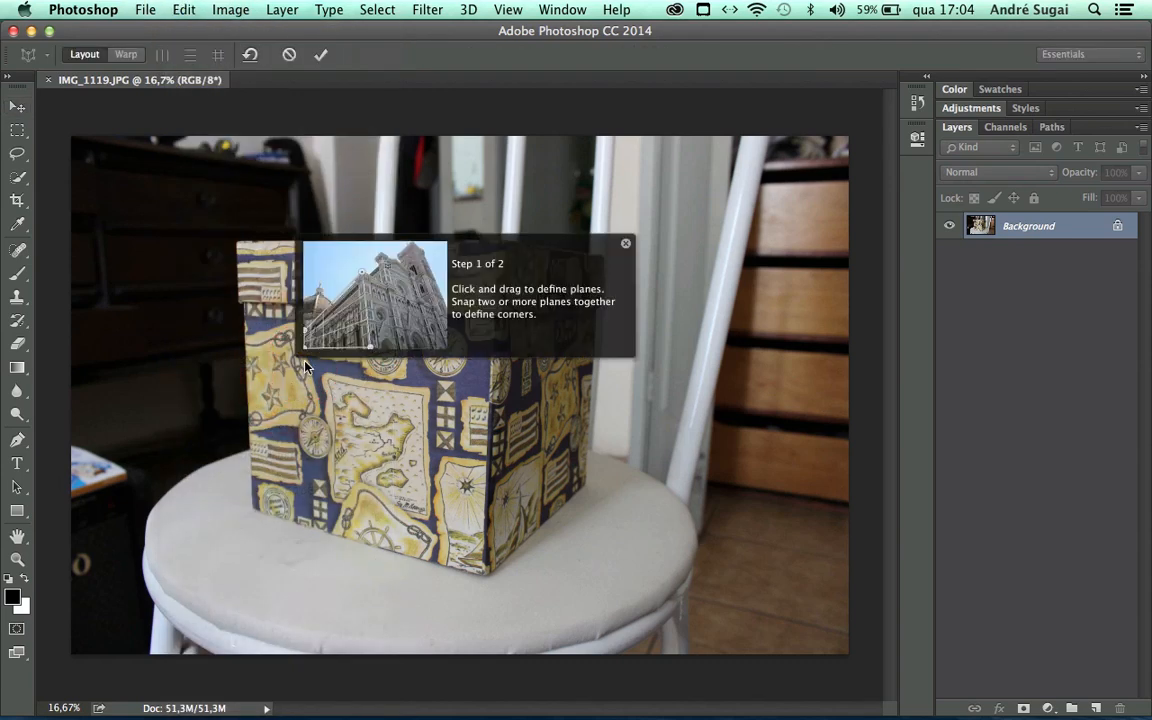
{"action": "left_click", "coordinate": [625, 244]}
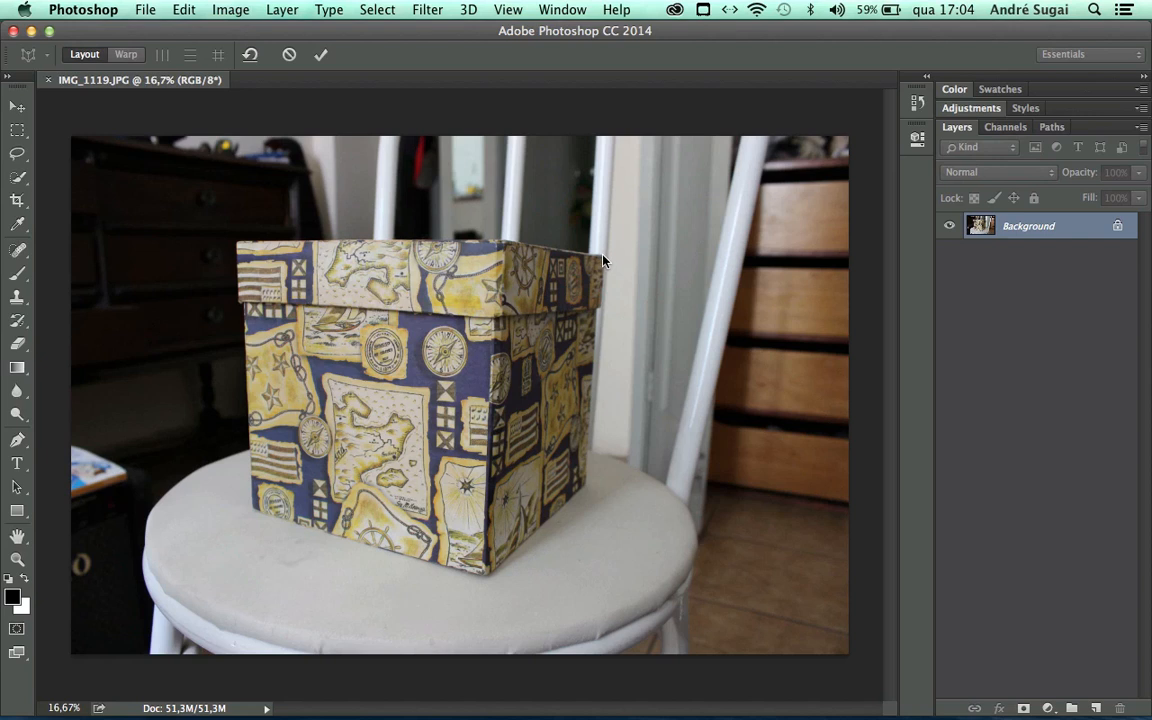
{"action": "left_click_drag", "start_coordinate": [603, 258], "coordinate": [486, 575]}
{"action": "left_click_drag", "start_coordinate": [605, 435], "coordinate": [583, 485]}
{"action": "left_click_drag", "start_coordinate": [549, 258], "coordinate": [499, 241]}
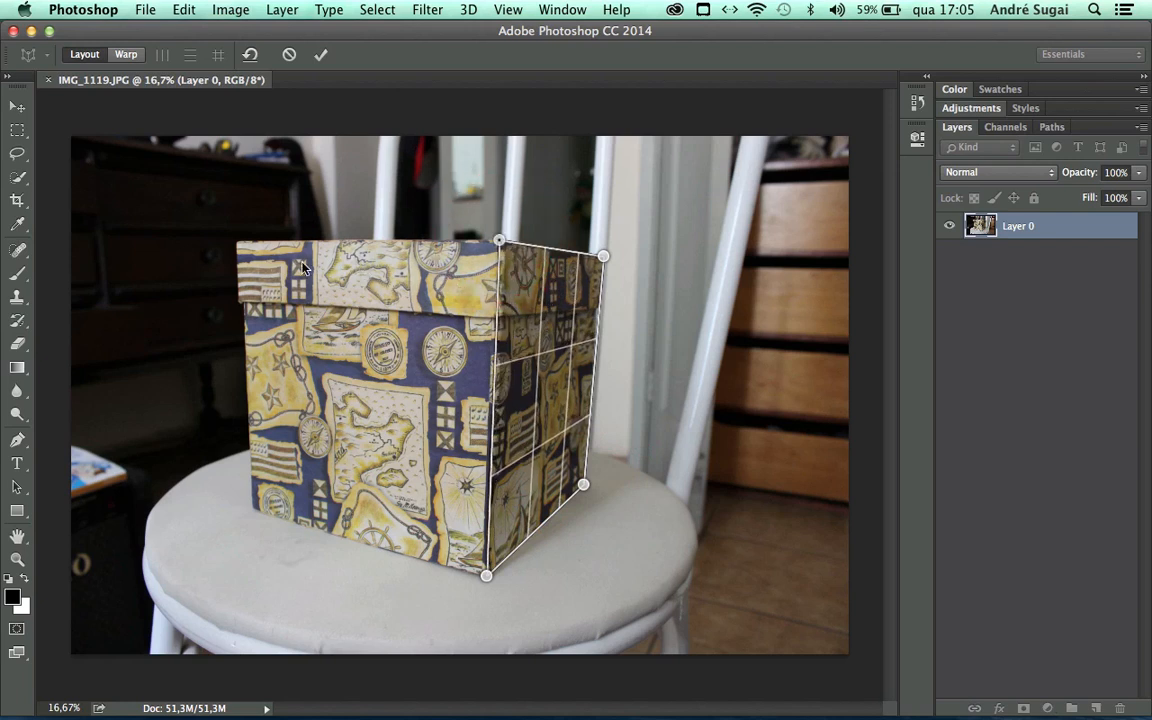
Step: Add a second perspective plane over the box's wide front face, fitting its corners to the box and joining it to the first plane
{"action": "left_click", "coordinate": [252, 266]}
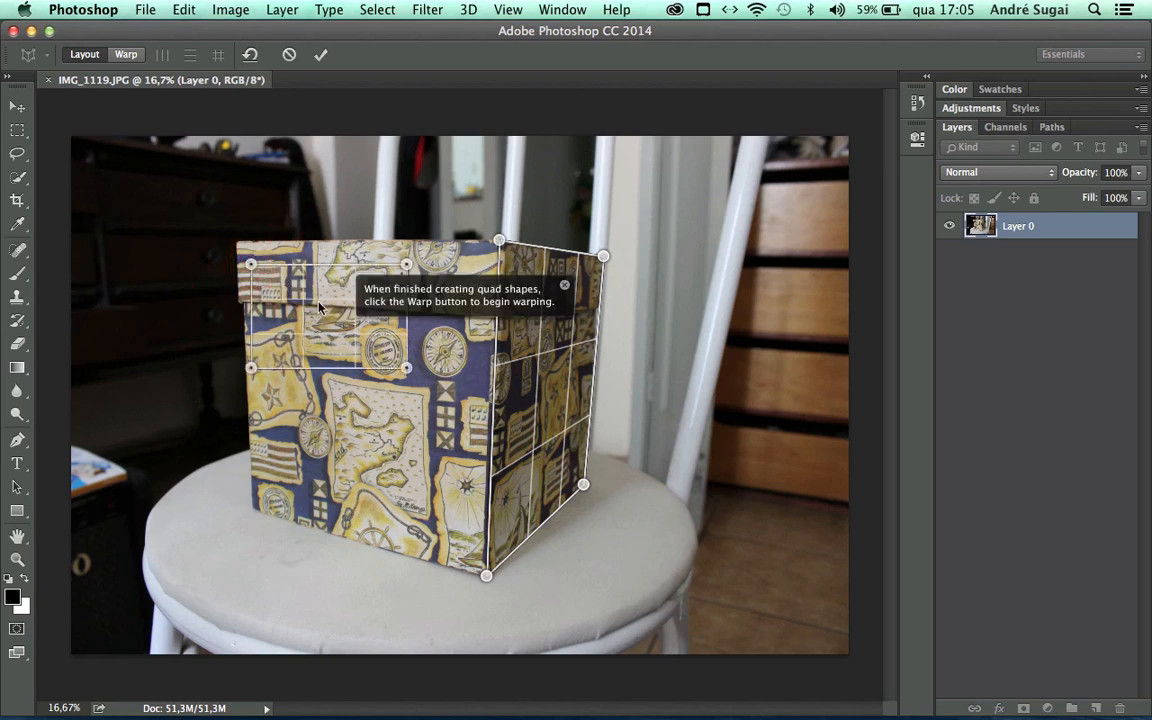
{"action": "left_click", "coordinate": [563, 290]}
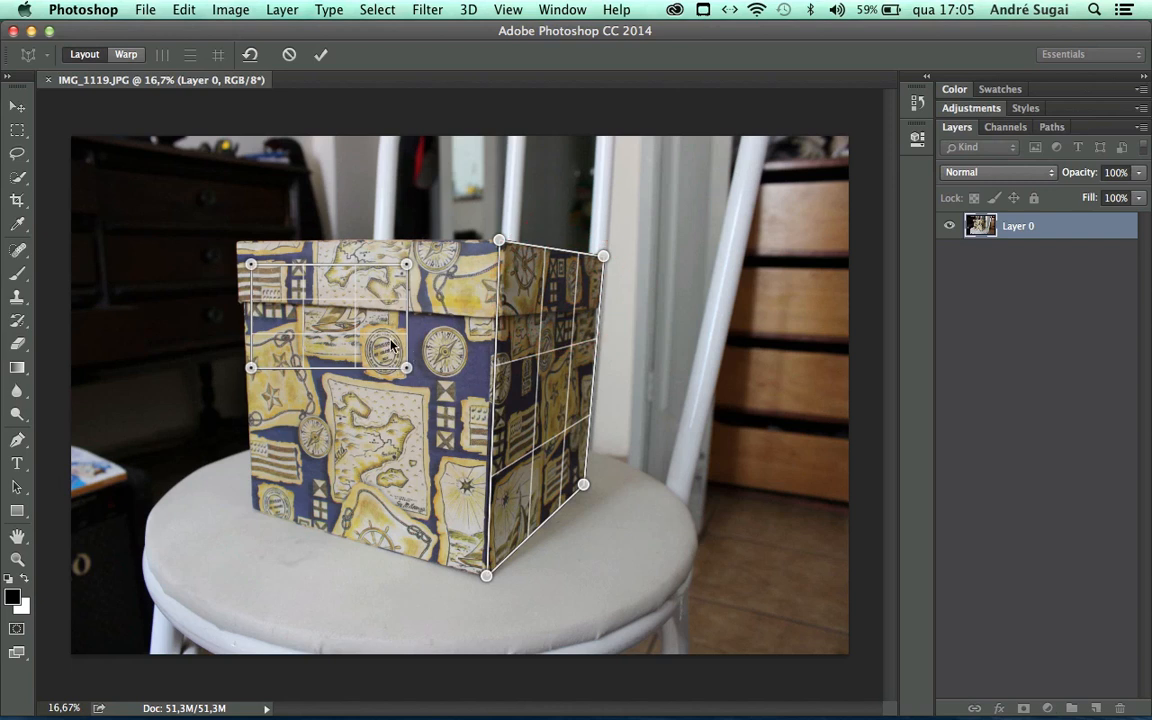
{"action": "left_click_drag", "start_coordinate": [252, 266], "coordinate": [235, 243]}
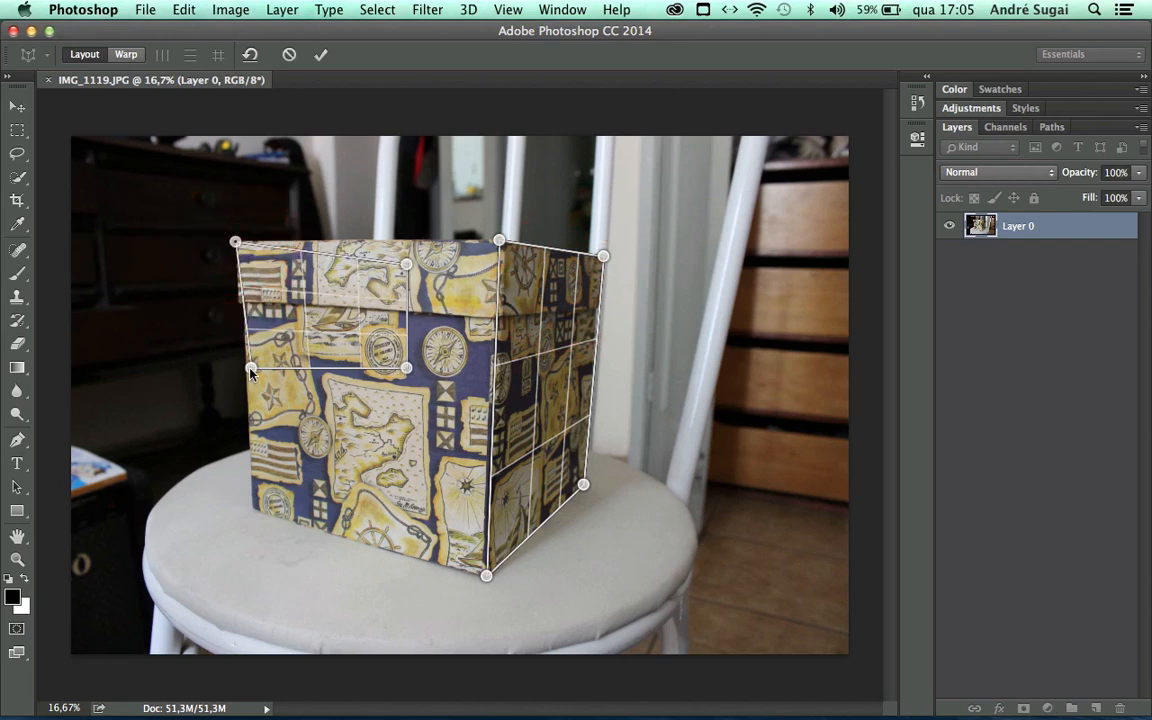
{"action": "left_click_drag", "start_coordinate": [251, 367], "coordinate": [255, 510]}
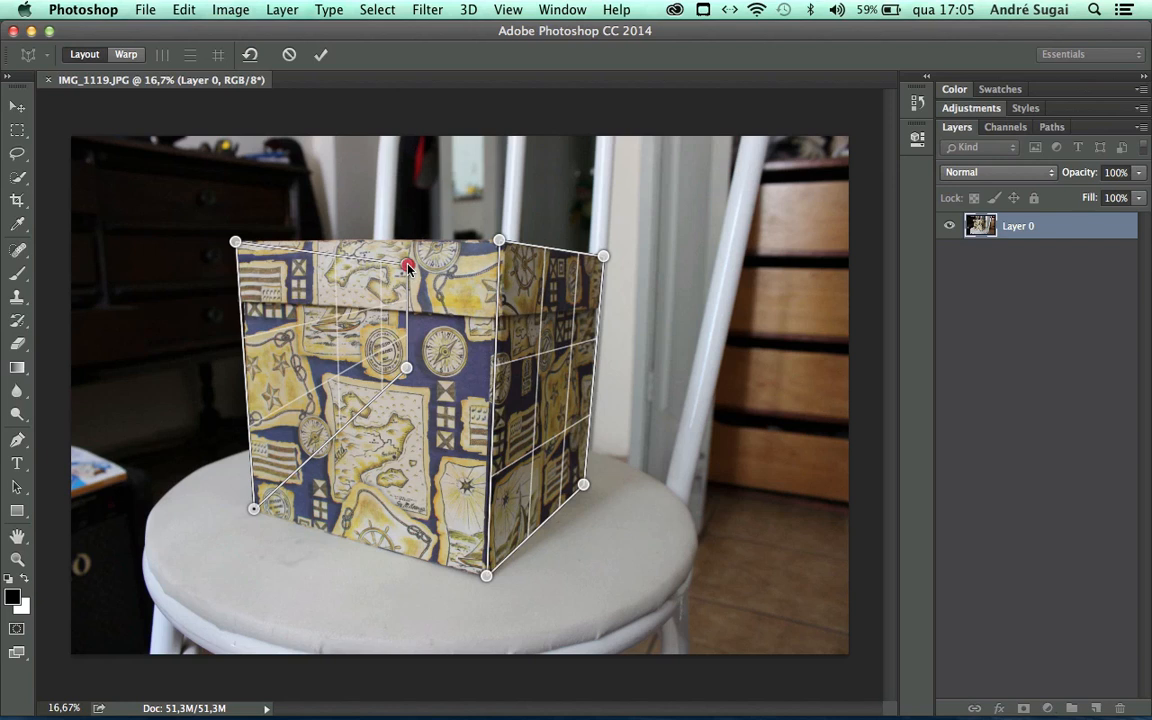
{"action": "left_click_drag", "start_coordinate": [408, 266], "coordinate": [469, 249]}
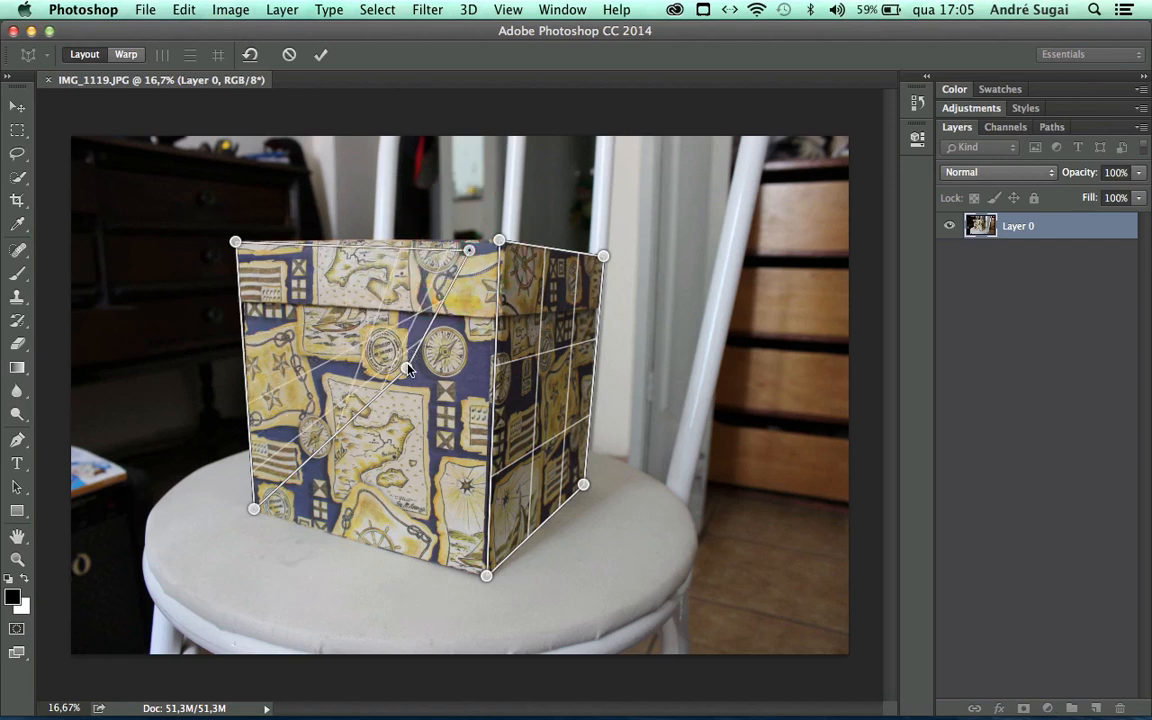
{"action": "left_click_drag", "start_coordinate": [406, 367], "coordinate": [485, 575]}
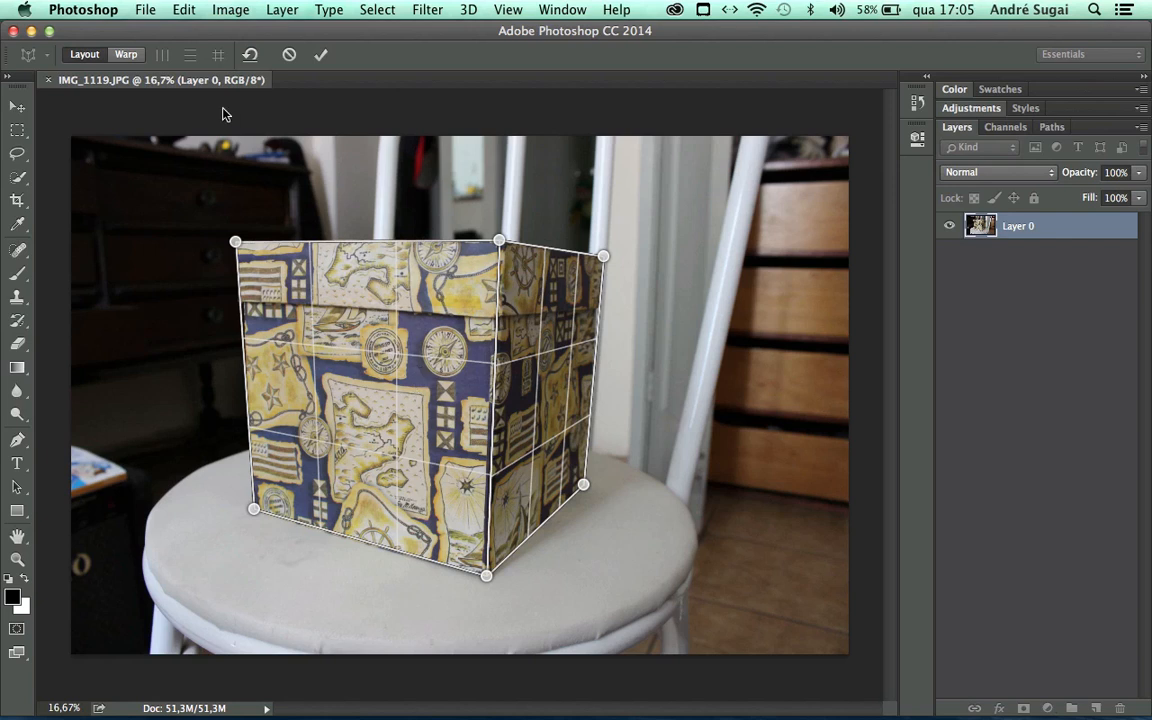
Step: Switch the Perspective Warp from layout to warping and shift the box's shared vertical edge left, narrowing the front face and widening the side face
{"action": "left_click", "coordinate": [125, 54]}
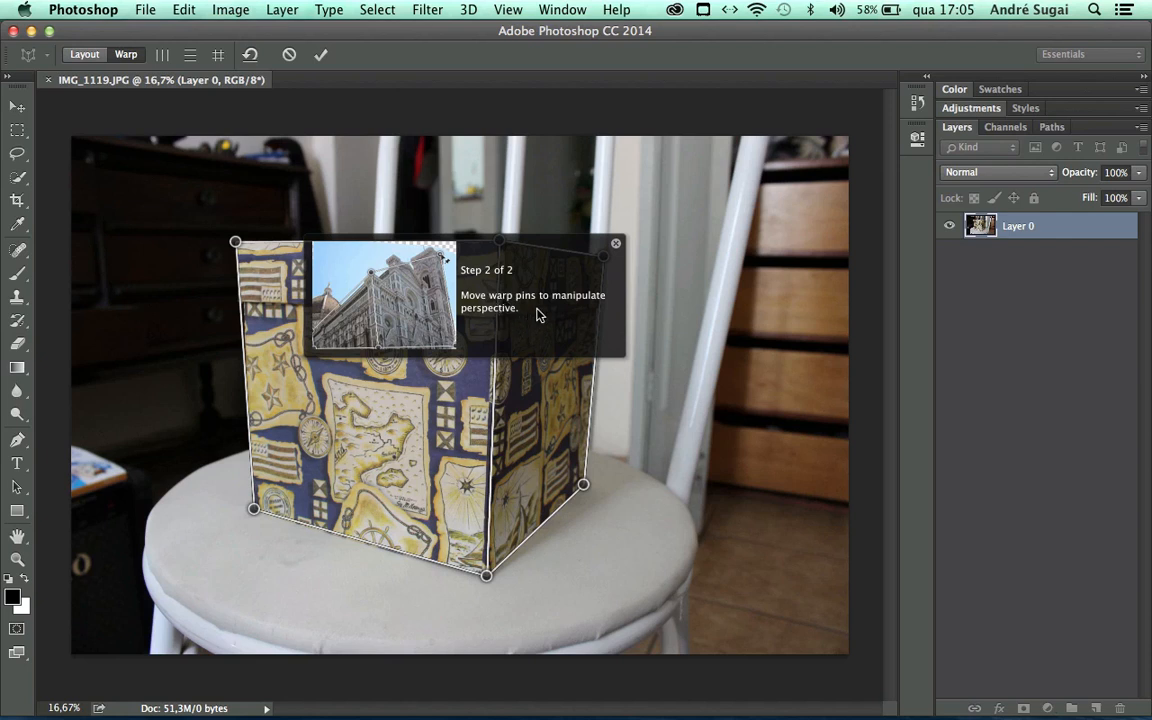
{"action": "left_click", "coordinate": [617, 244]}
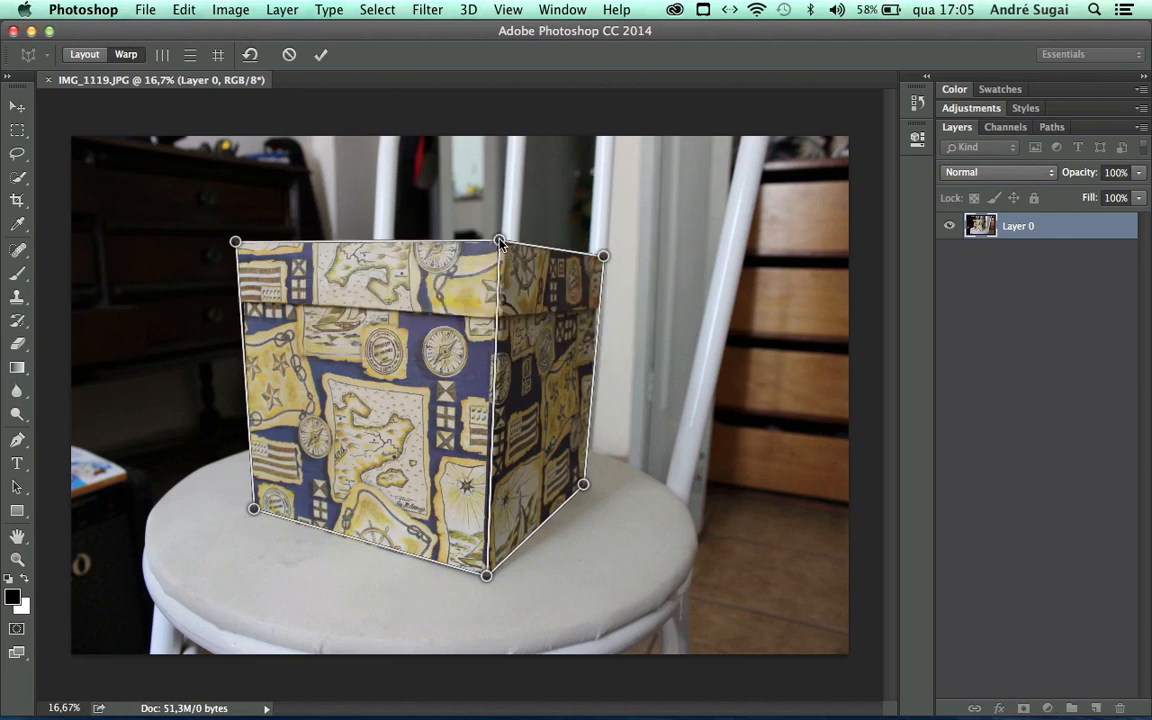
{"action": "left_click_drag", "start_coordinate": [497, 240], "coordinate": [421, 218]}
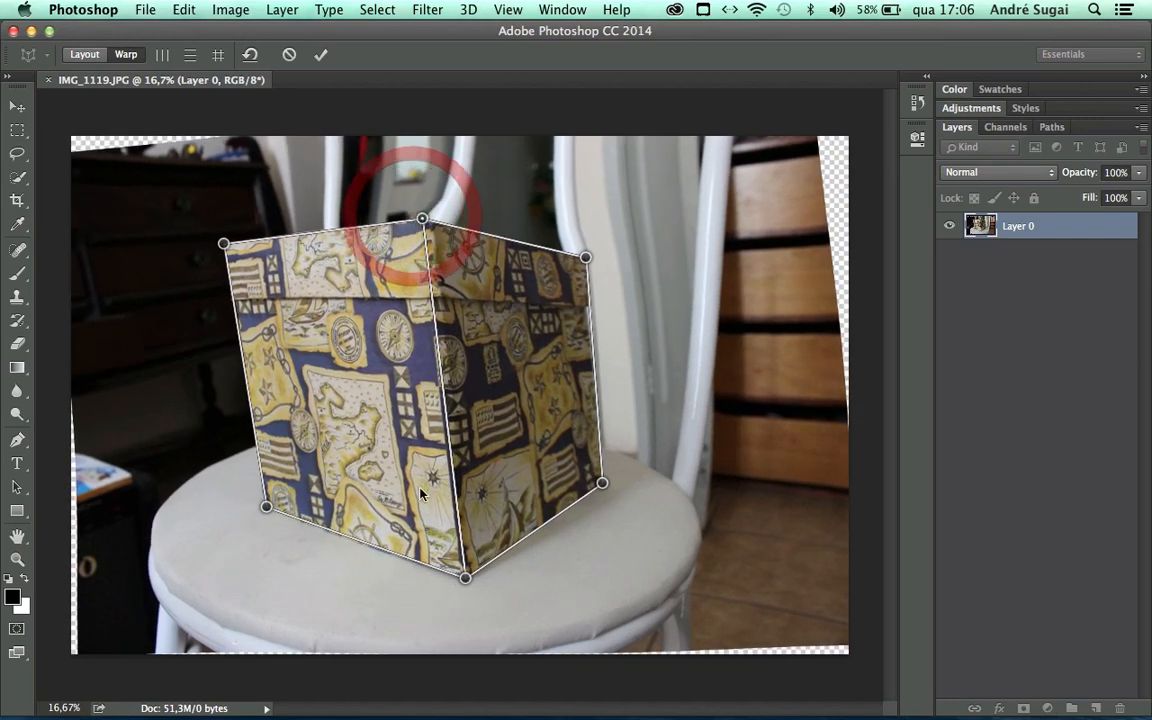
{"action": "left_click_drag", "start_coordinate": [465, 578], "coordinate": [378, 584]}
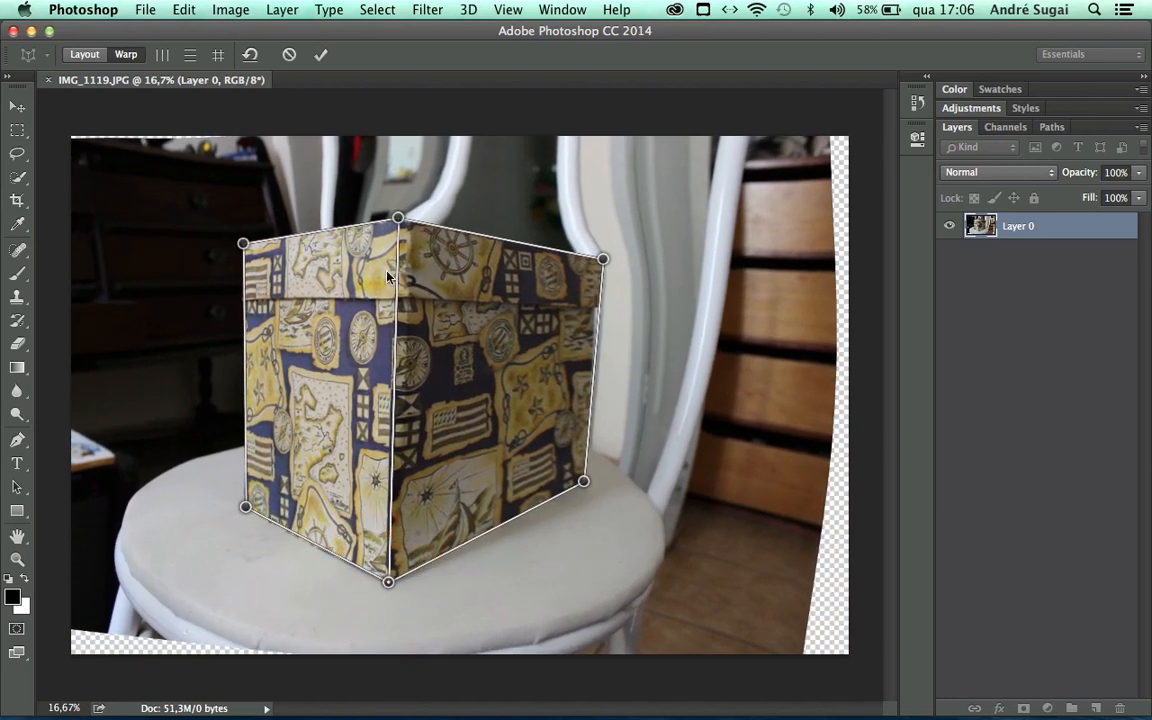
{"action": "left_click_drag", "start_coordinate": [395, 218], "coordinate": [373, 217]}
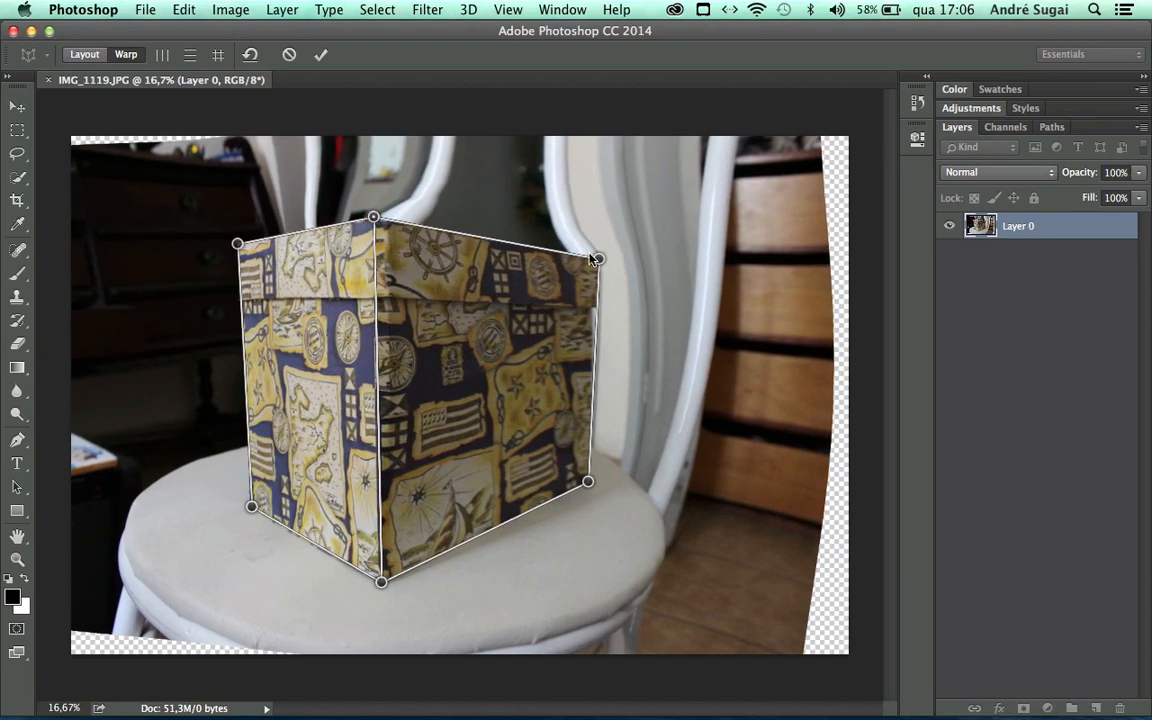
Step: Adjust the outer corners of the box's right-hand face, nudge the shared edge further left until upright, and apply the Perspective Warp
{"action": "left_click_drag", "start_coordinate": [593, 260], "coordinate": [589, 251]}
{"action": "left_click_drag", "start_coordinate": [586, 485], "coordinate": [577, 499]}
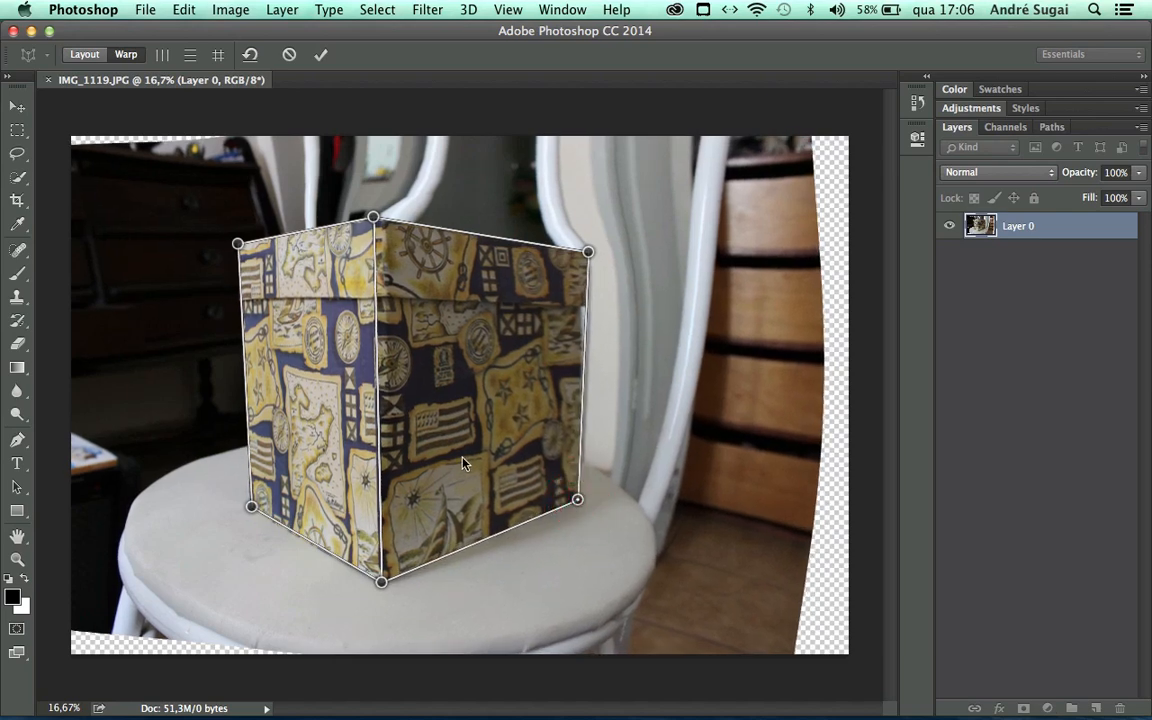
{"action": "left_click_drag", "start_coordinate": [382, 580], "coordinate": [363, 577]}
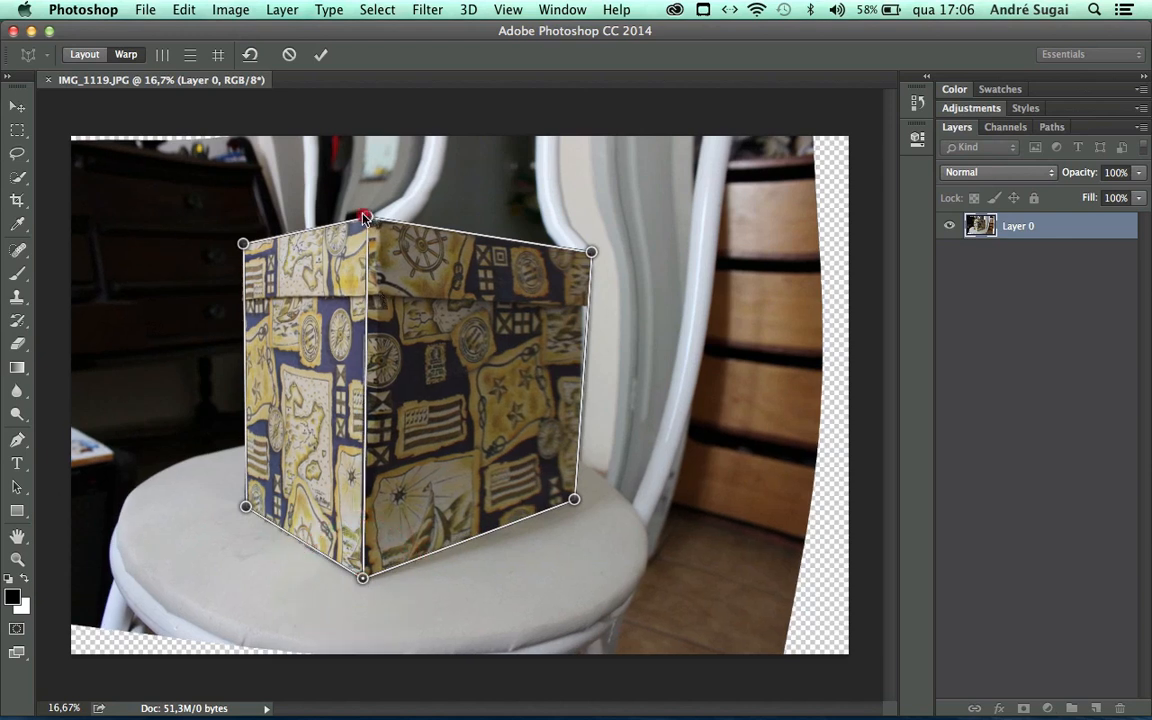
{"action": "left_click_drag", "start_coordinate": [367, 217], "coordinate": [350, 216]}
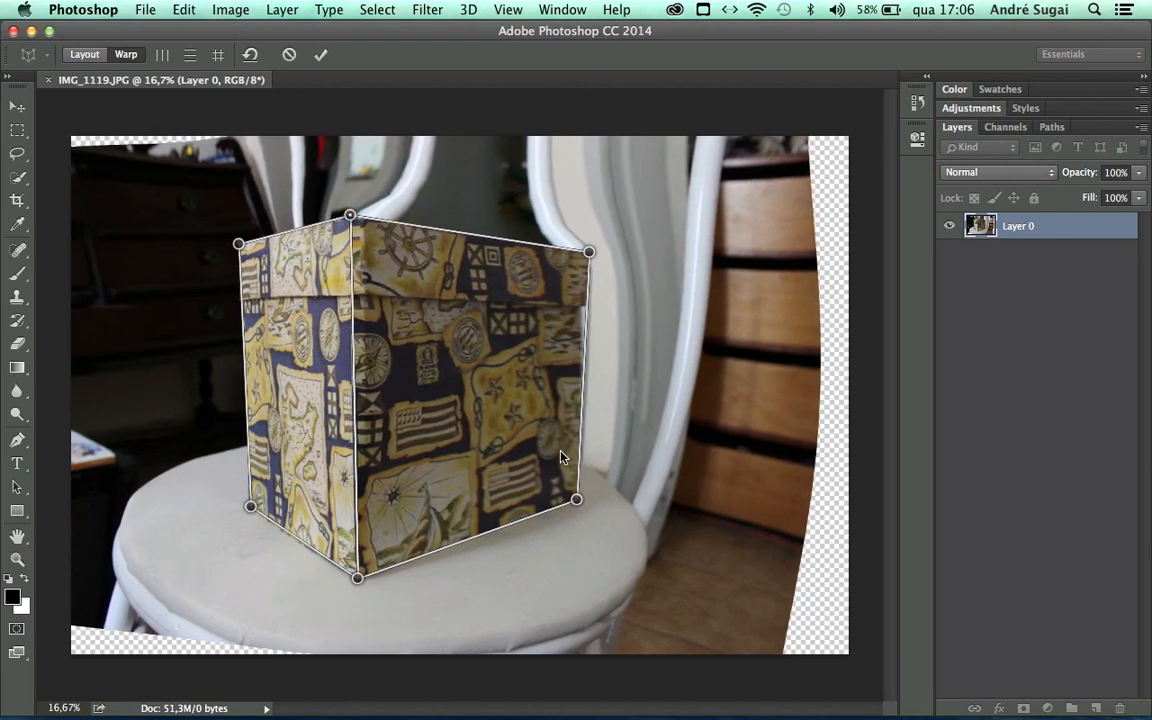
{"action": "left_click_drag", "start_coordinate": [576, 502], "coordinate": [580, 502]}
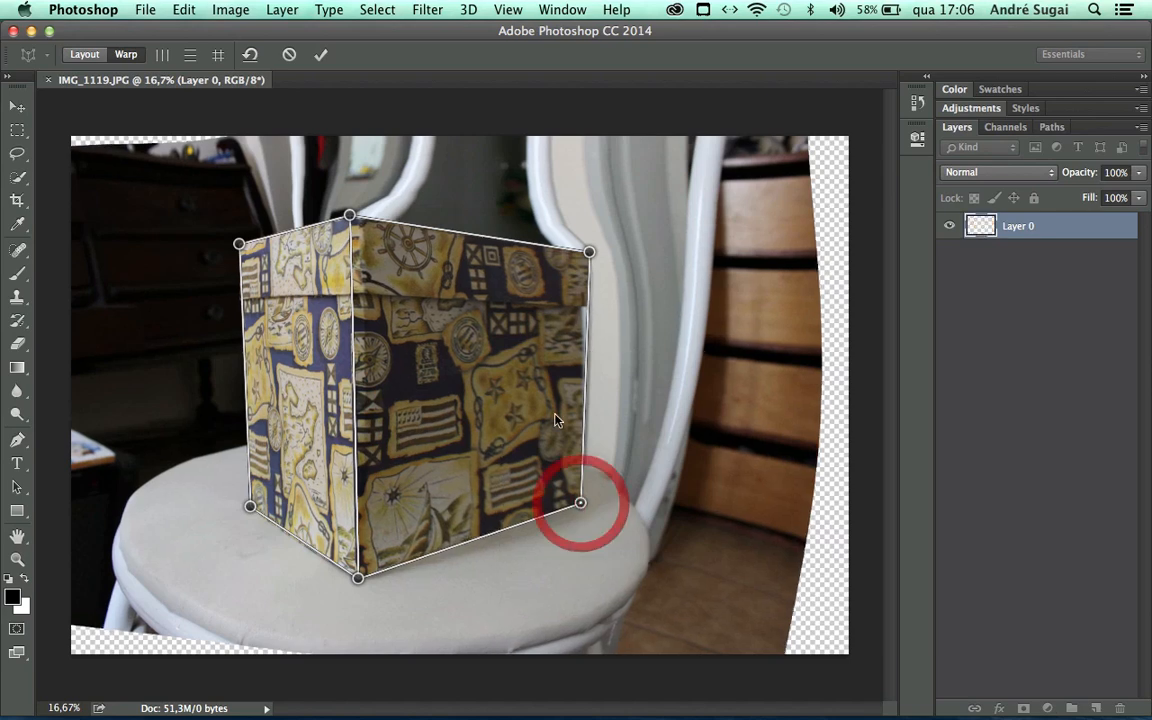
{"action": "left_click", "coordinate": [321, 60]}
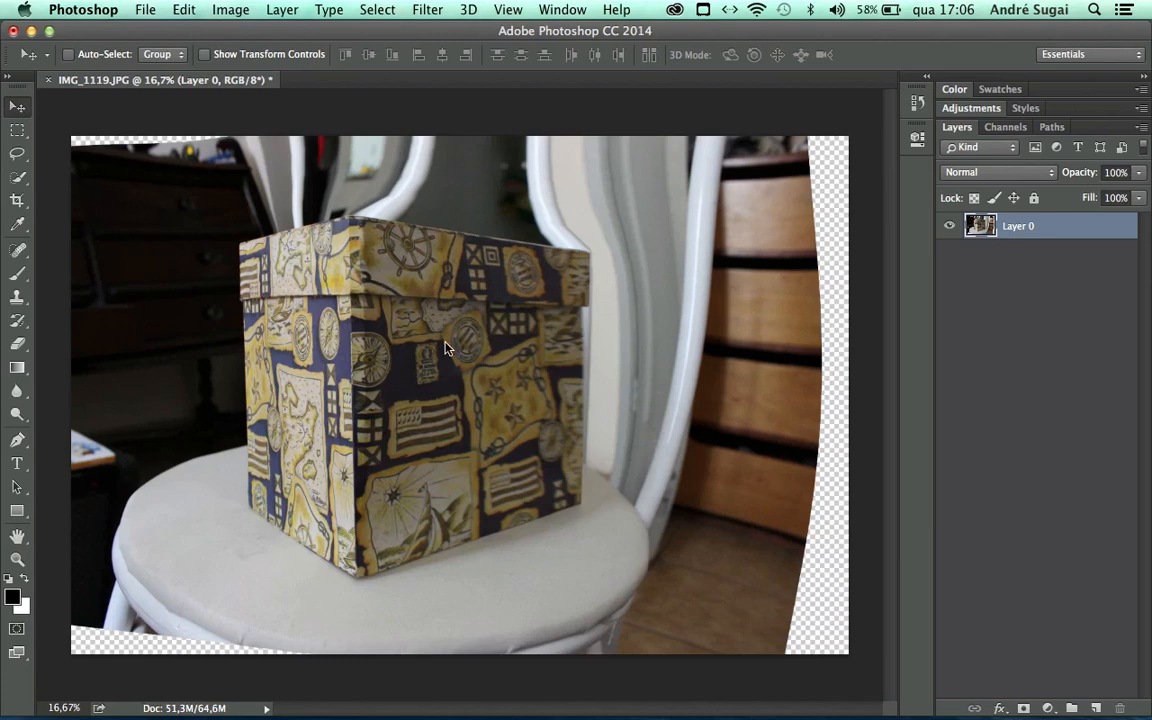
Step: Compare the warped box with the original photo by repeatedly undoing and redoing the Perspective Warp
{"action": "key", "text": "super+z"}
{"action": "key", "text": "super+z"}
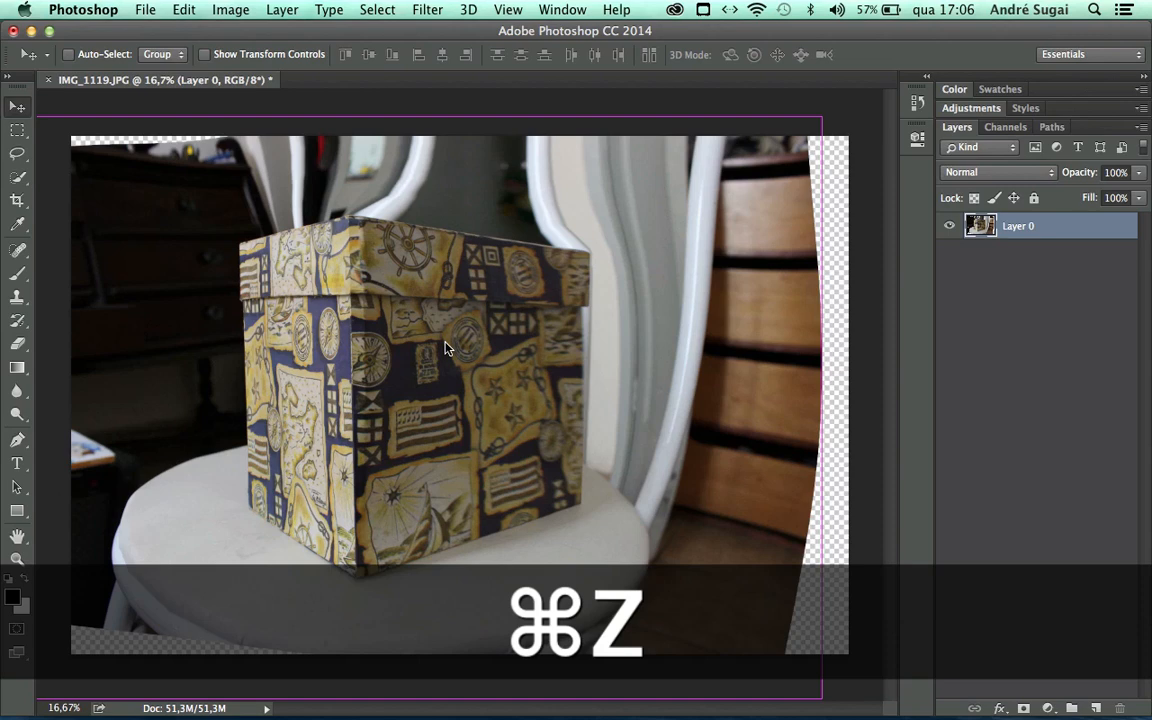
{"action": "key", "text": "super+z"}
{"action": "key", "text": "super+z"}
{"action": "key", "text": "super+z"}
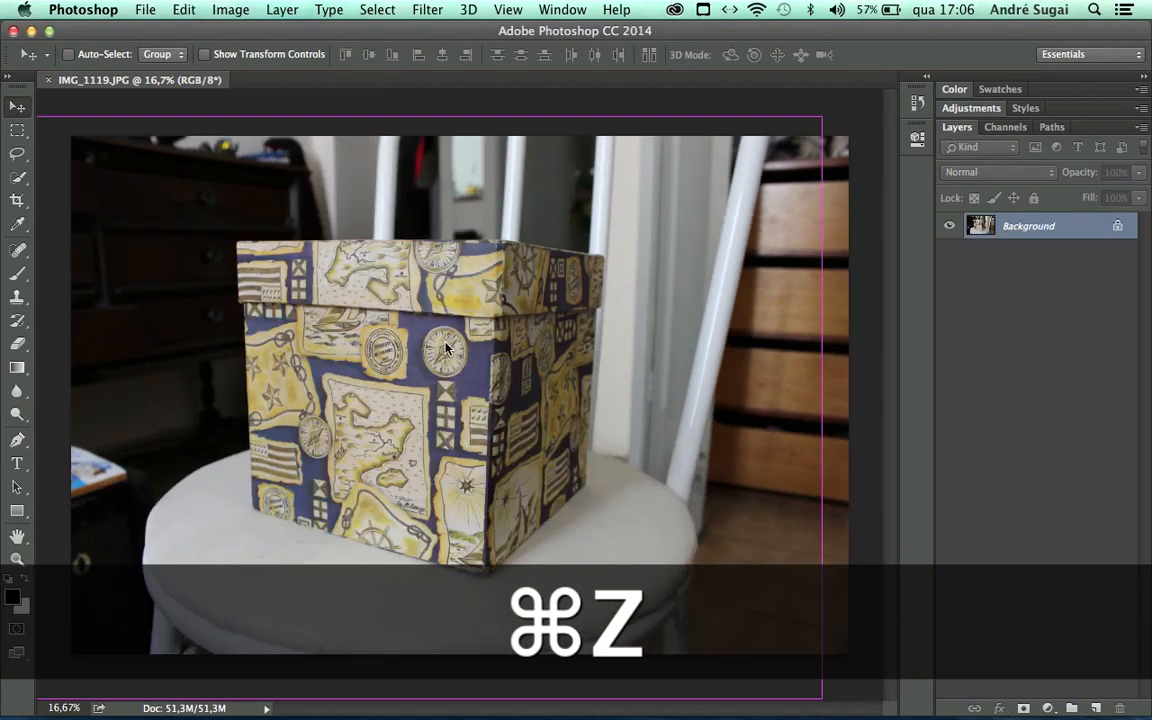
{"action": "key", "text": "super+z"}
{"action": "key", "text": "super+z"}
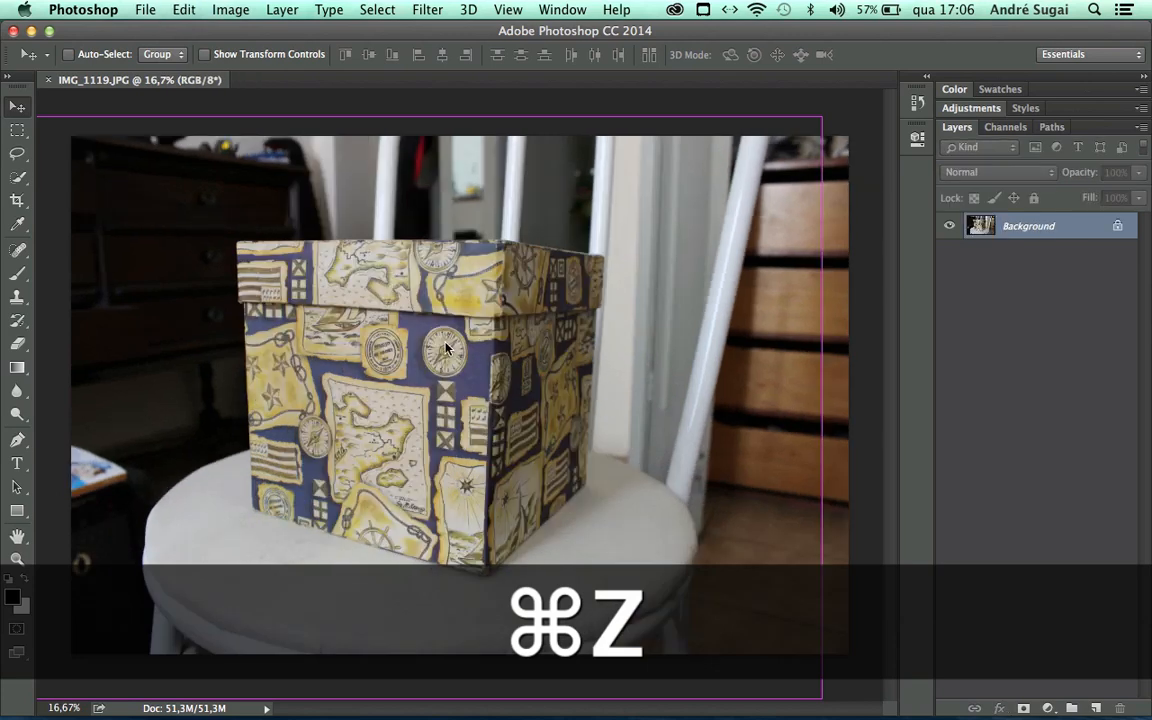